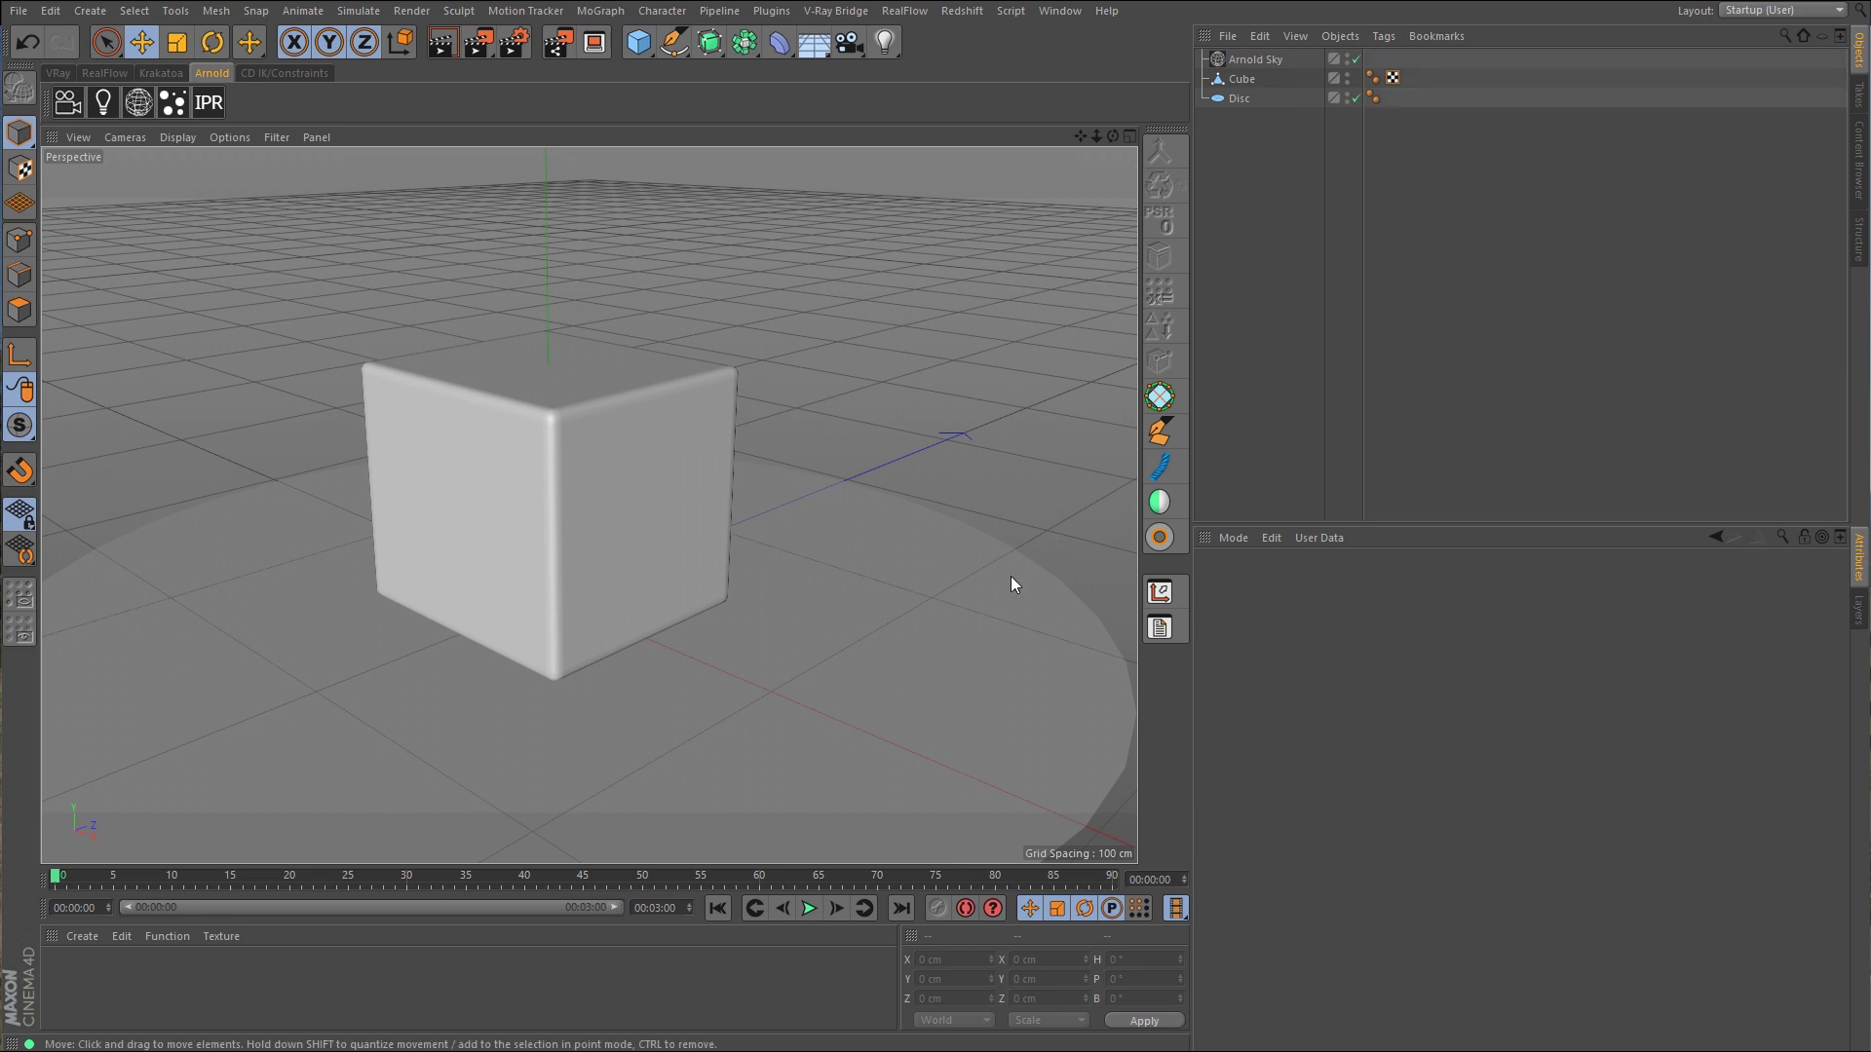
Step: Create an Arnold standard_surface material and assign it to the Cube
left_click(82, 936)
mouse_move(133, 780)
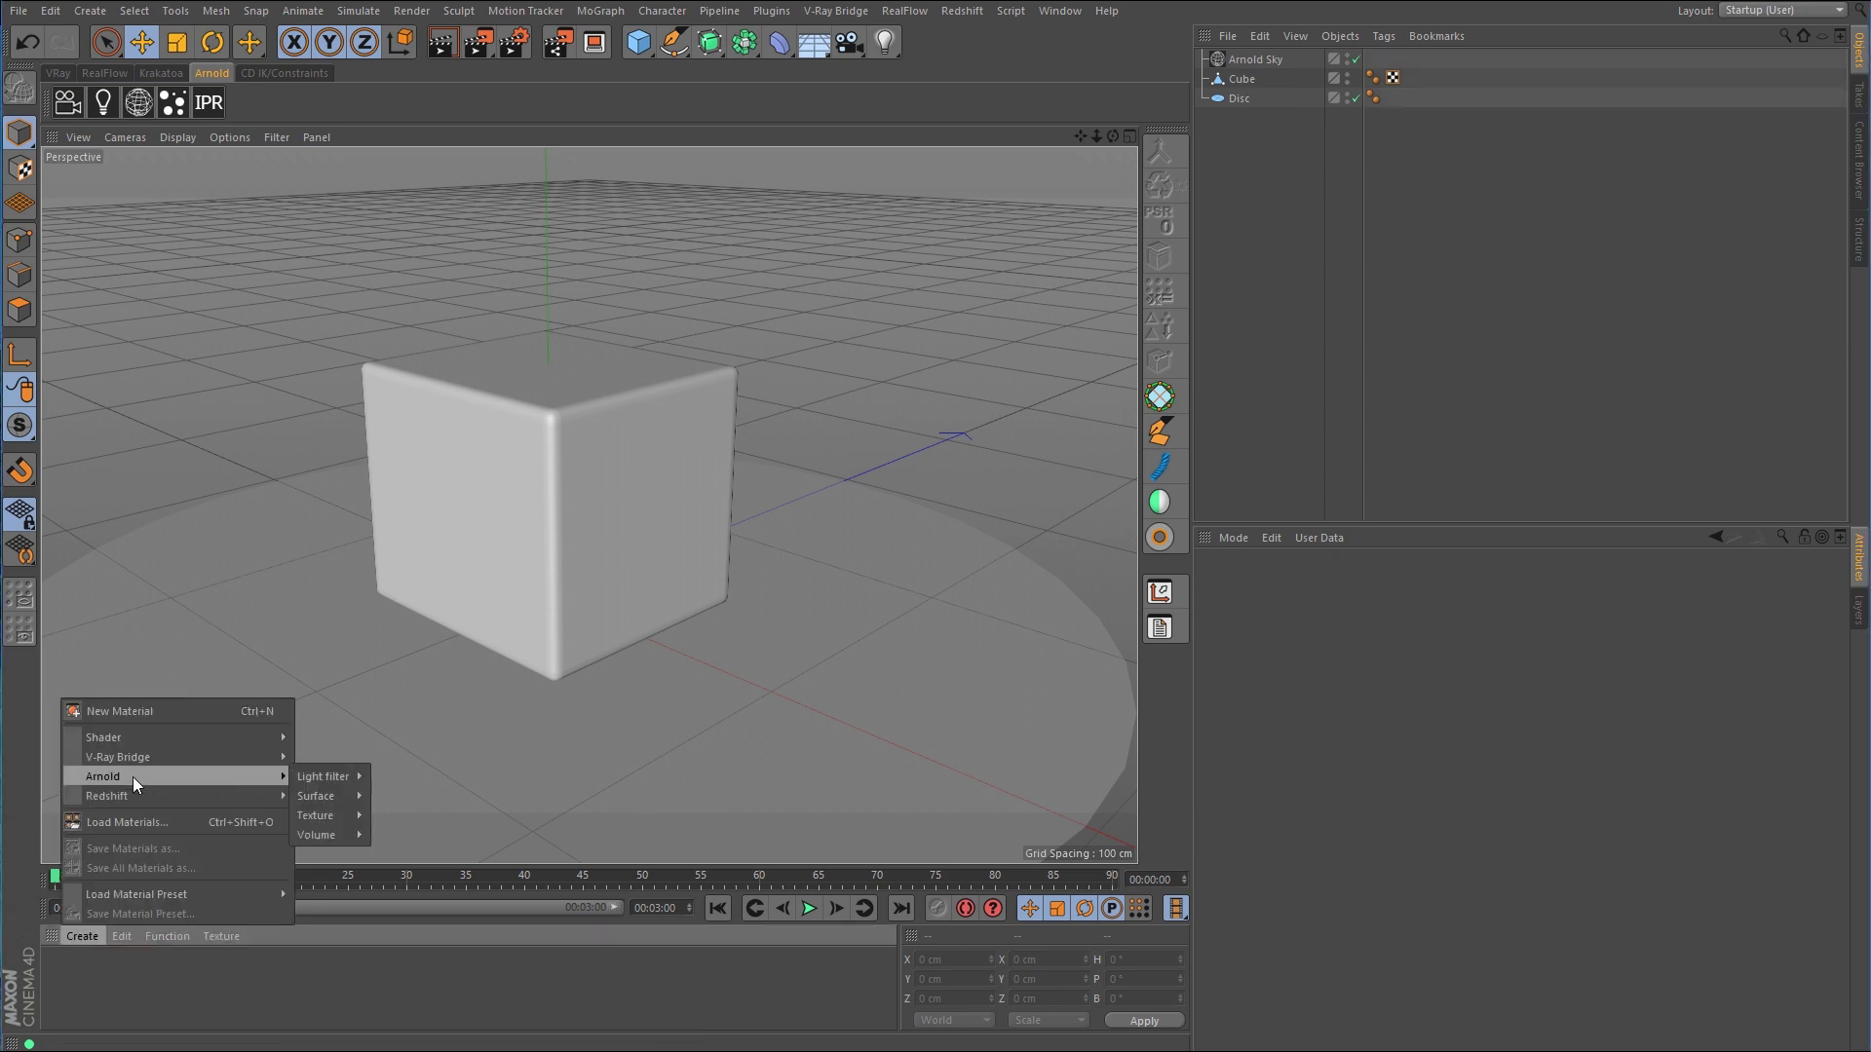
mouse_move(331, 793)
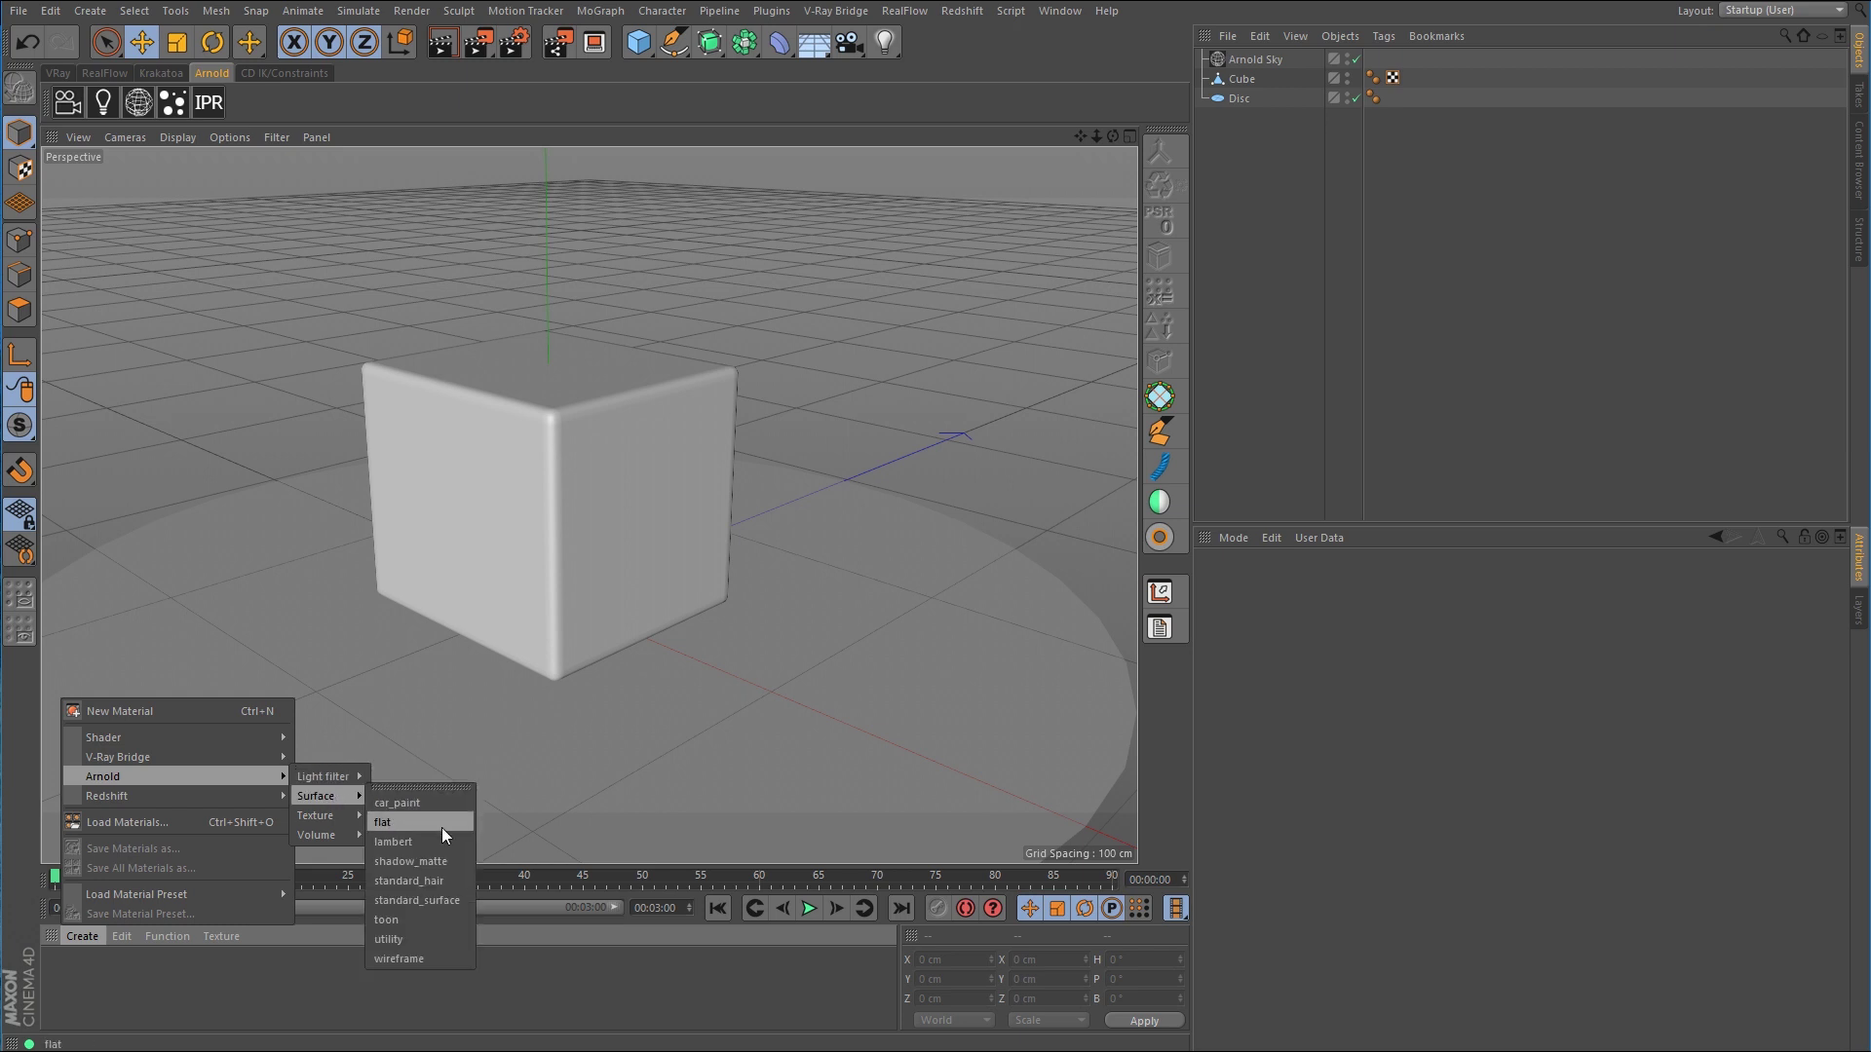
left_click(440, 899)
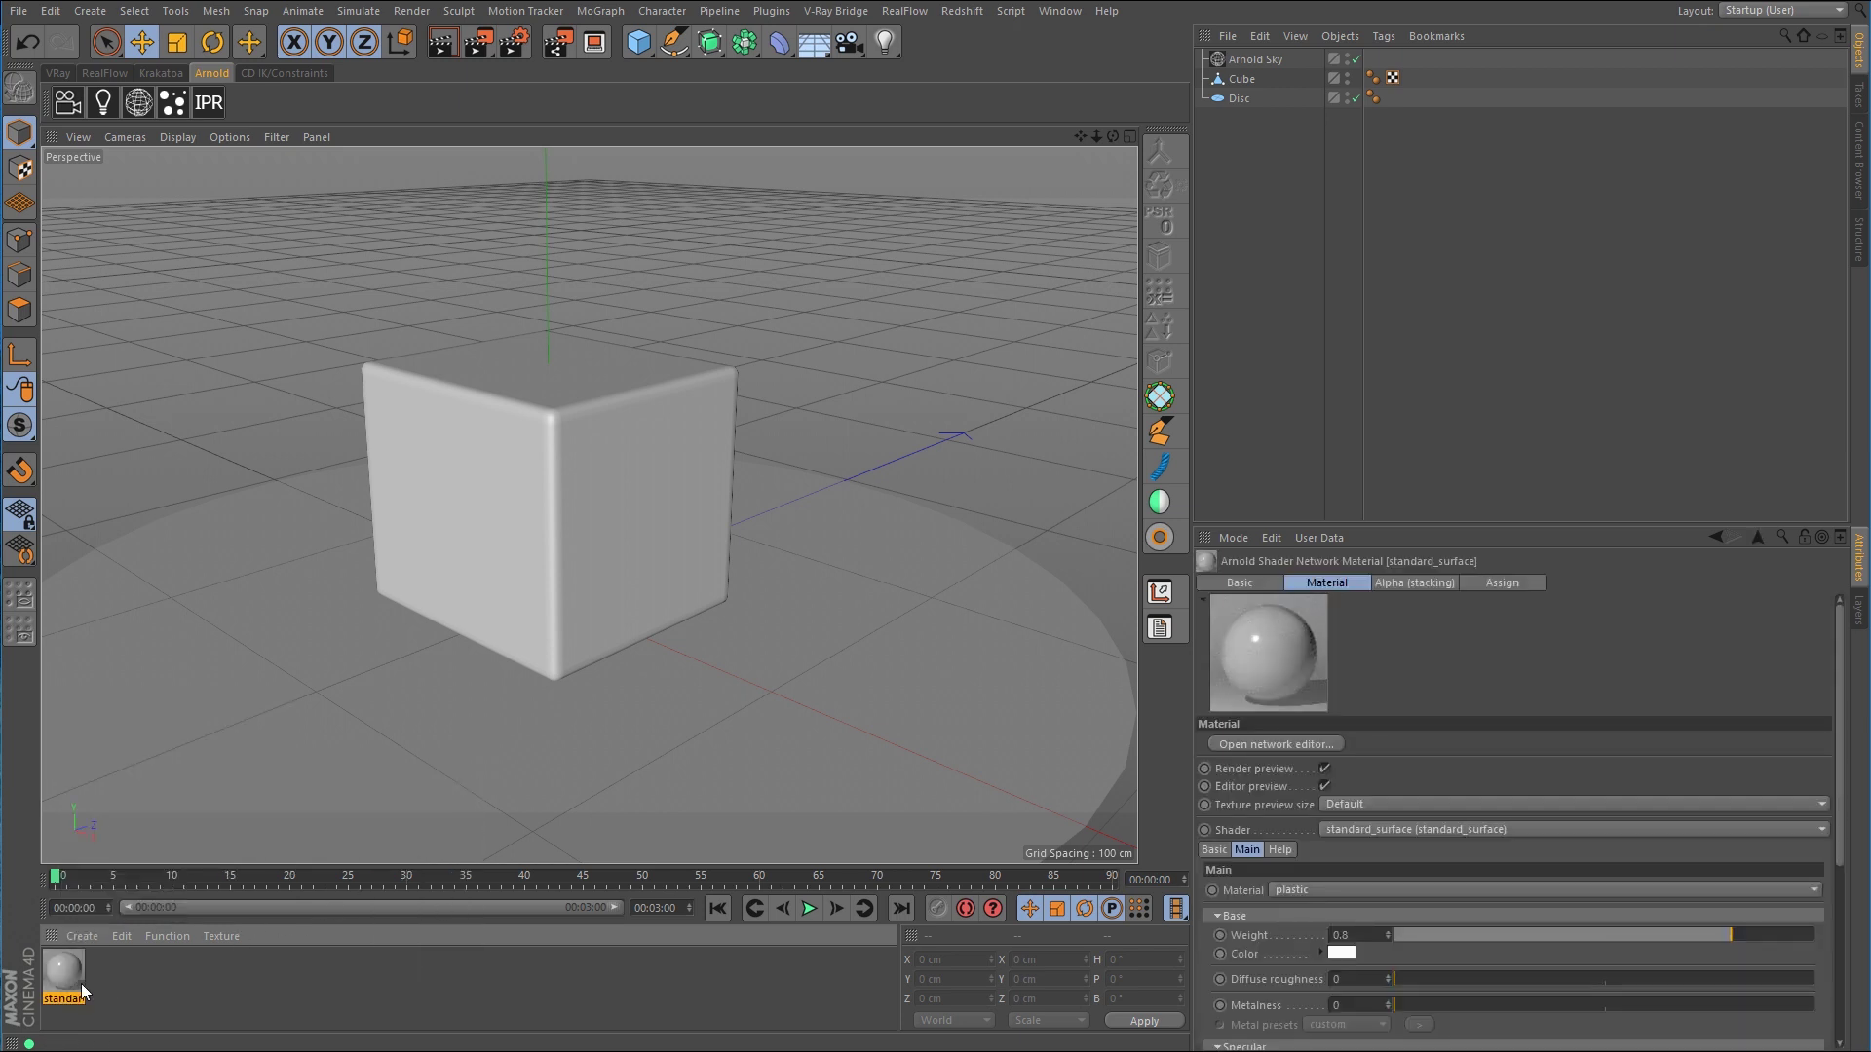
mouse_move(65, 964)
left_mouse_down()
mouse_move(1340, 181)
mouse_move(1238, 79)
left_mouse_up()
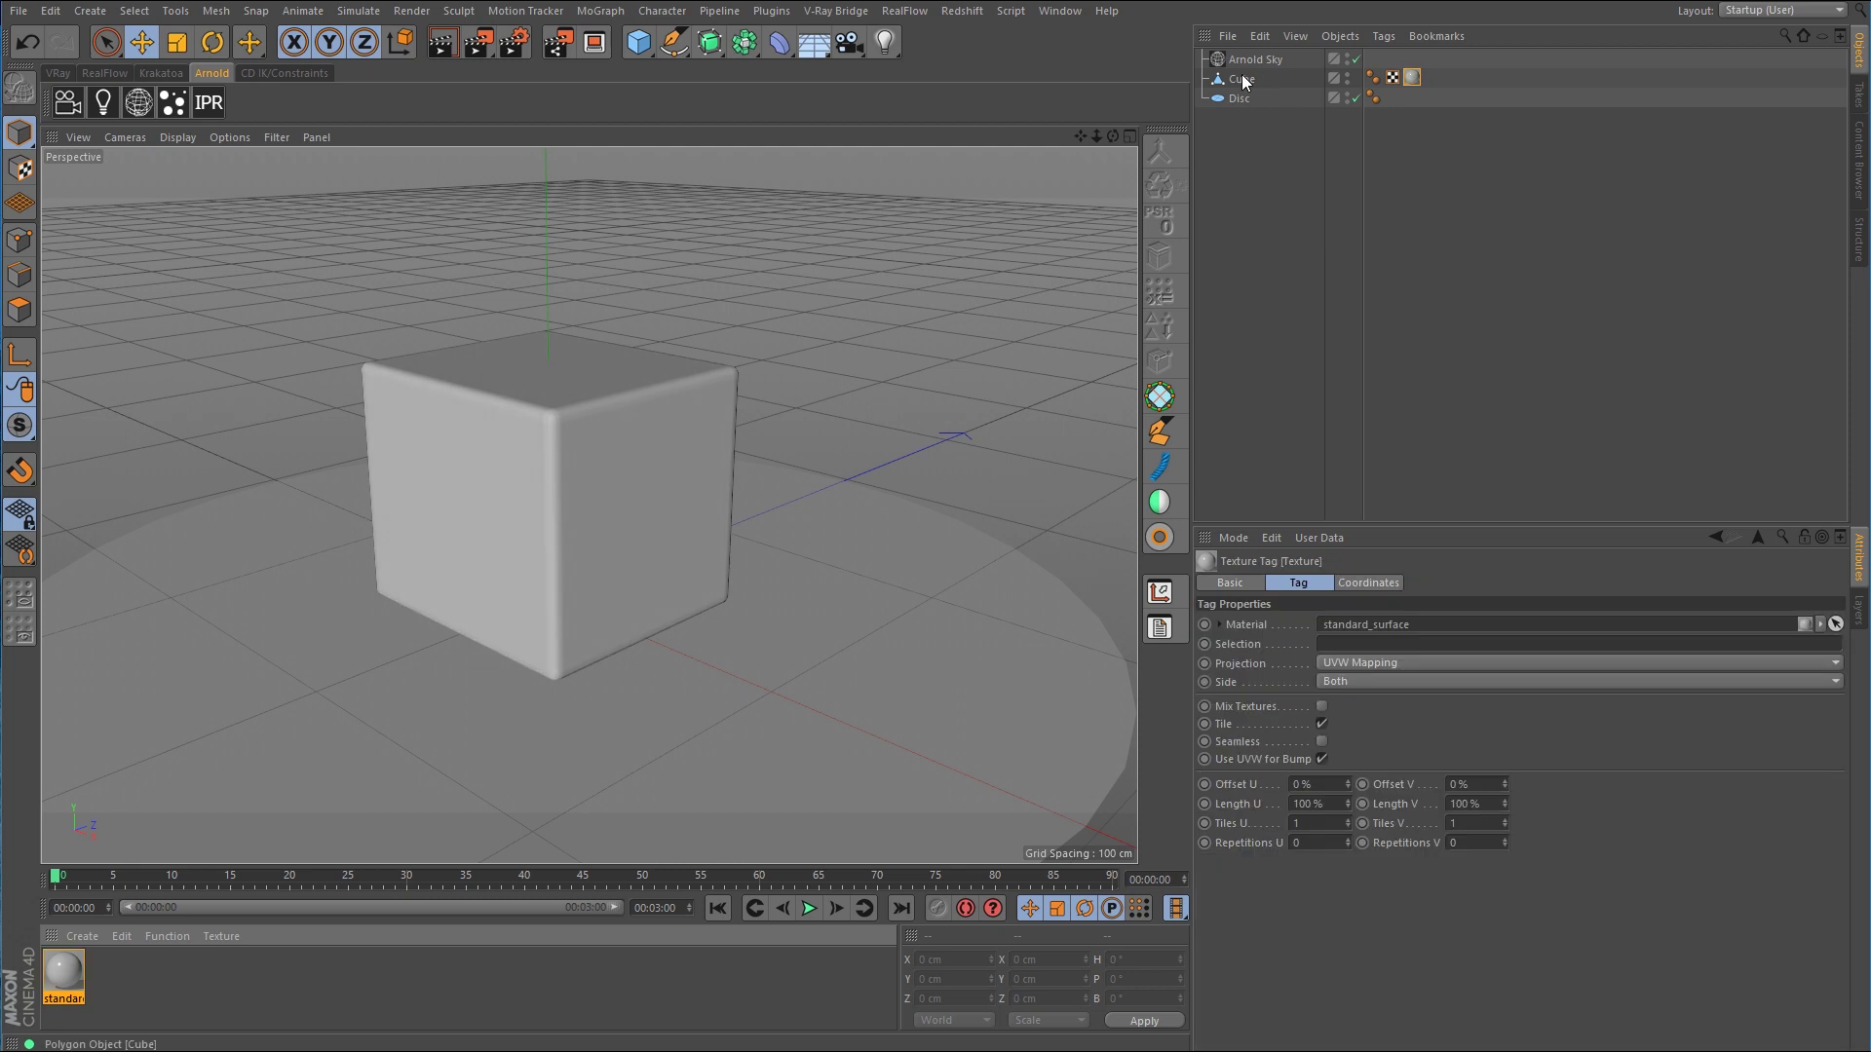
Step: Create a second Arnold standard_surface material for the scene
left_click(82, 936)
mouse_move(126, 776)
mouse_move(318, 793)
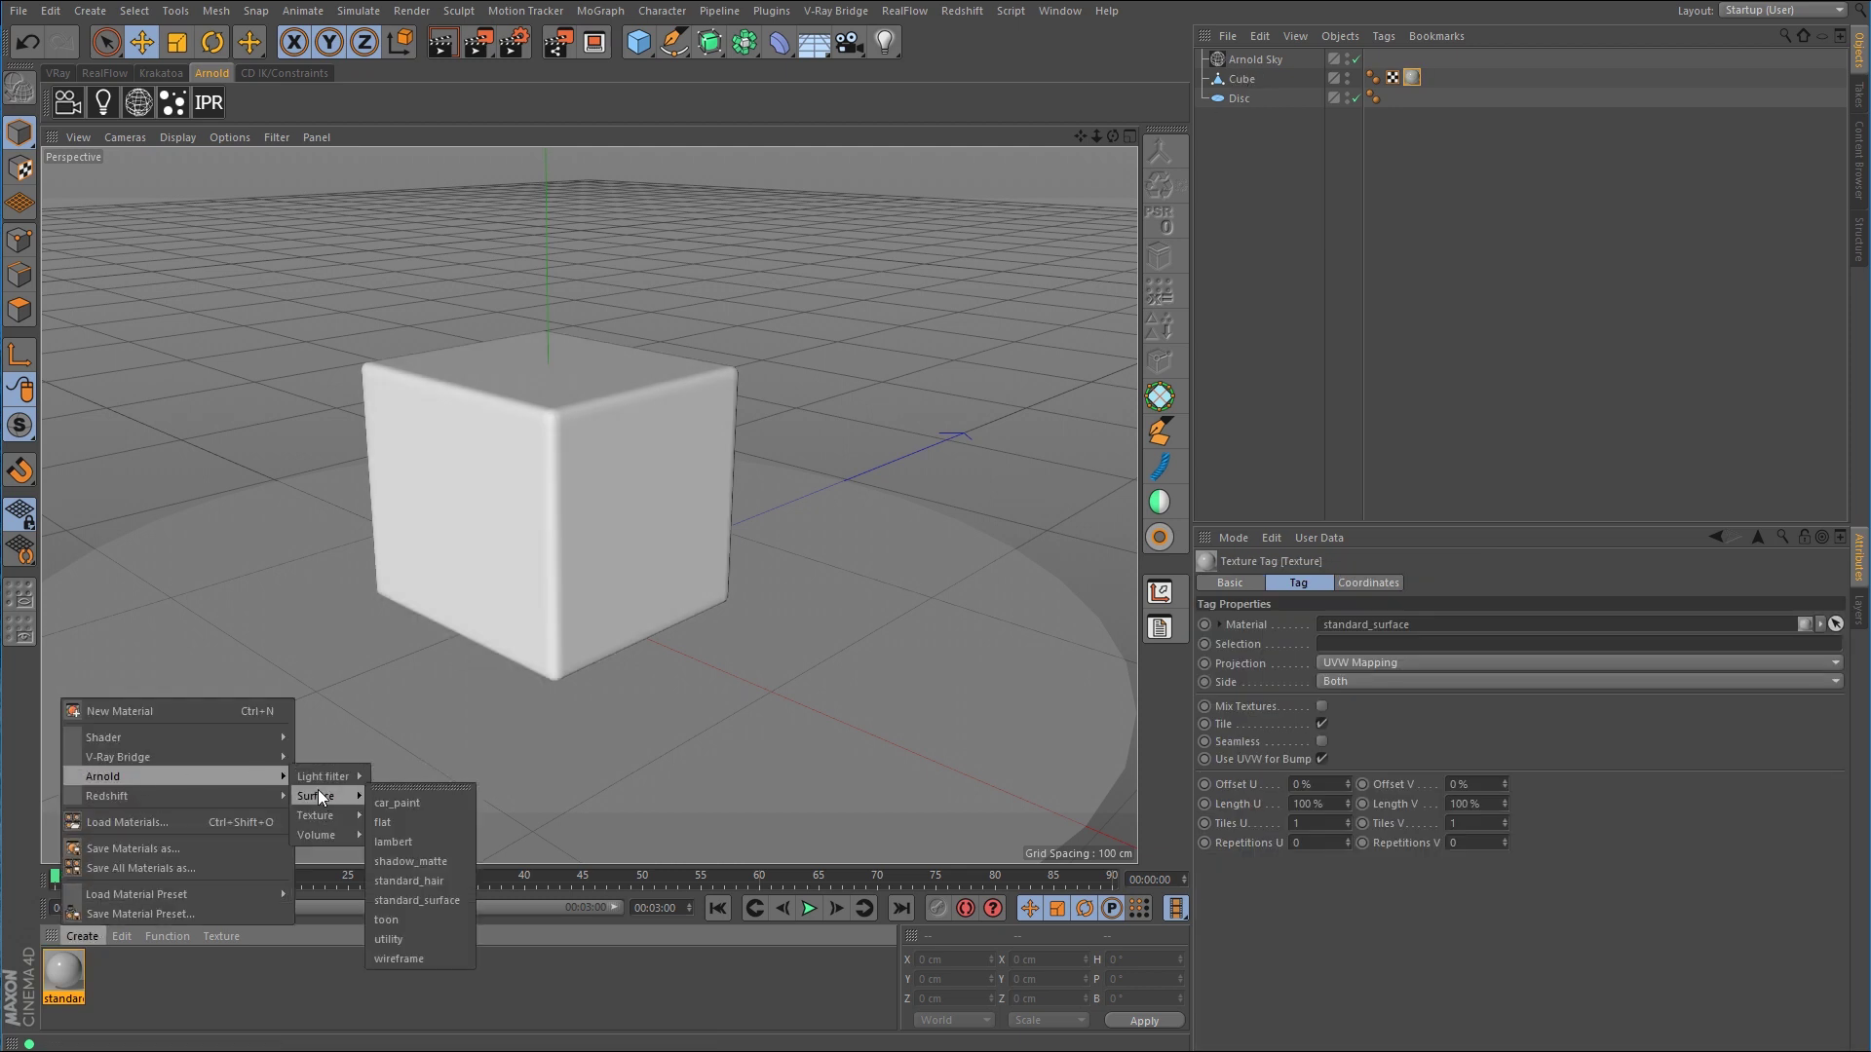
left_click(428, 899)
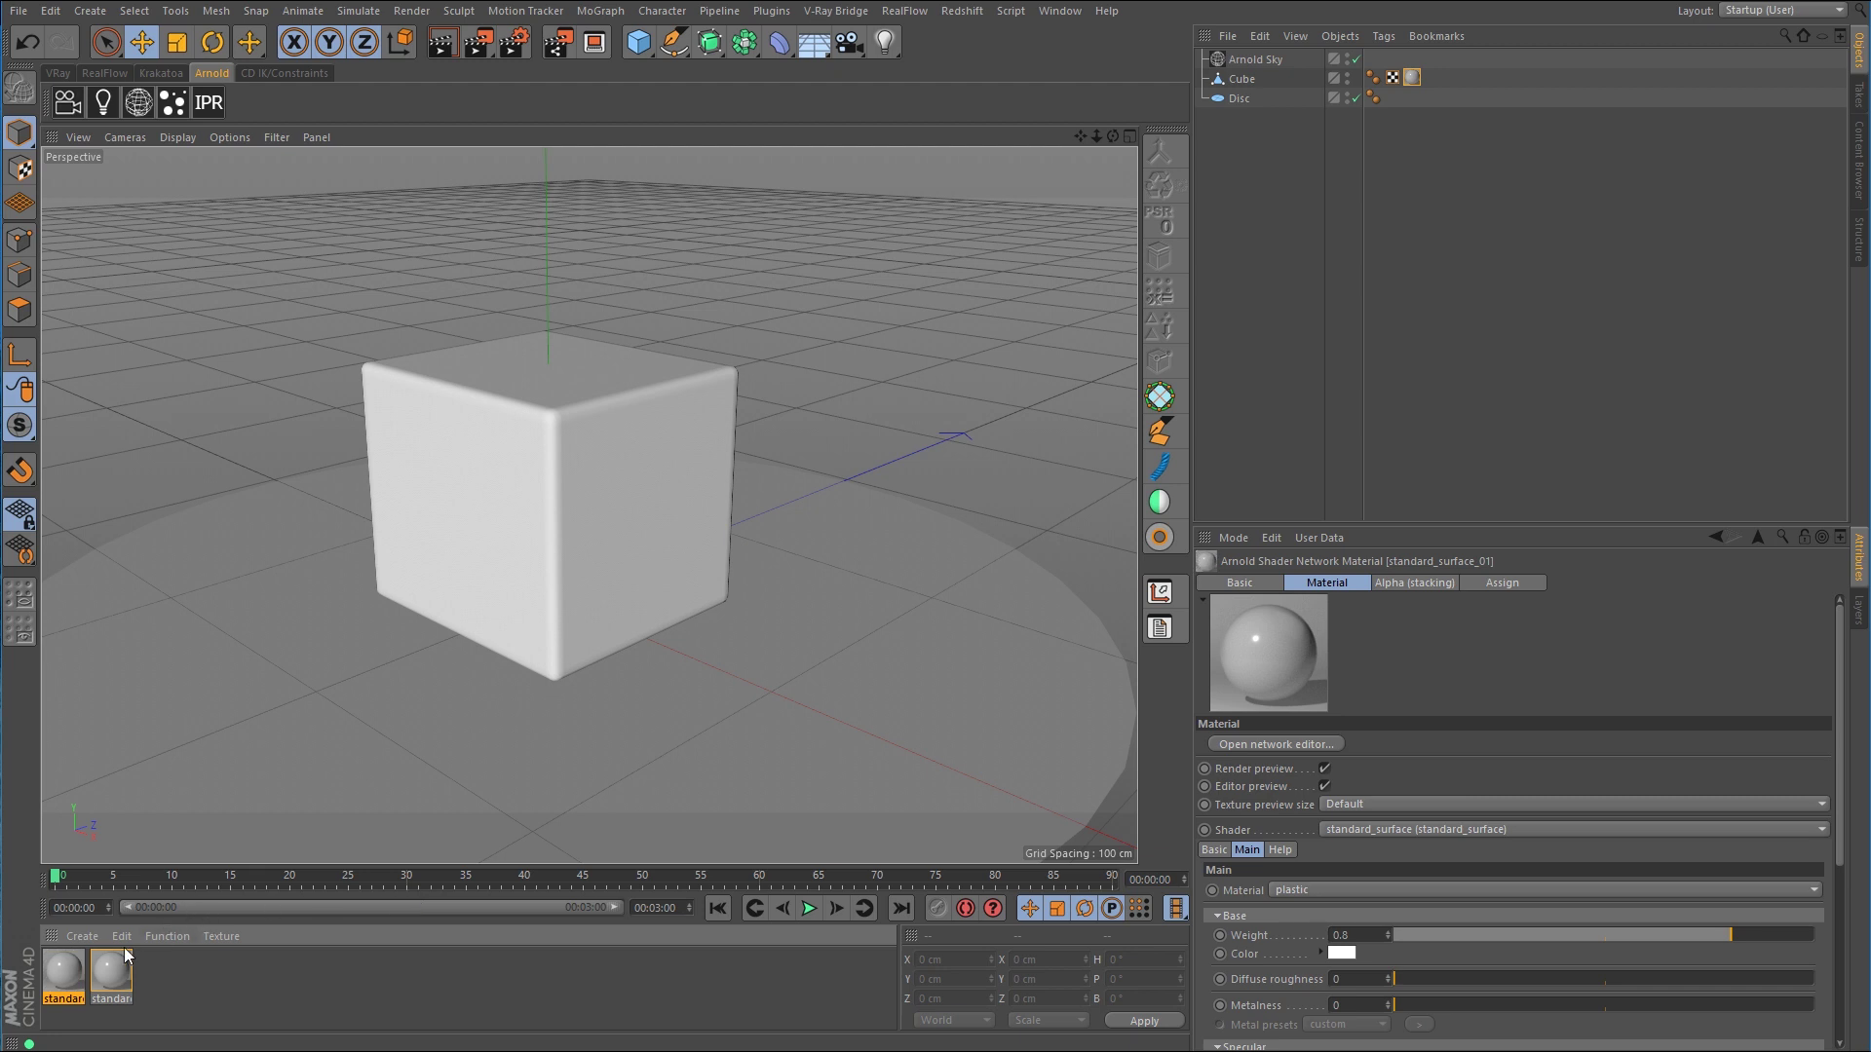
Step: Set the base color of the new standard_surface_01 material to black
double_click(62, 974)
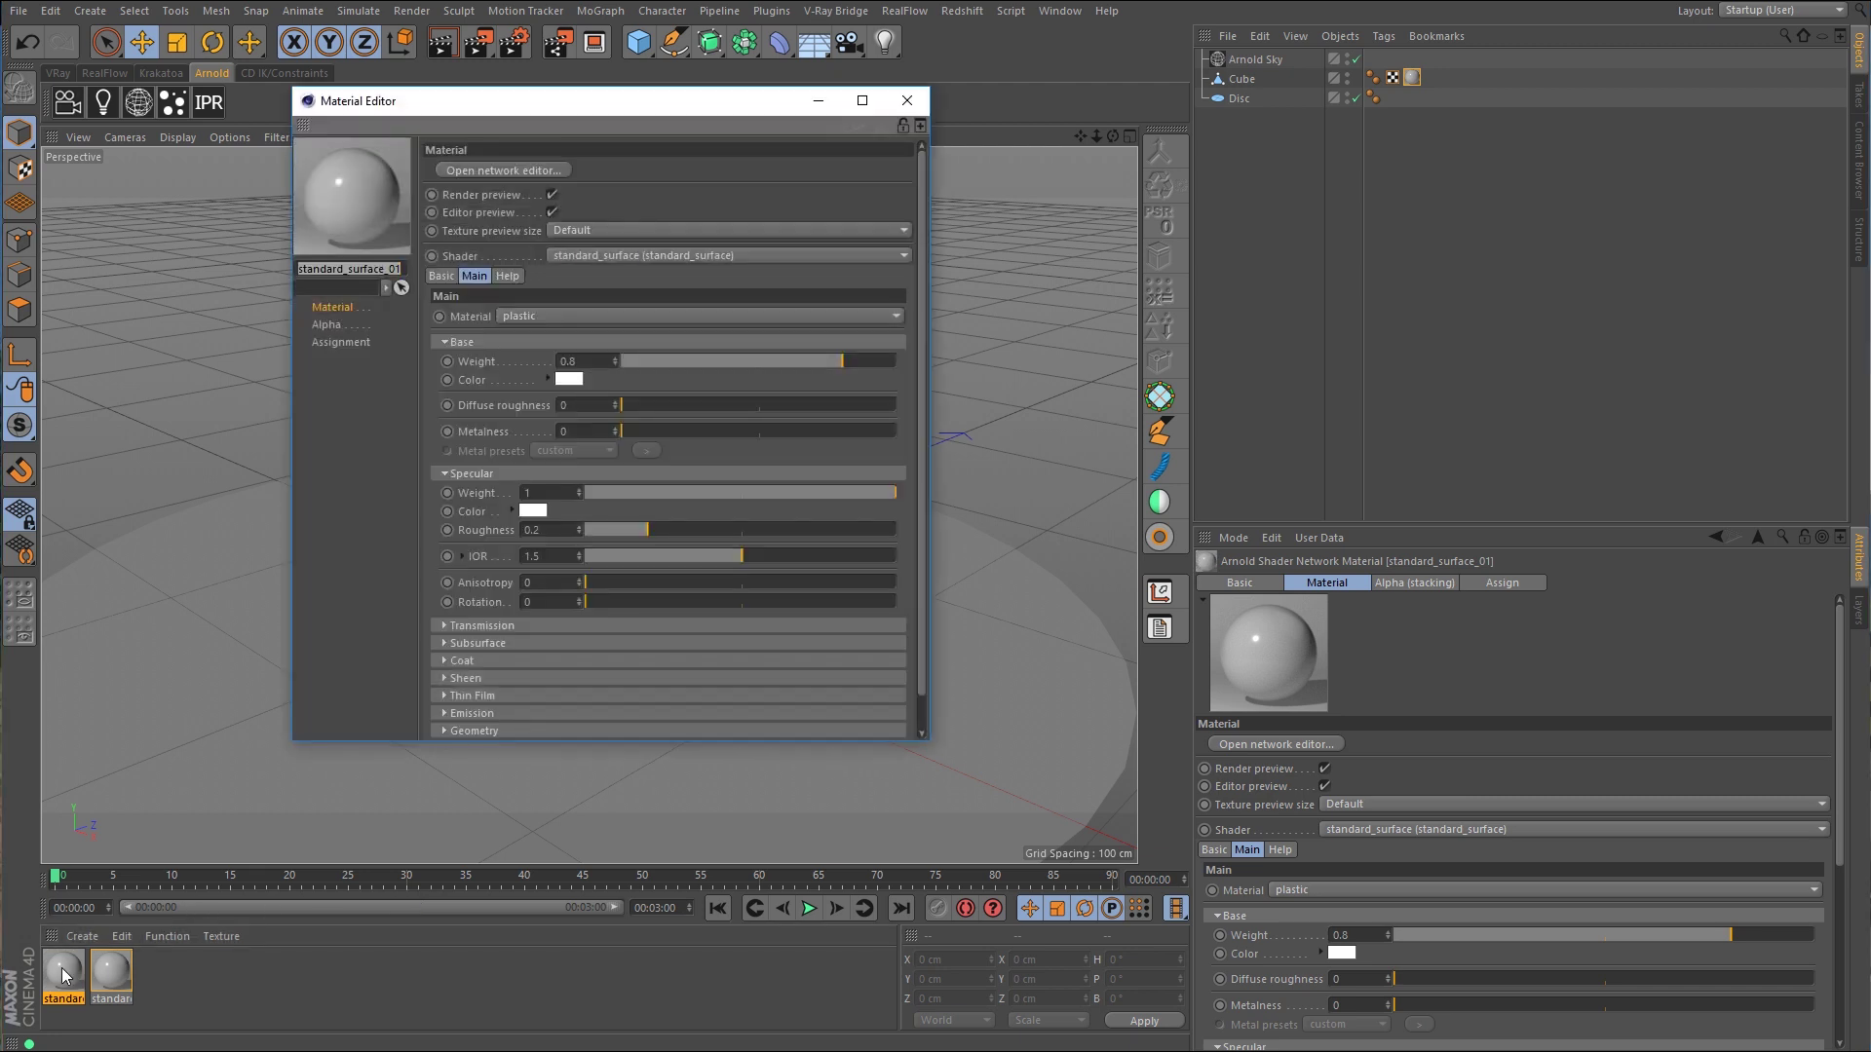
left_click(569, 379)
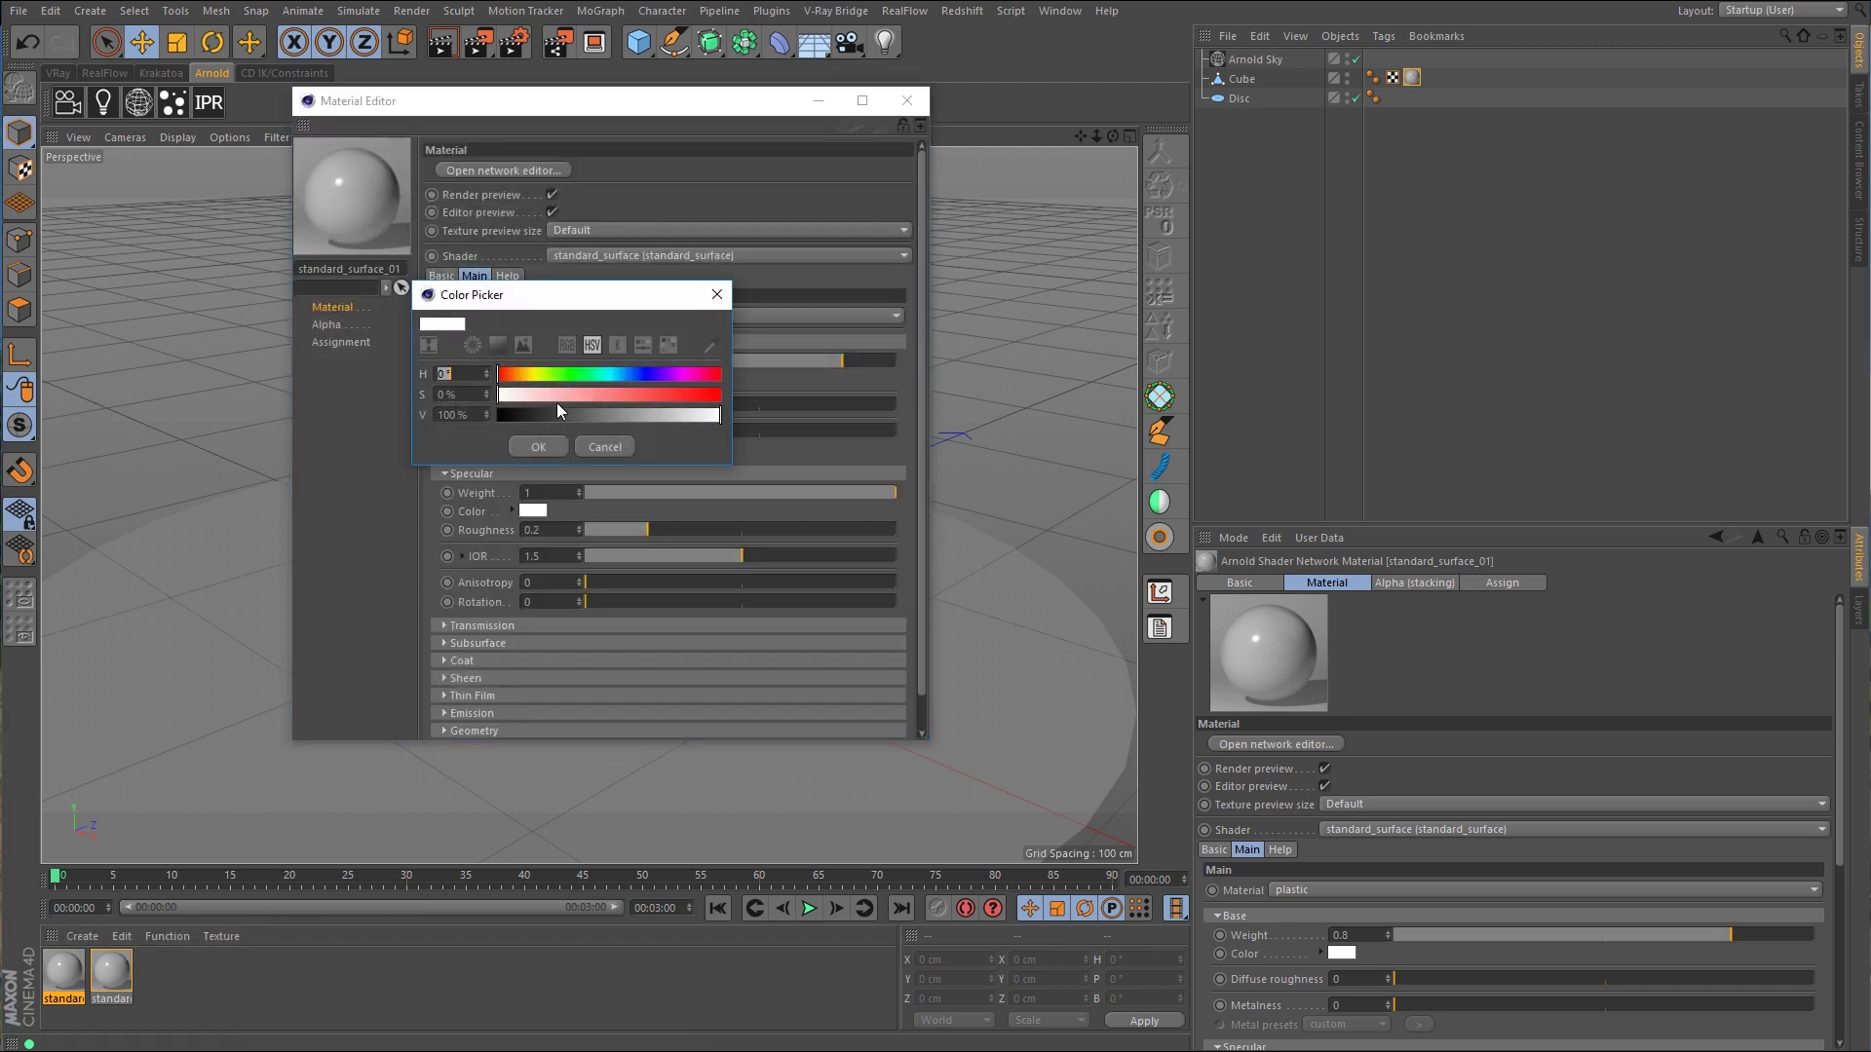
left_click_drag(569, 414, 499, 417)
left_click(545, 448)
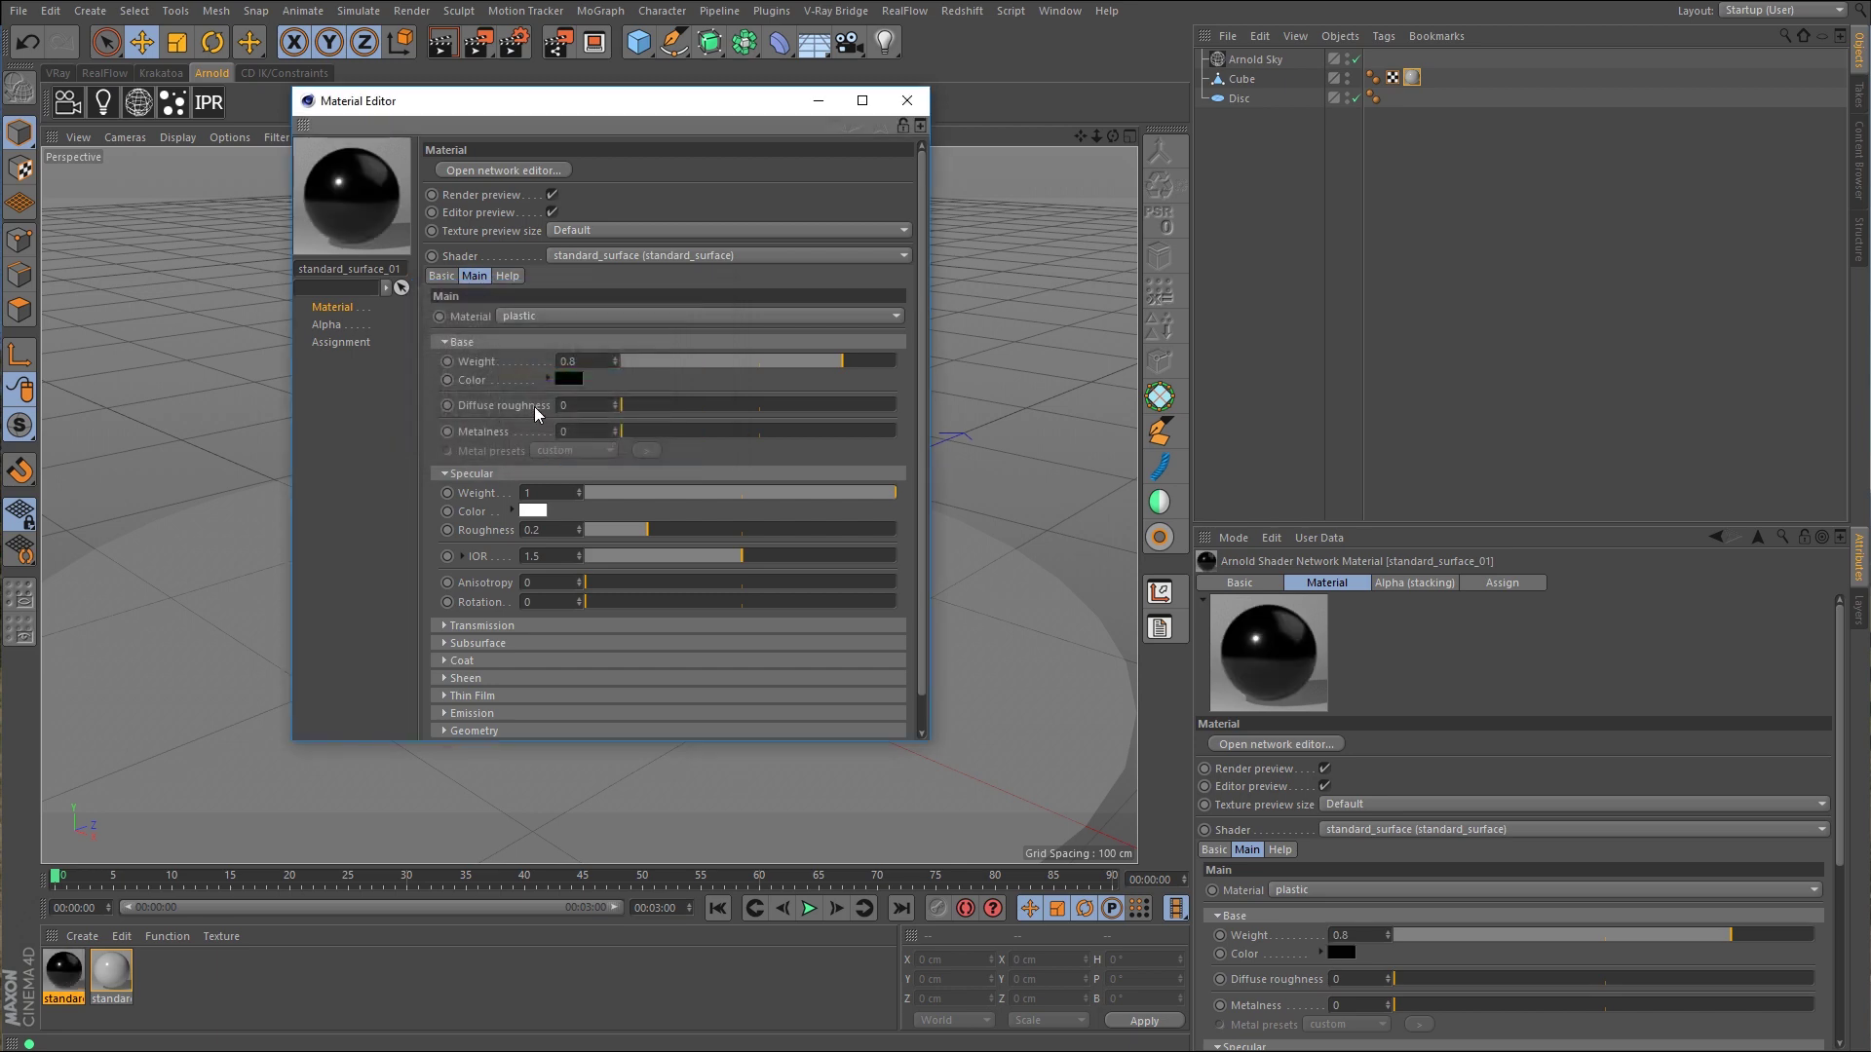
Step: Open the black material's shader network, move the standard_surface node up to make room, and search the shader nodes for "image"
left_click(511, 172)
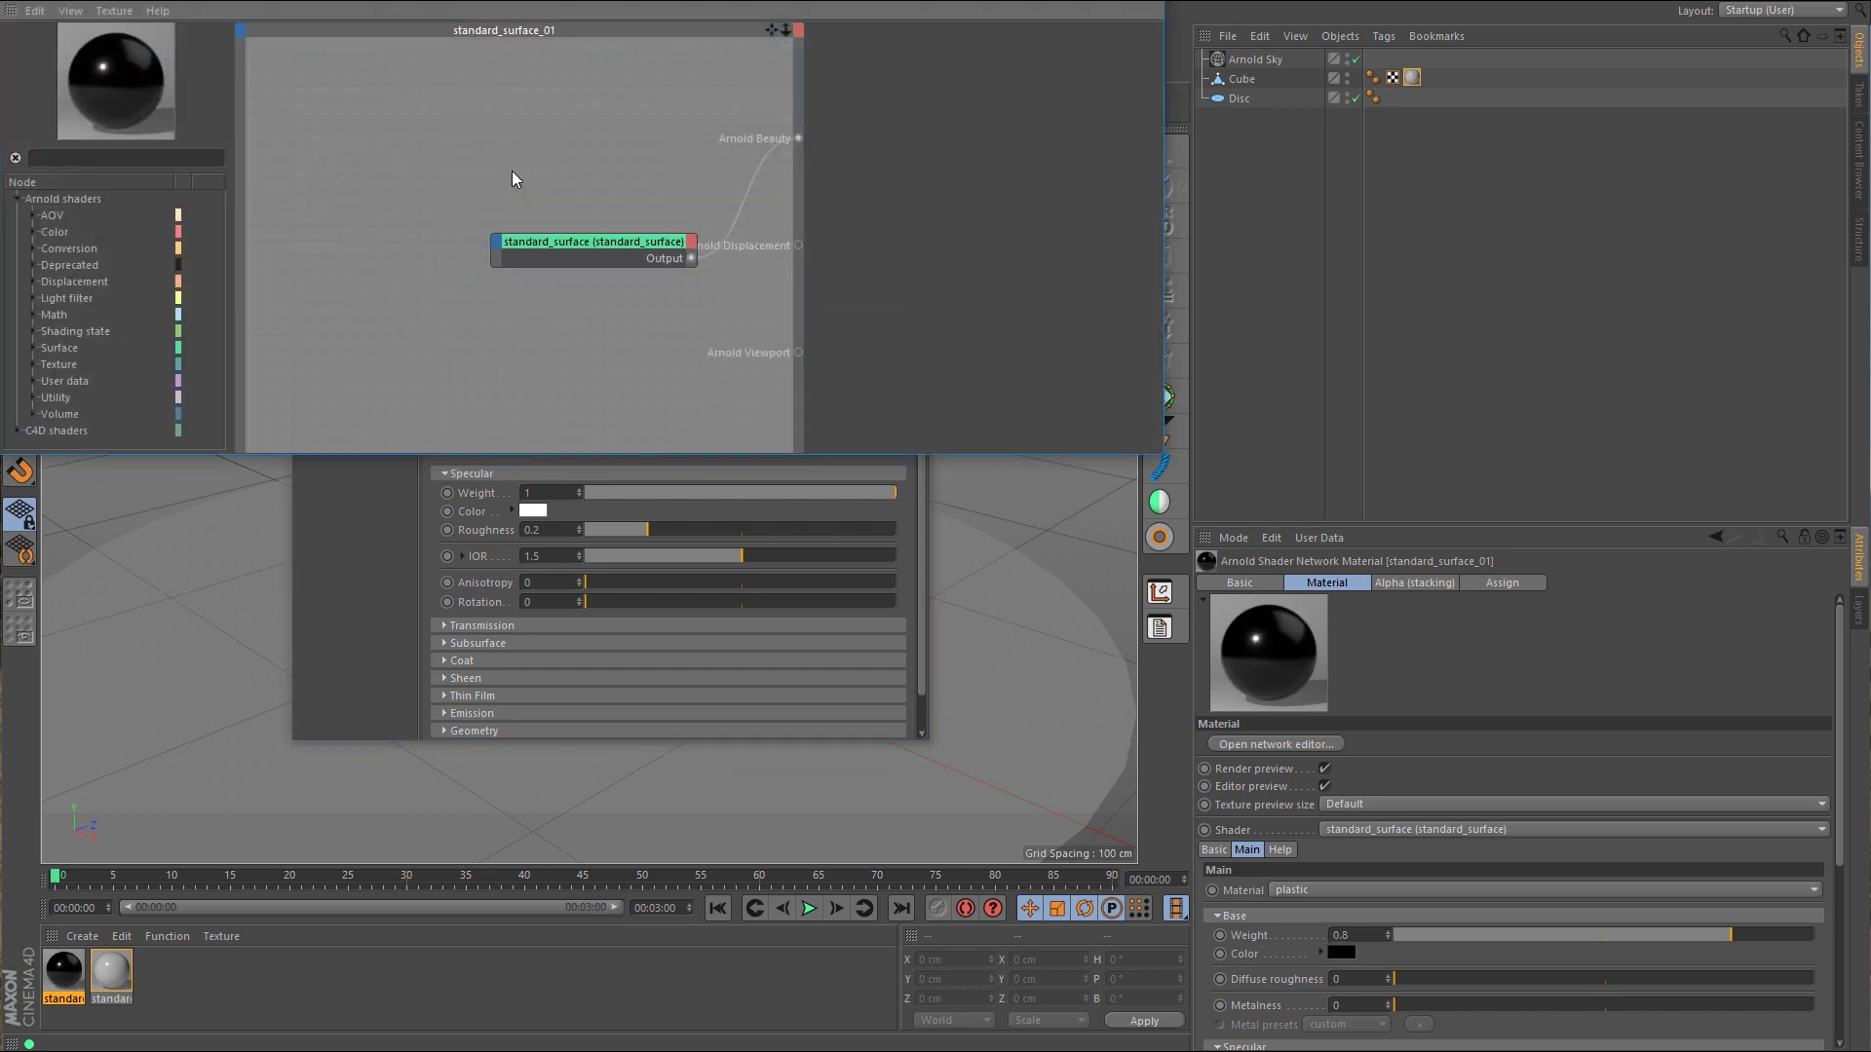
left_click_drag(593, 243, 577, 114)
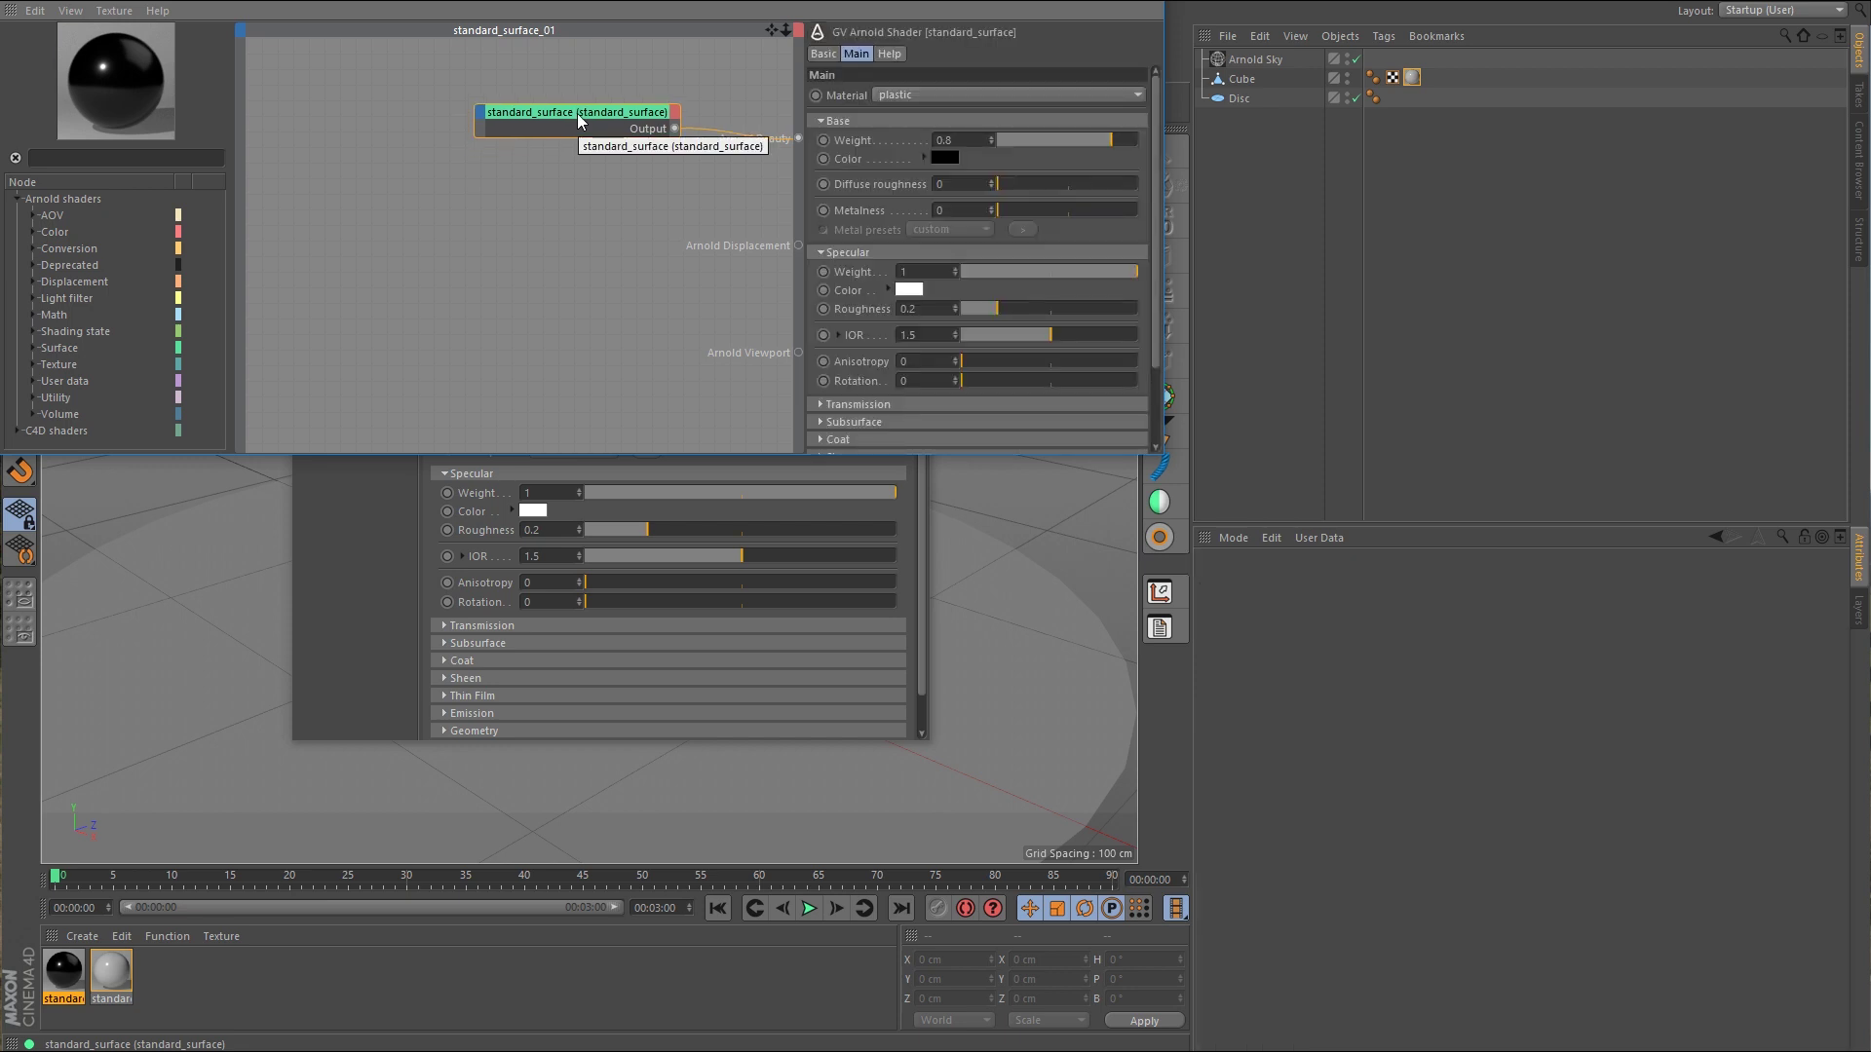
left_click(165, 158)
type("image")
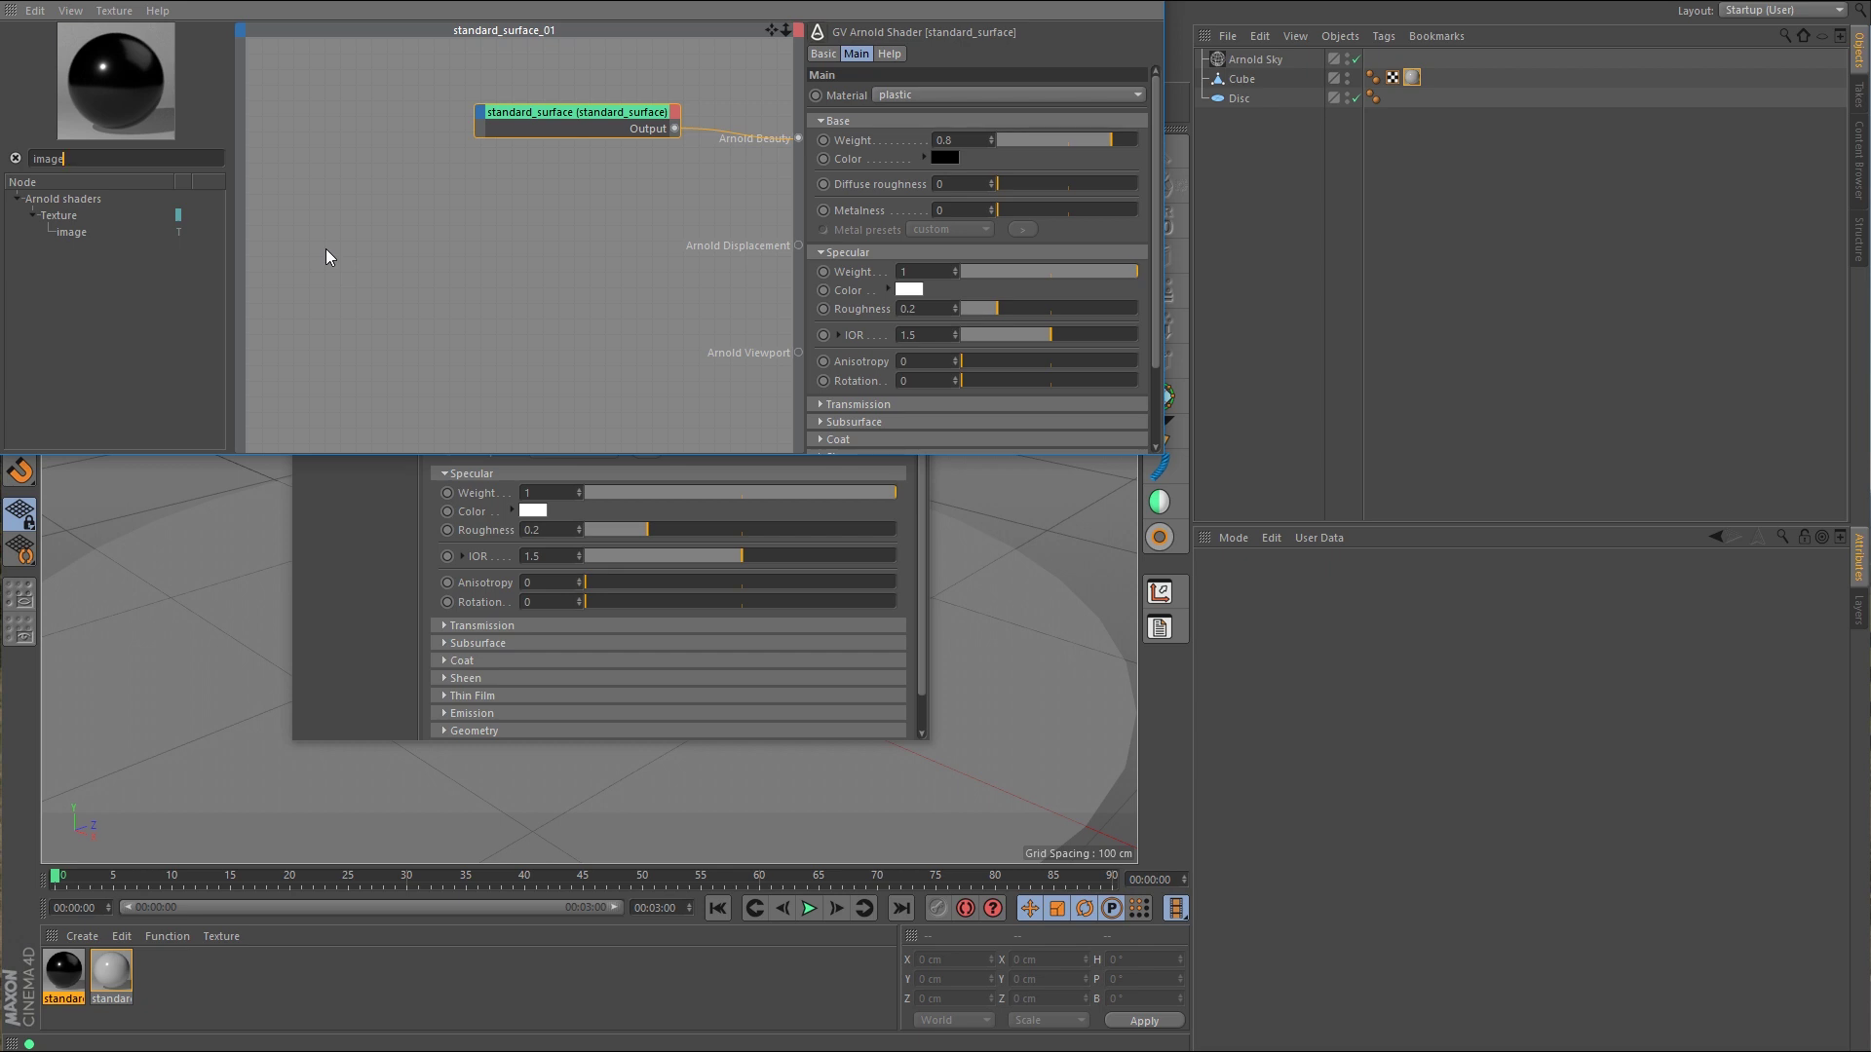
Step: Bring the arnold-new-logo-0 picture from the Downloads icons folder into the shader network as an image node
left_click(1392, 1051)
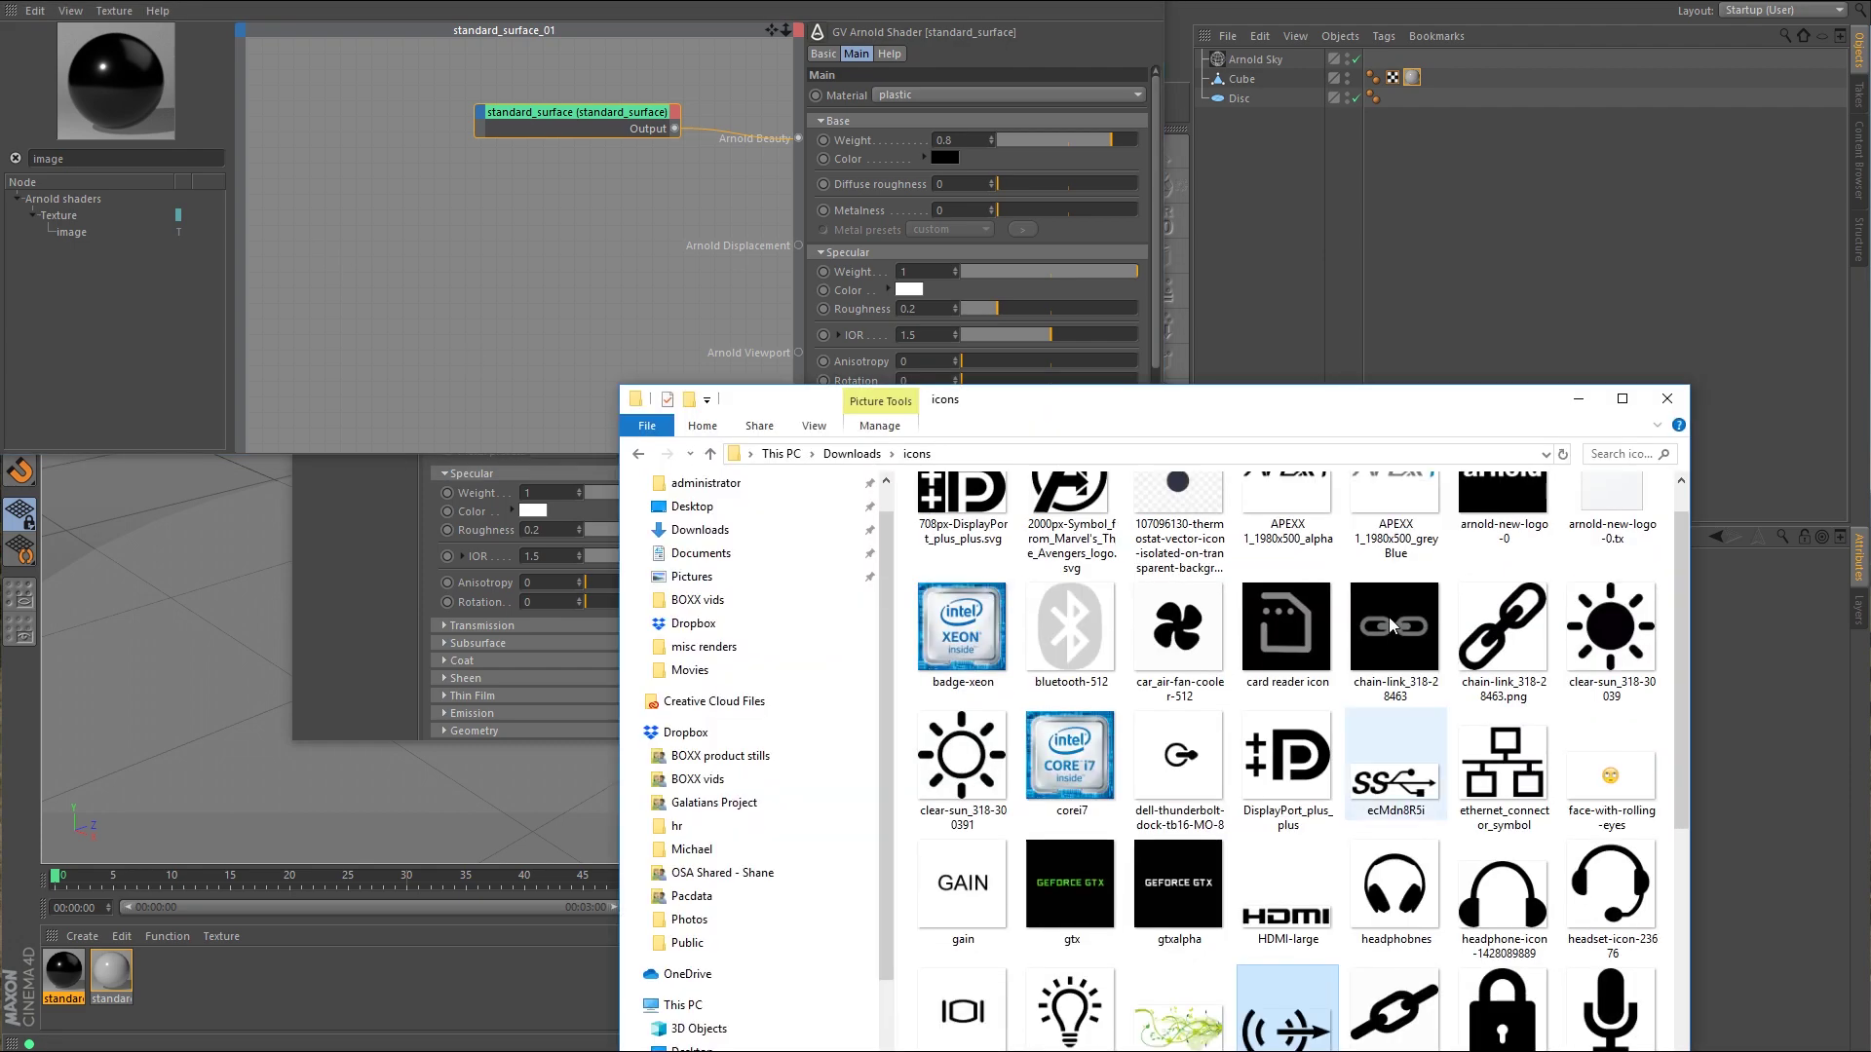
scroll(1454, 671, "up", 1)
left_click_drag(1459, 402, 1478, 298)
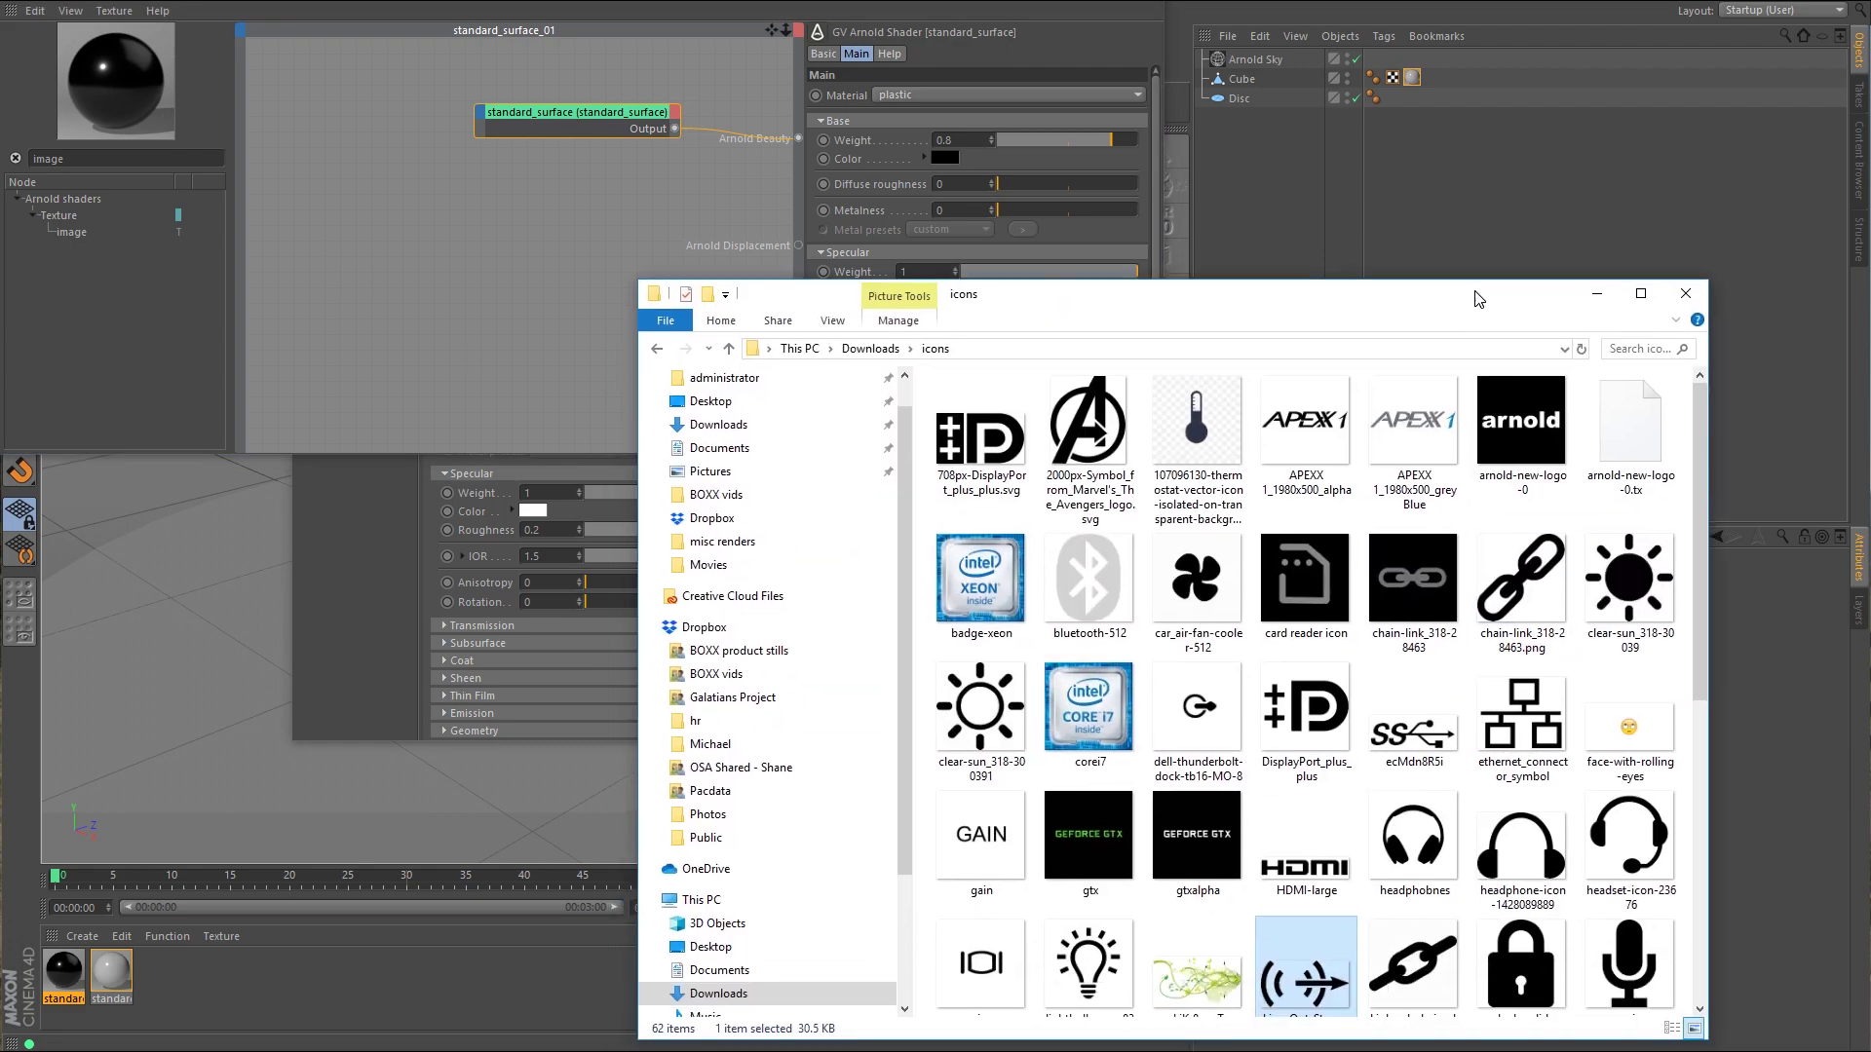
left_click(1535, 432)
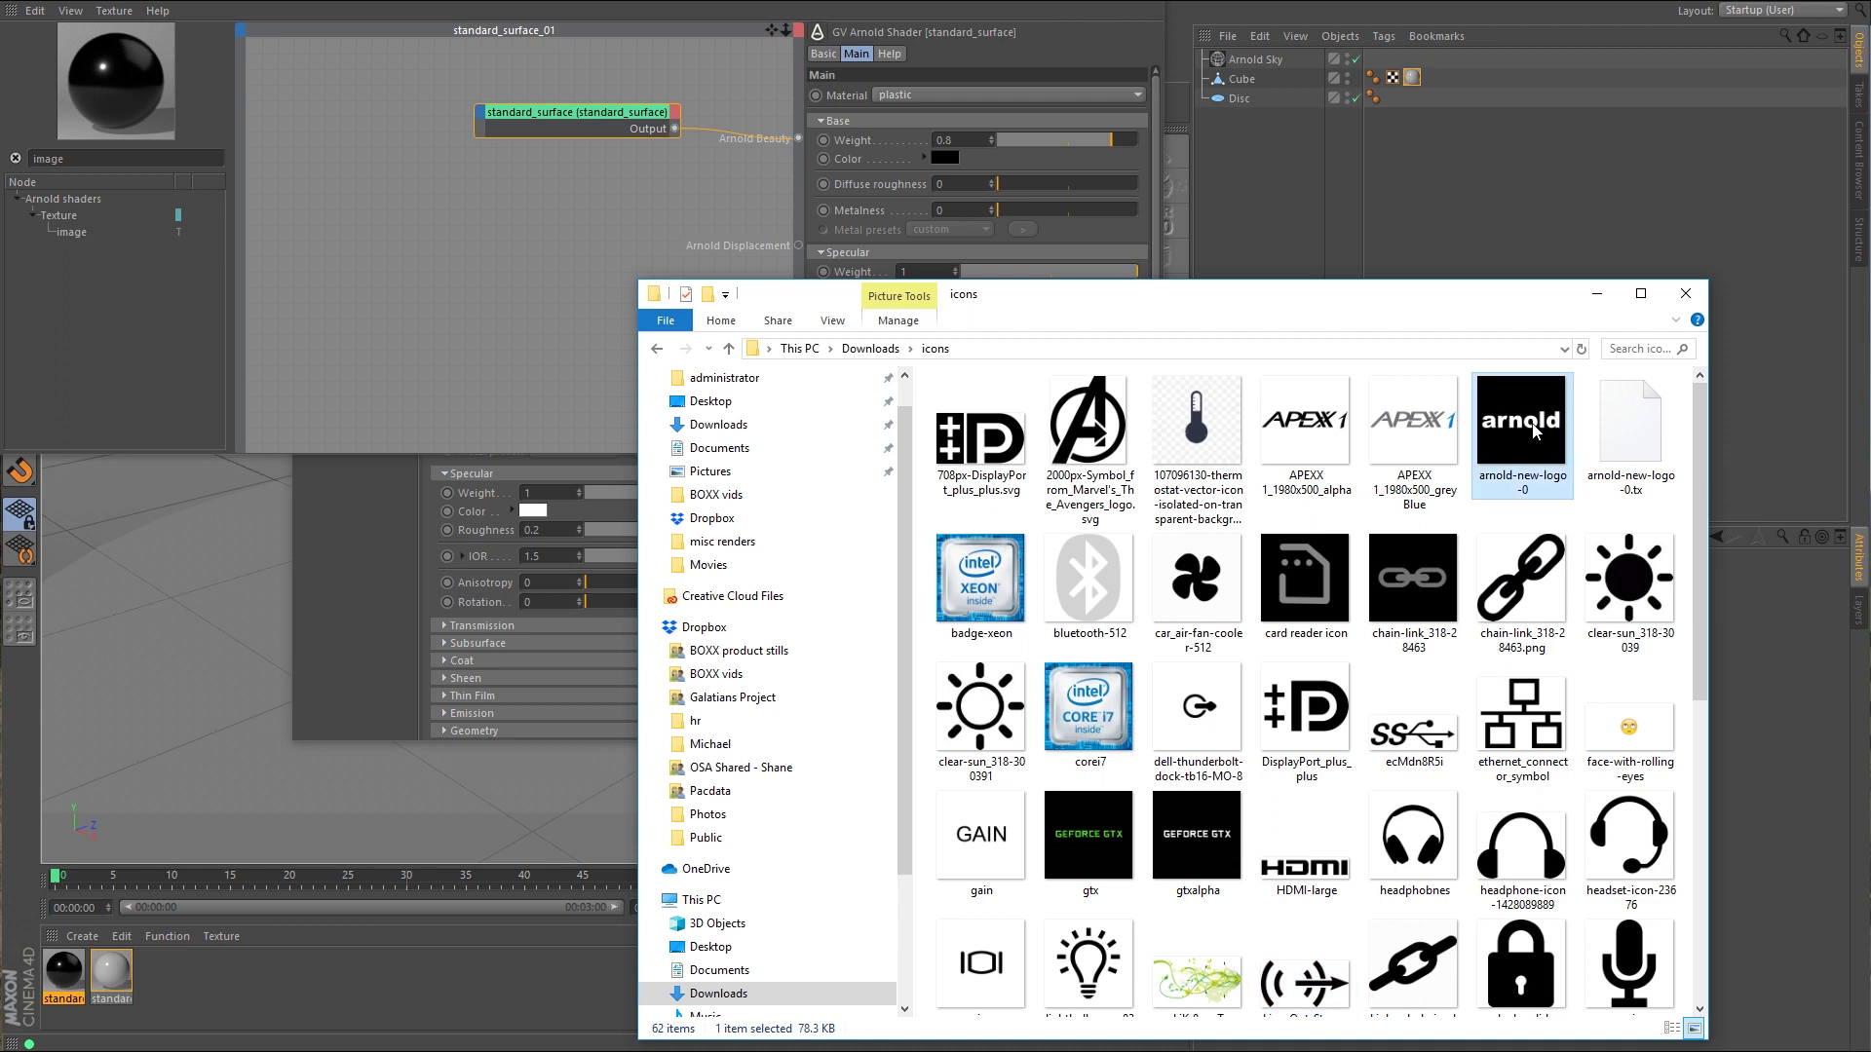
left_click_drag(1533, 432, 397, 201)
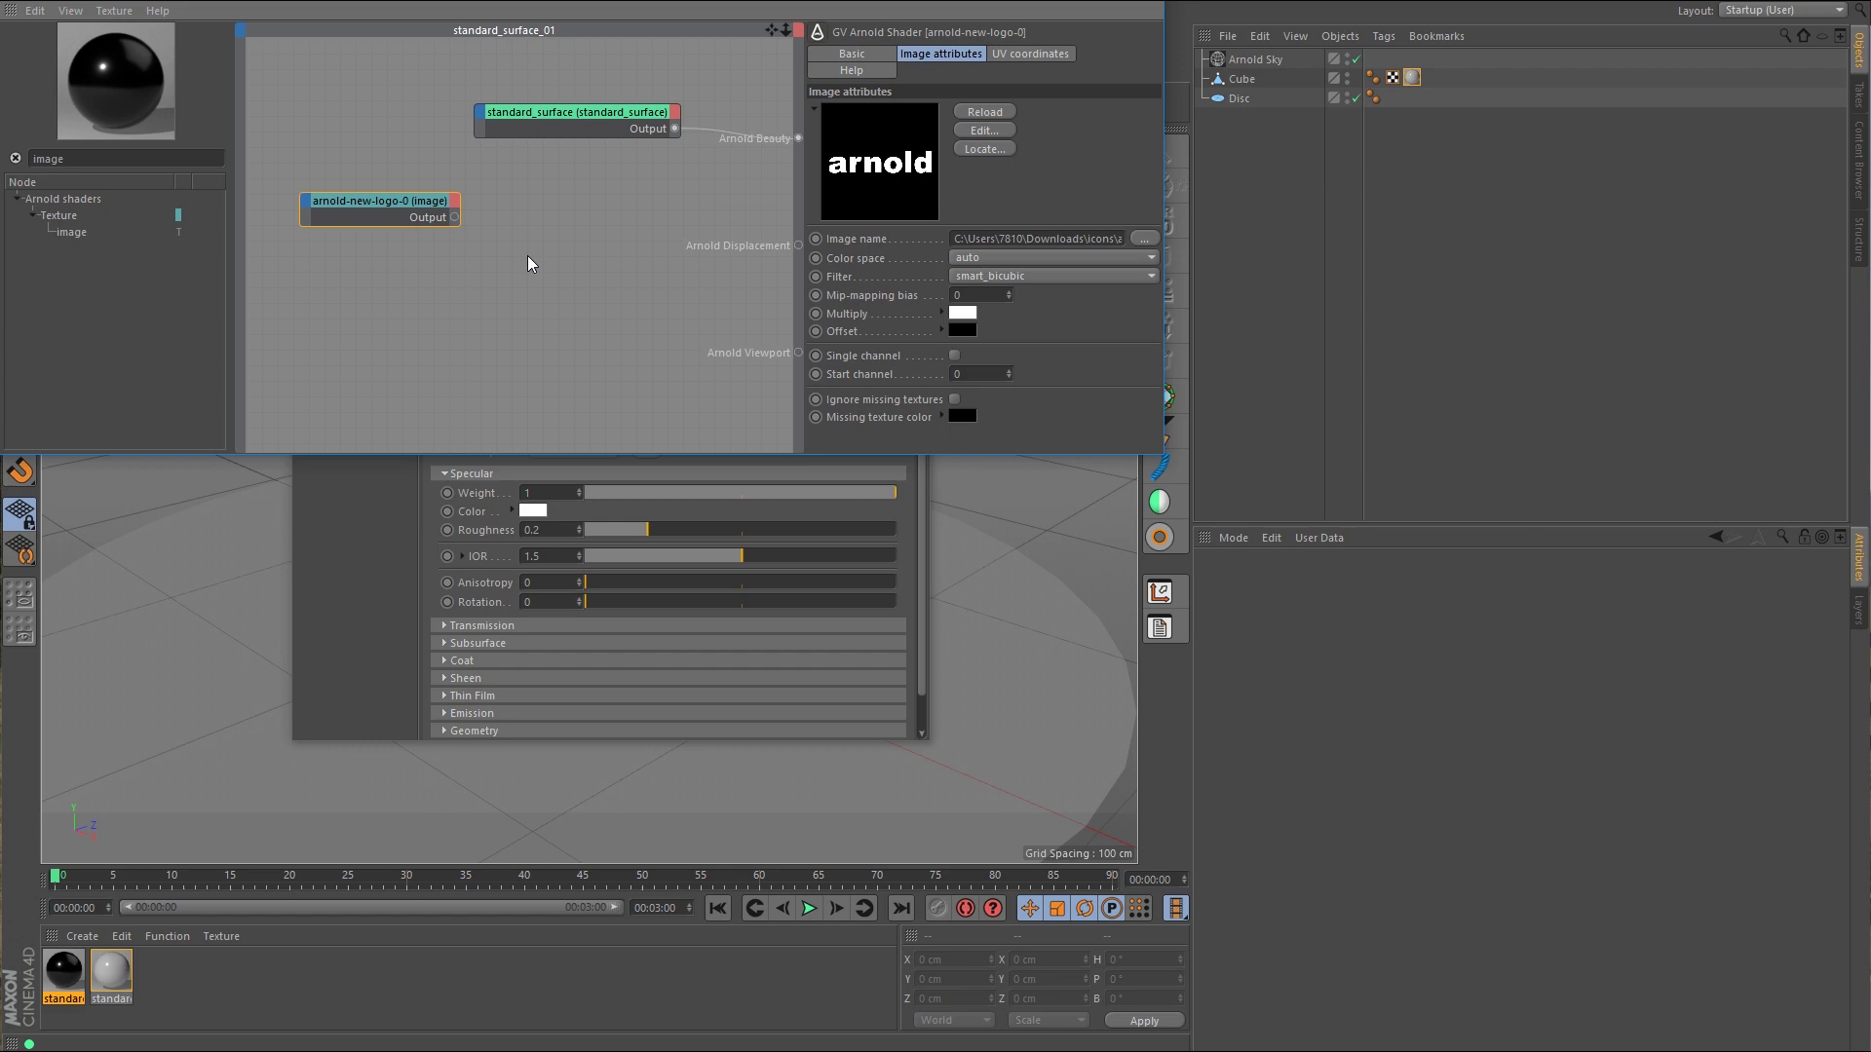
Step: Check the arnold-new-logo-0 file in the icons folder, and close the folder, network editor and material editor
key("alt+Tab")
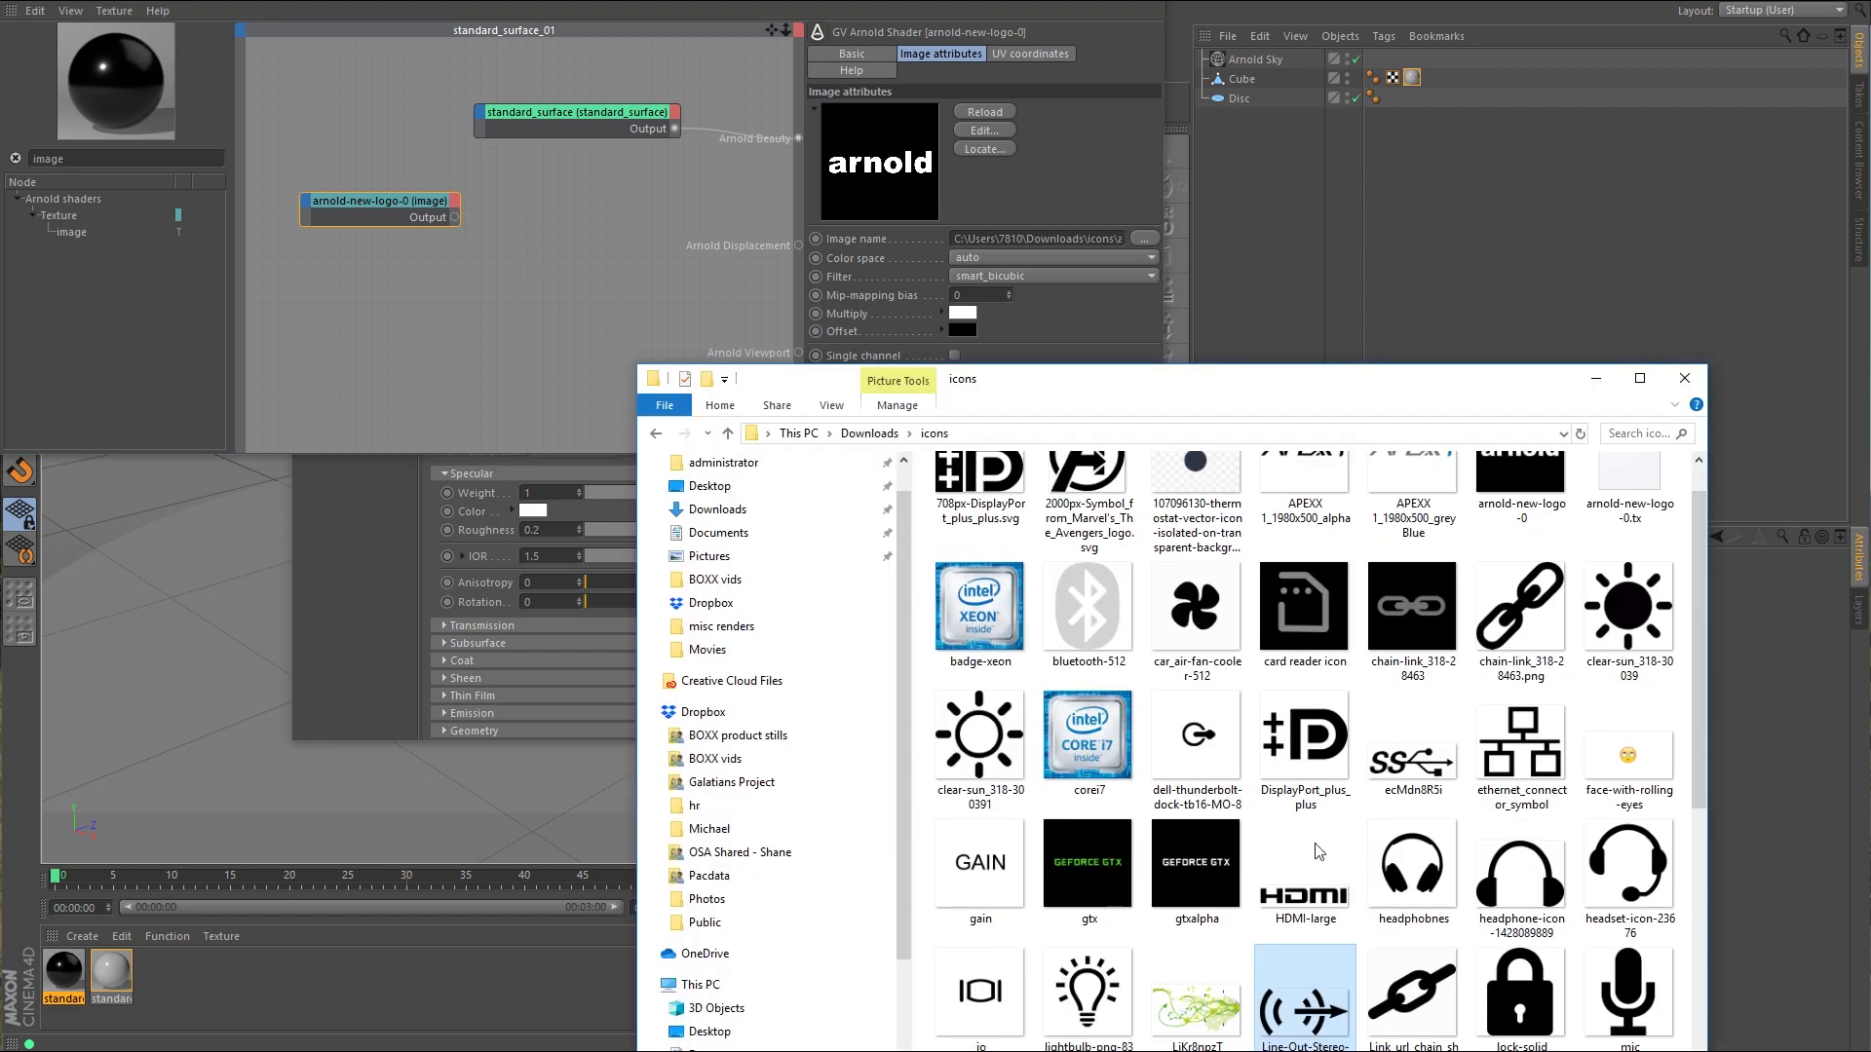
scroll(1315, 844, "up", 2)
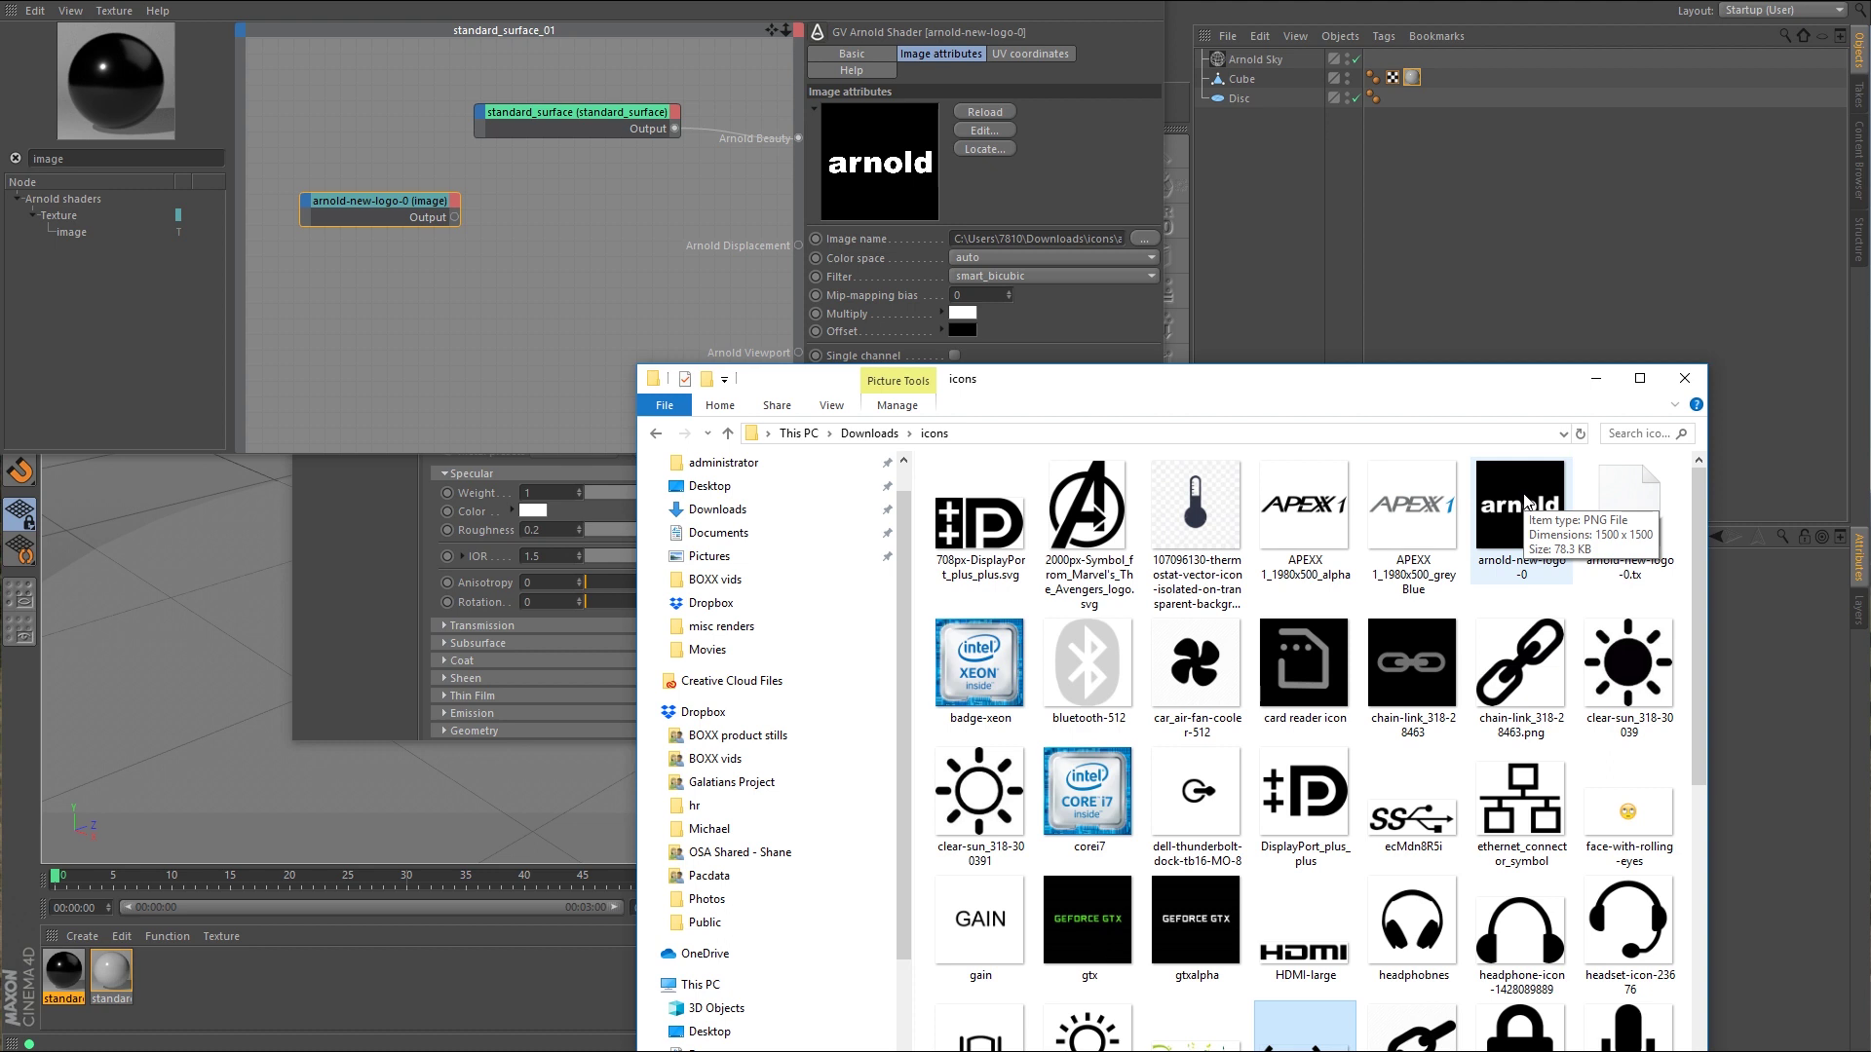
left_click(1533, 311)
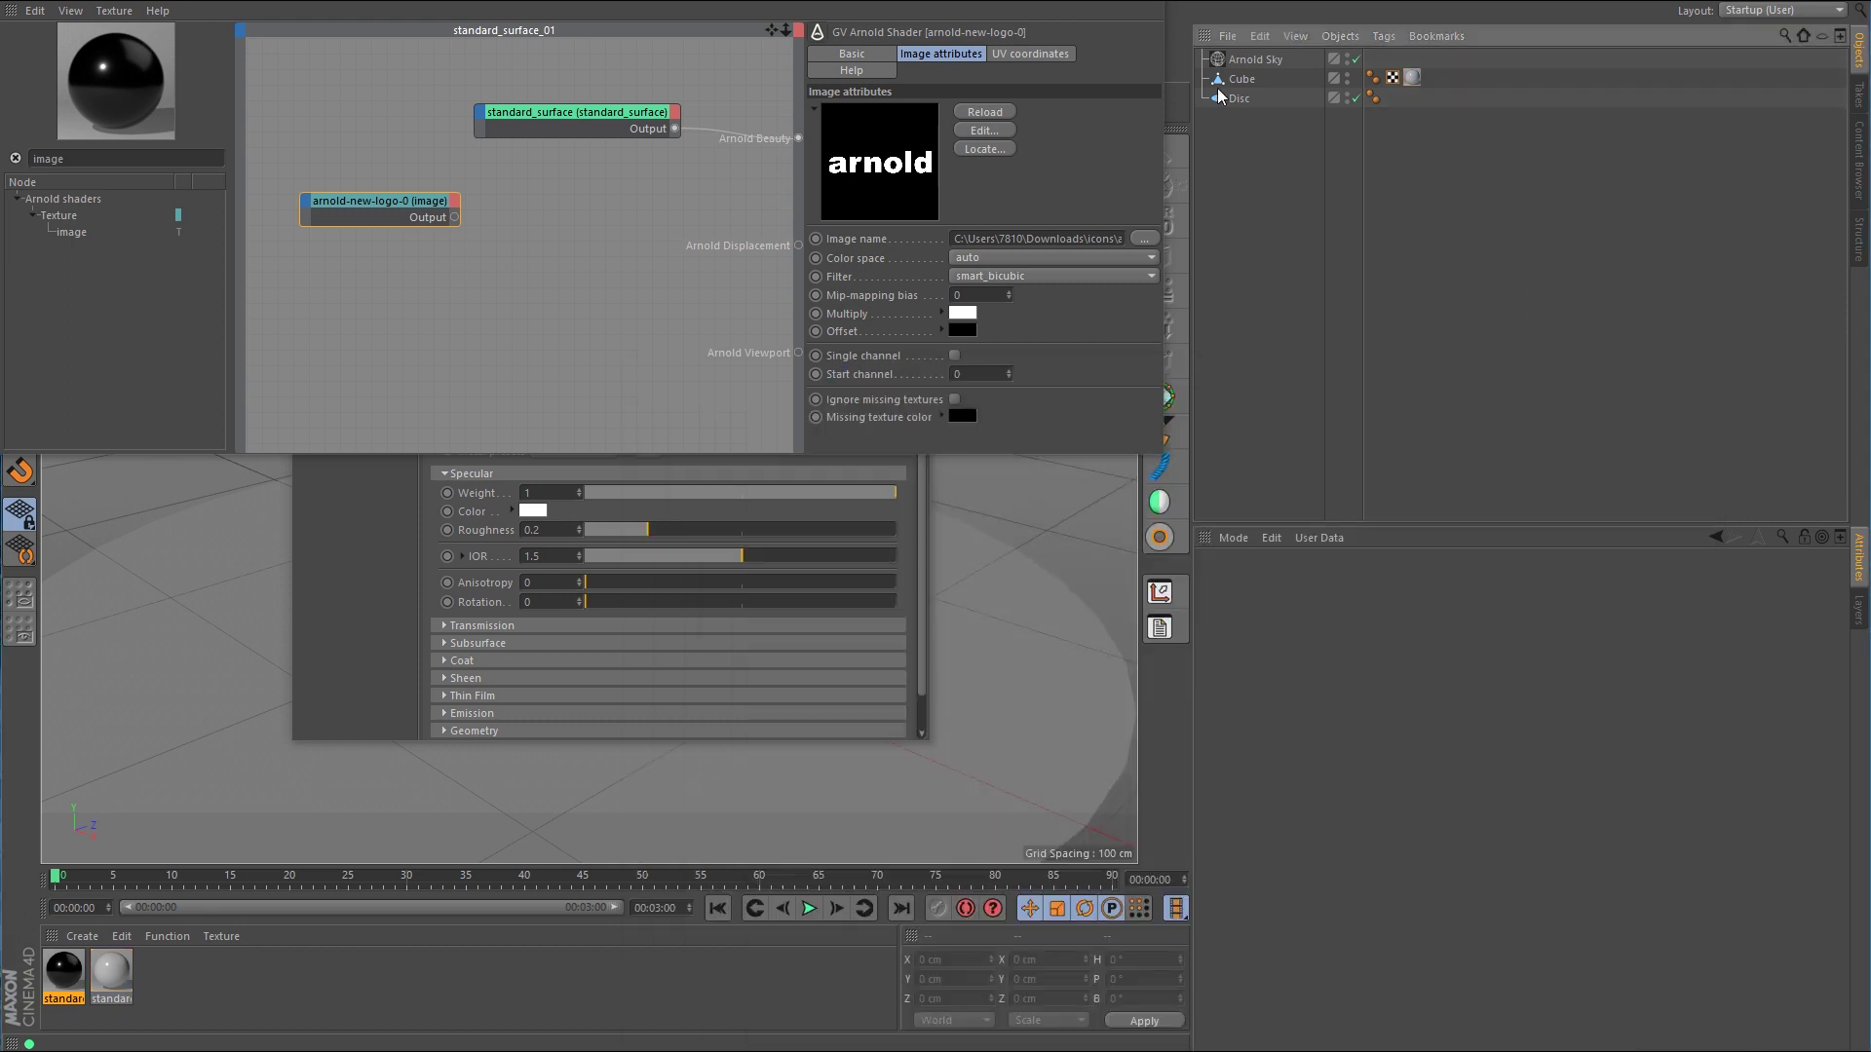
left_click(1166, 2)
left_click(916, 98)
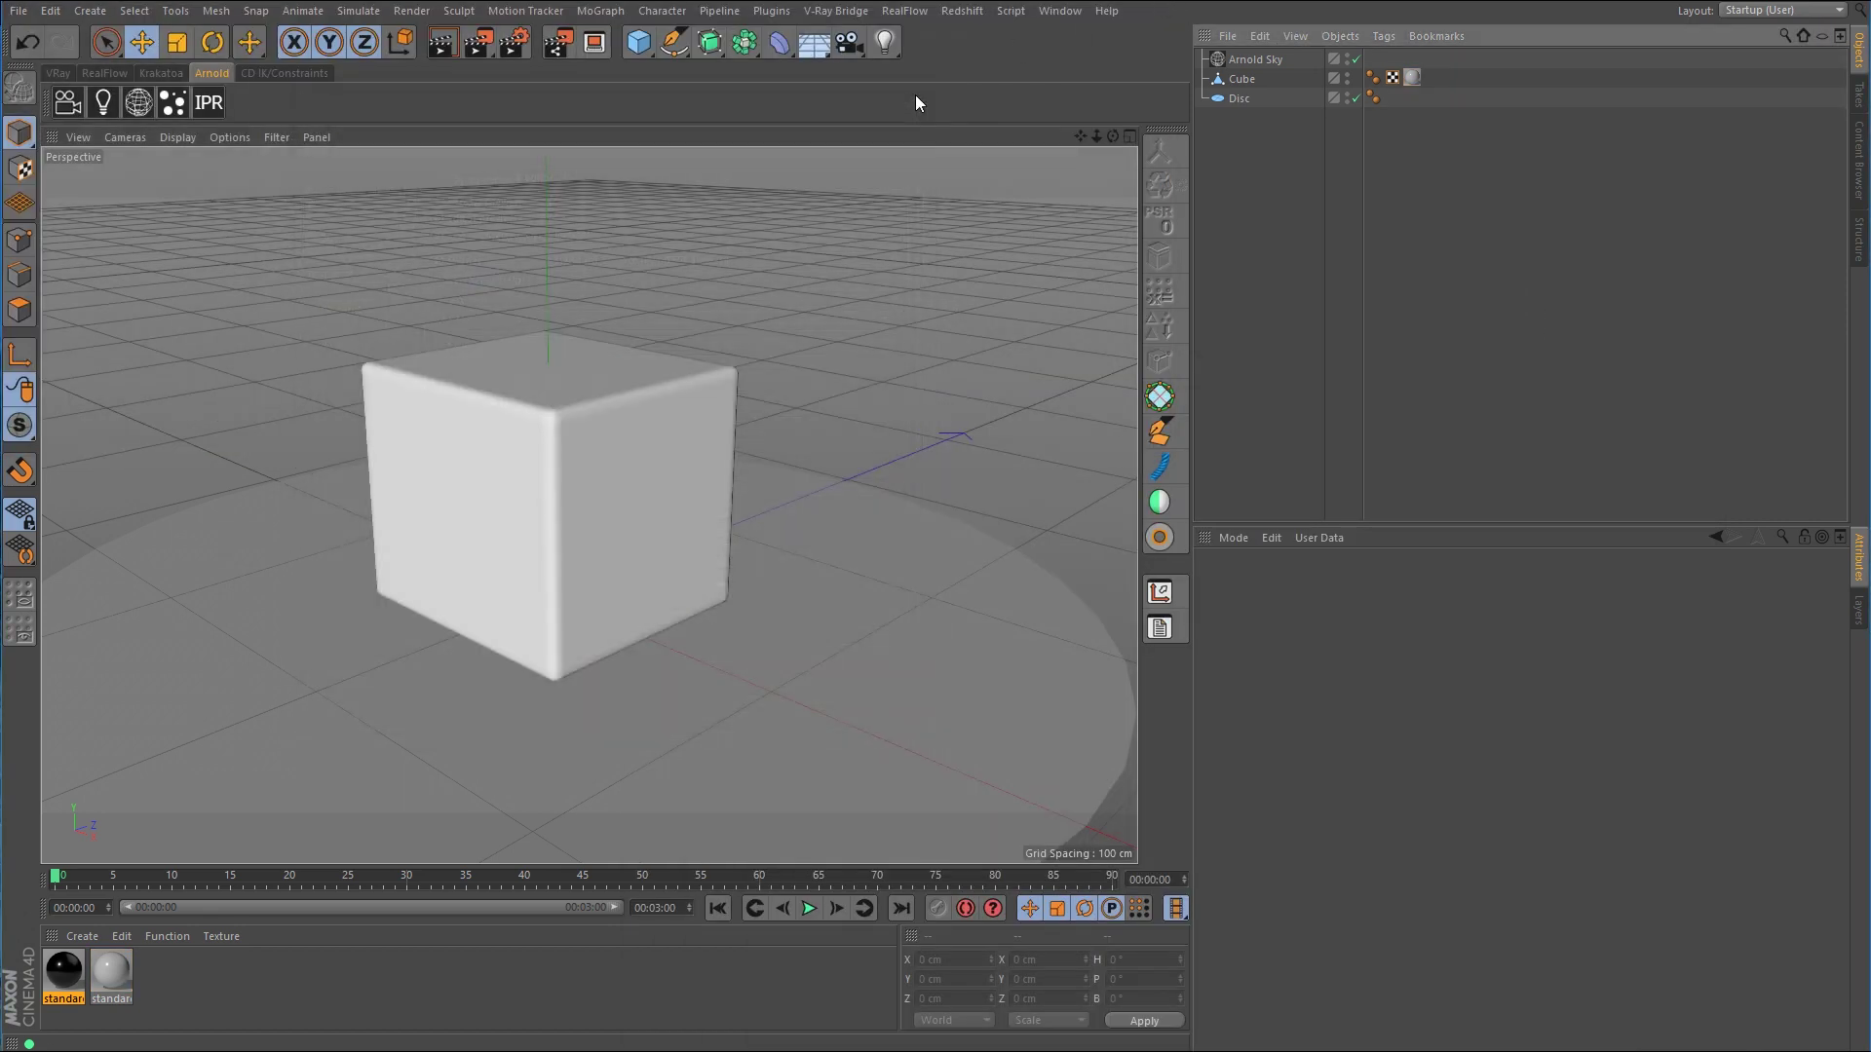
Step: Start a new project and set its default object color to 80% Gray
left_click(17, 11)
left_click(37, 35)
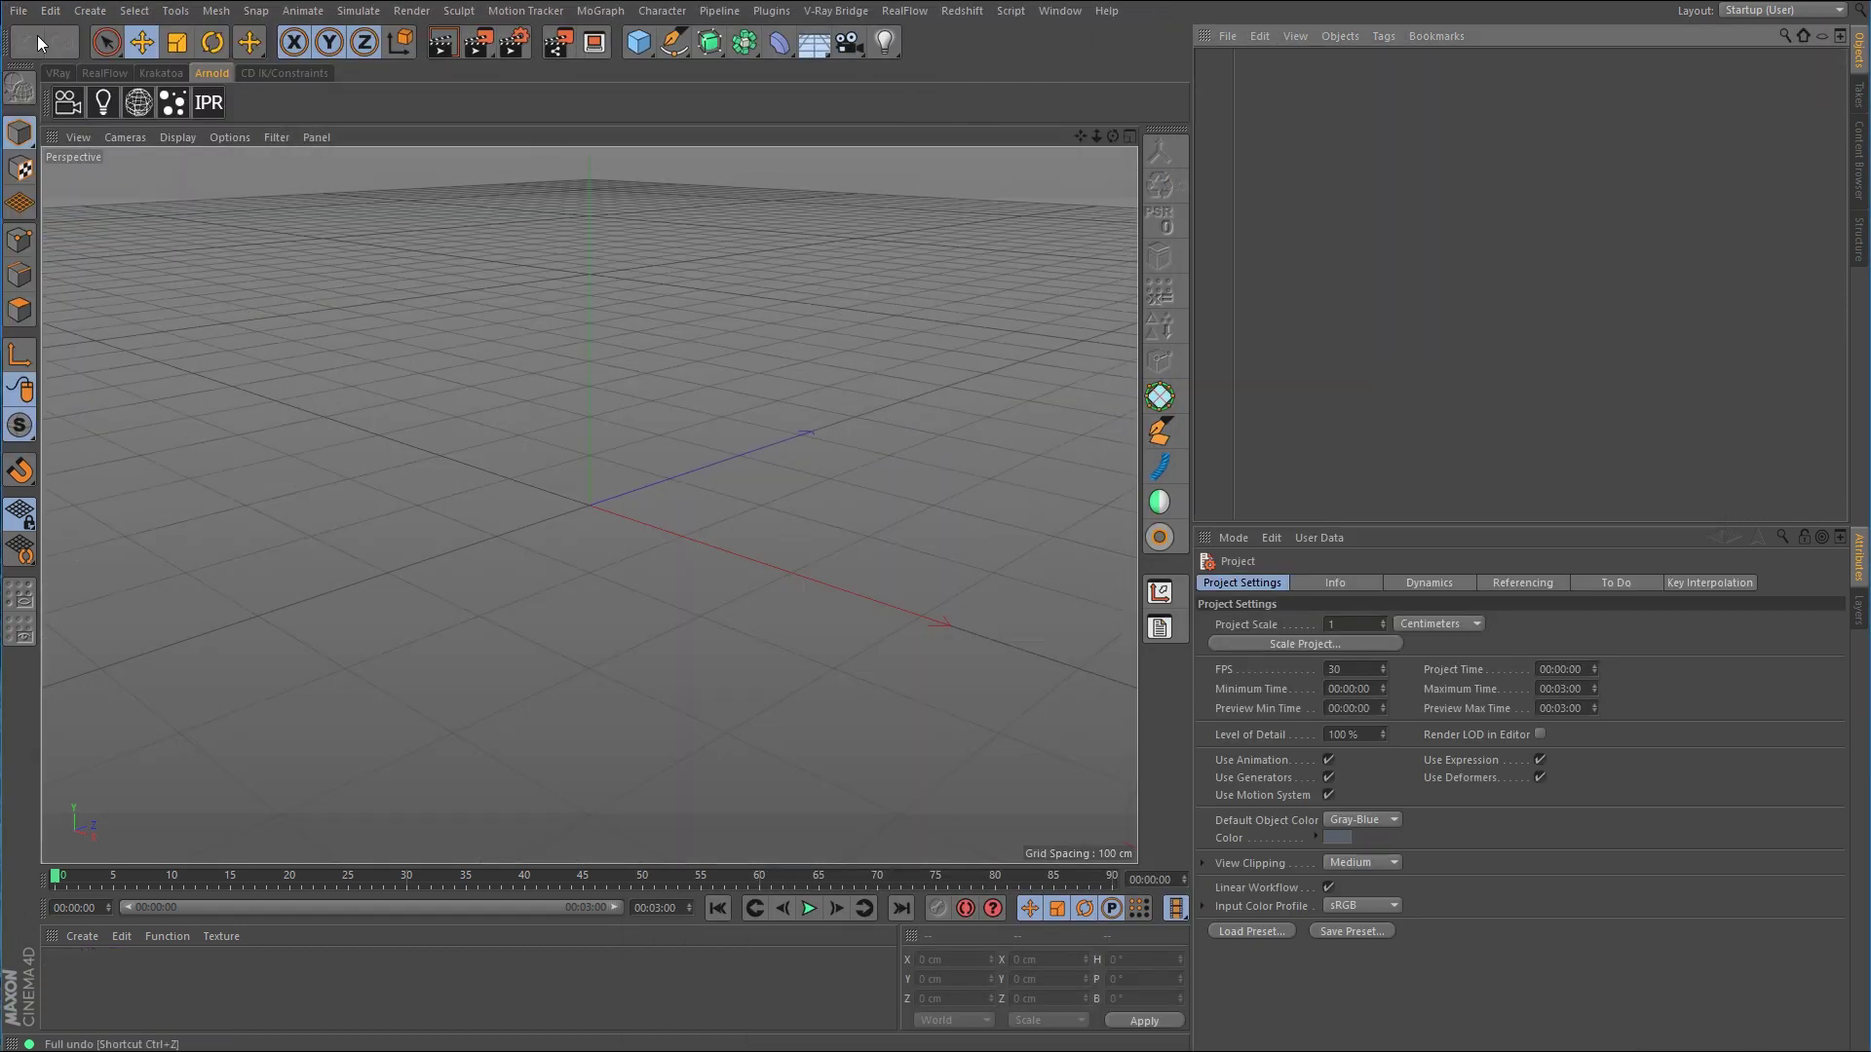
left_click(1382, 818)
left_click(1388, 833)
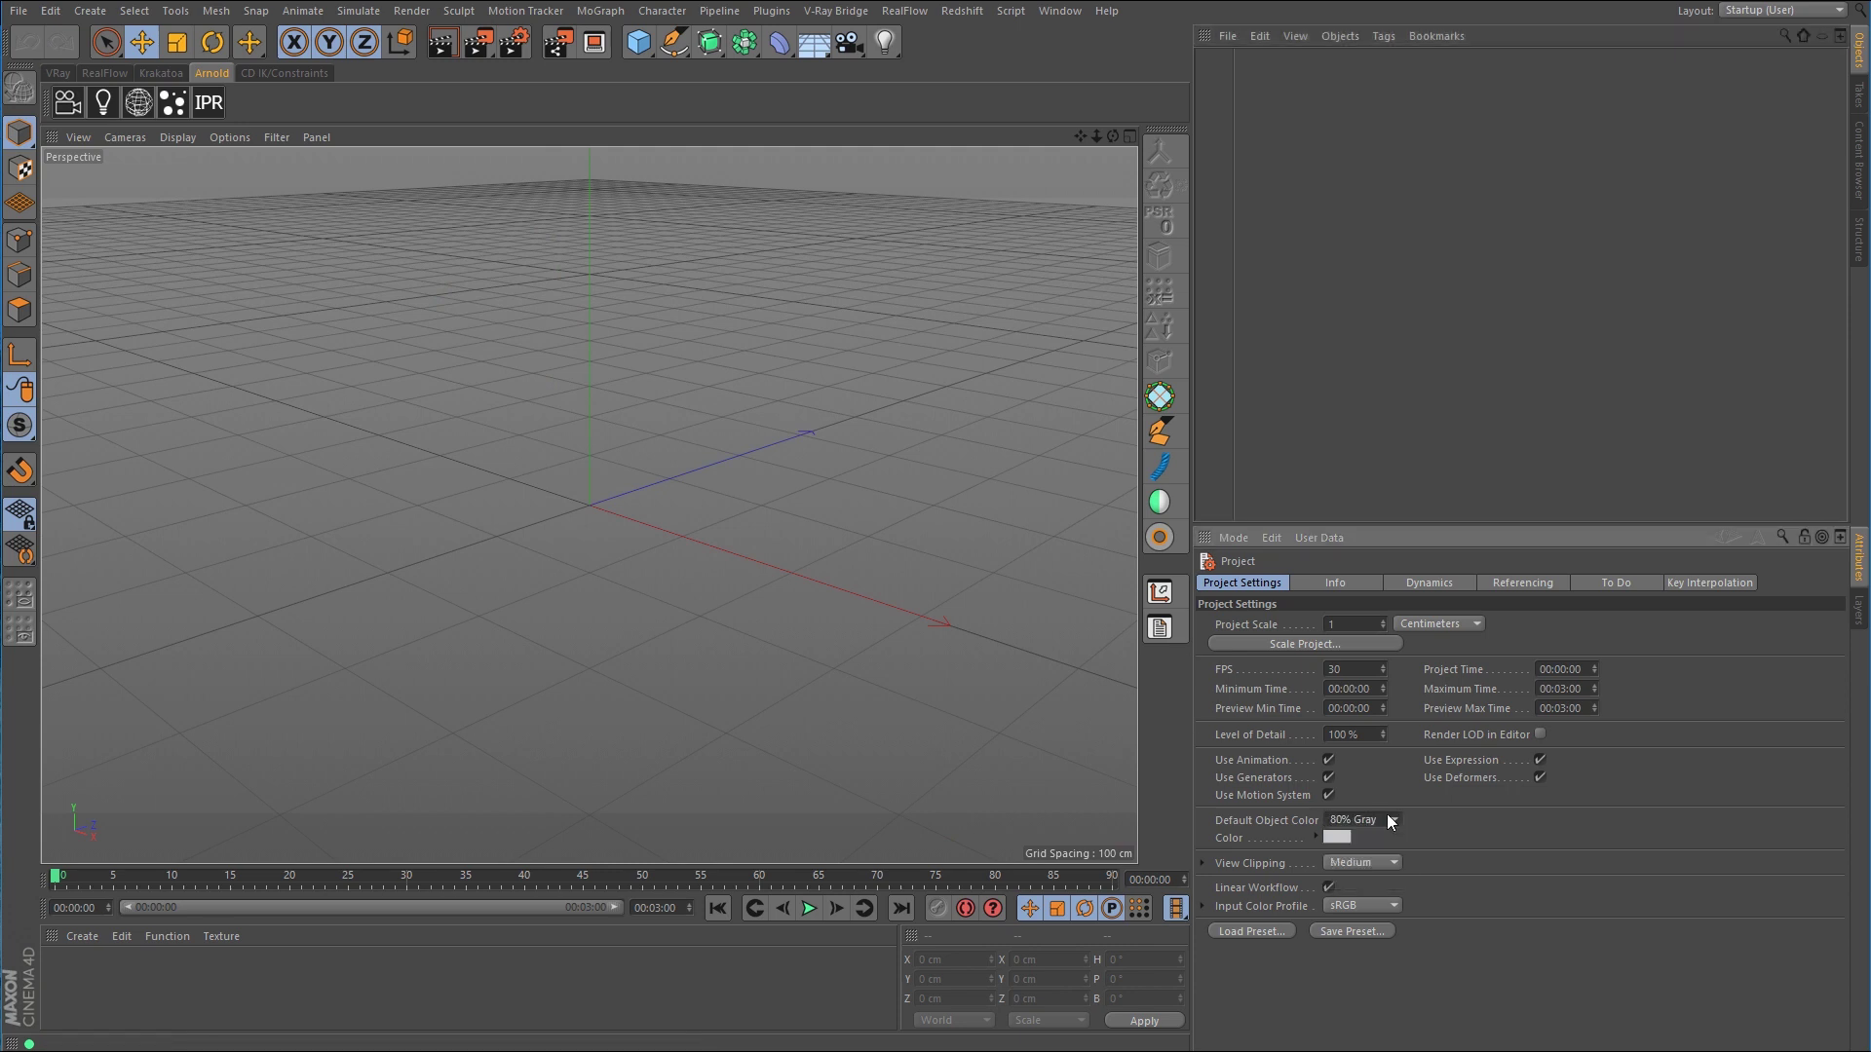
Step: Add a cube to the new project and assign a new standard material to it
left_click(641, 45)
double_click(405, 1002)
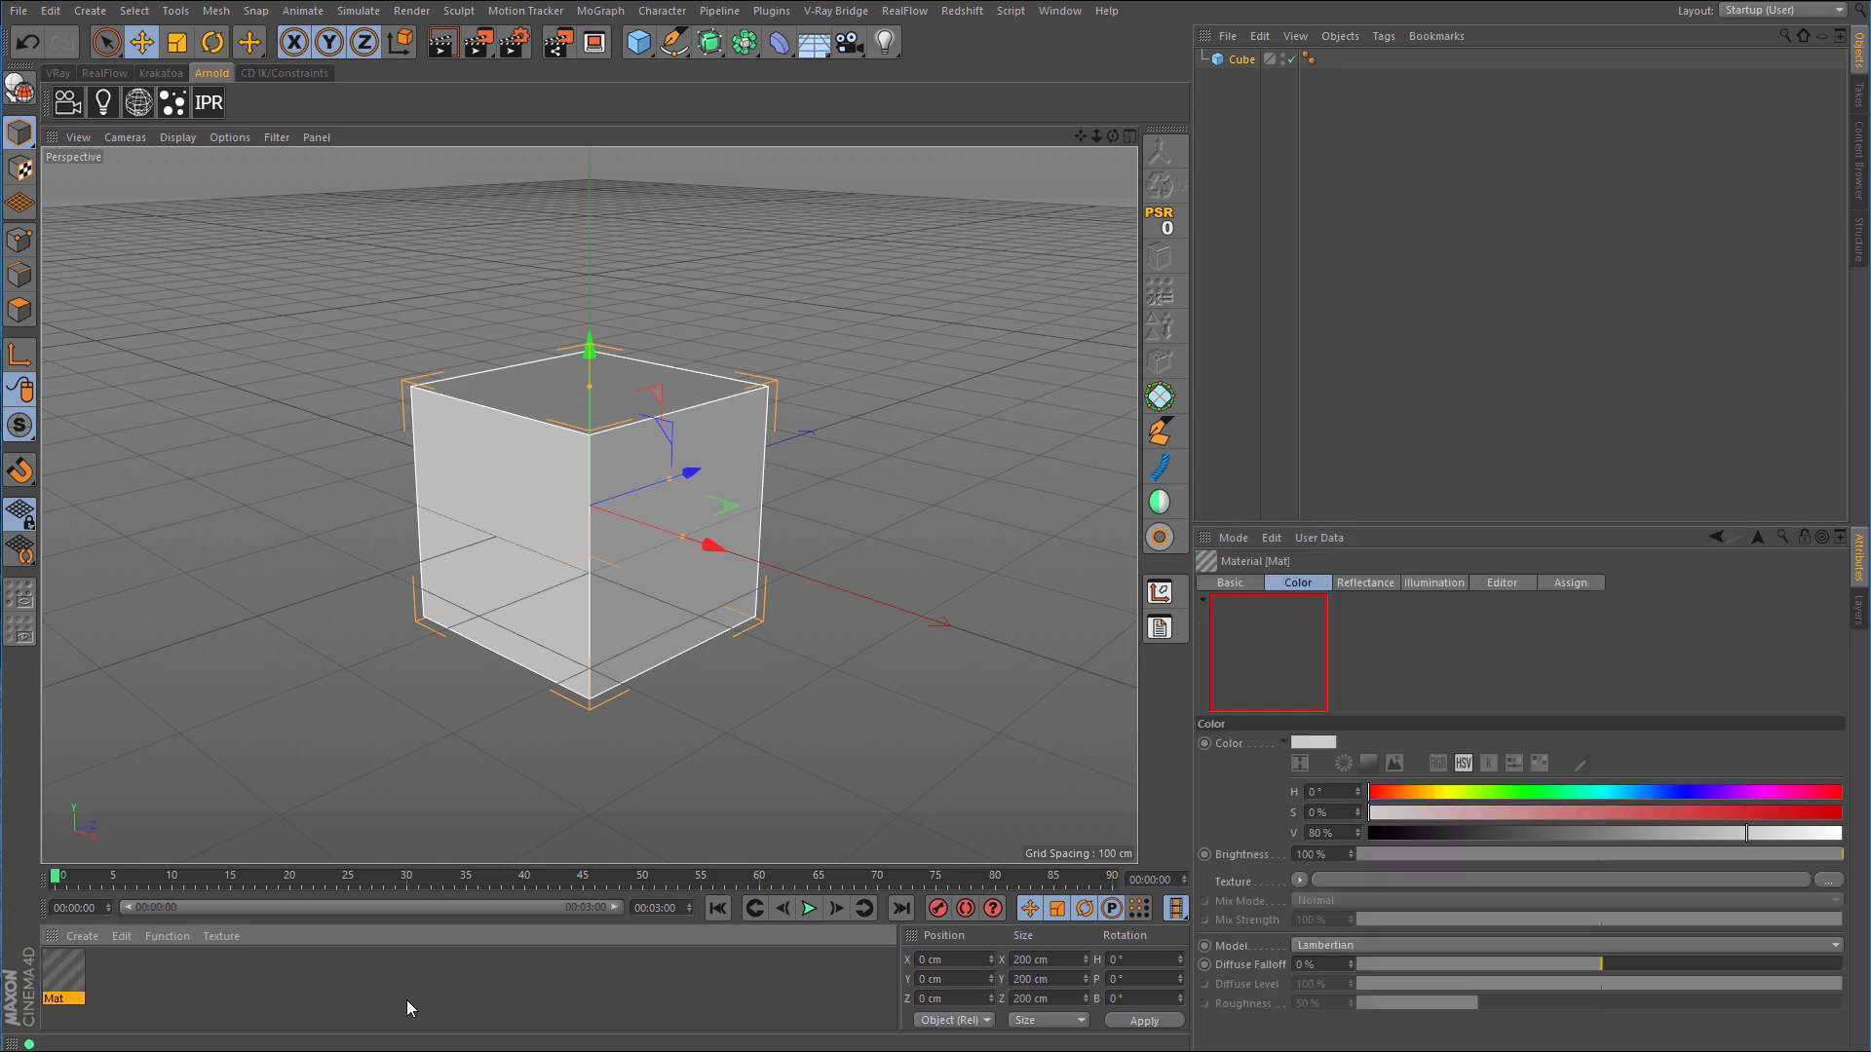
left_click_drag(66, 967, 1253, 63)
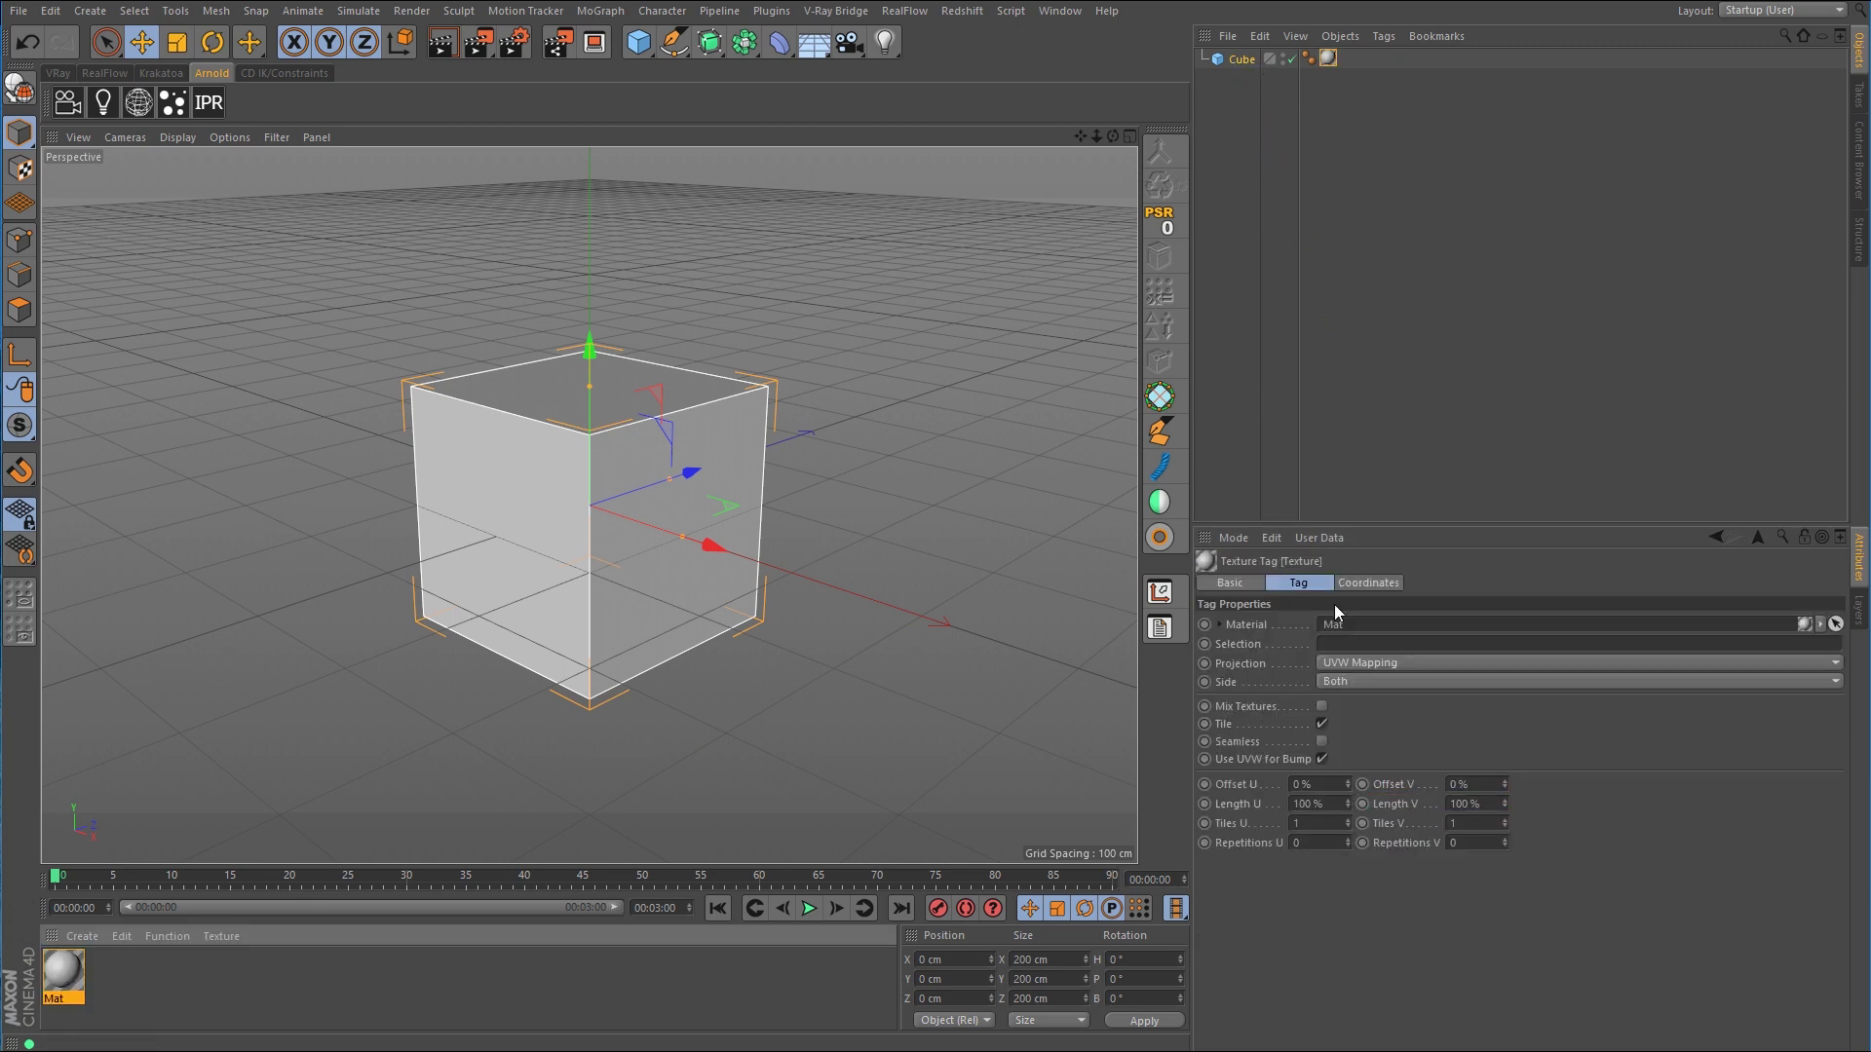
Step: Set the texture tag's projection to Flat and enable texture mode with the Cube selected
left_click(1372, 657)
left_click(1366, 716)
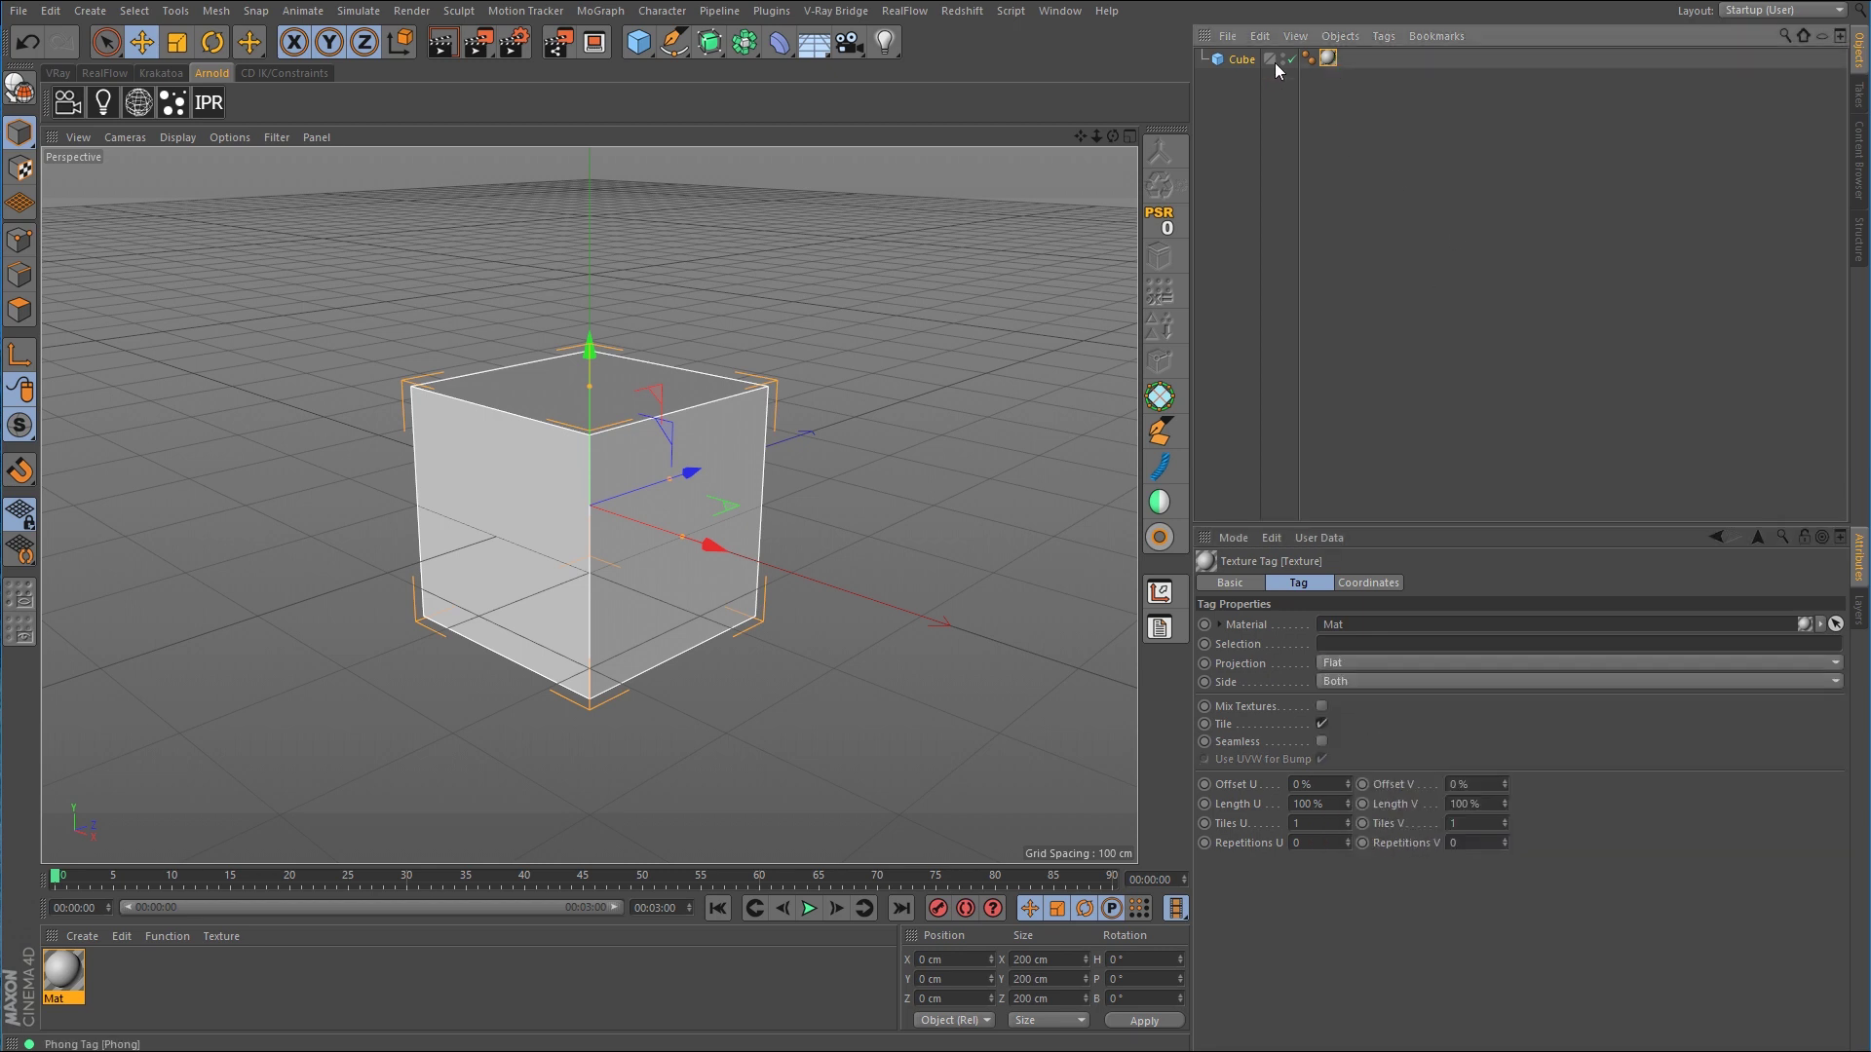
left_click(1239, 61)
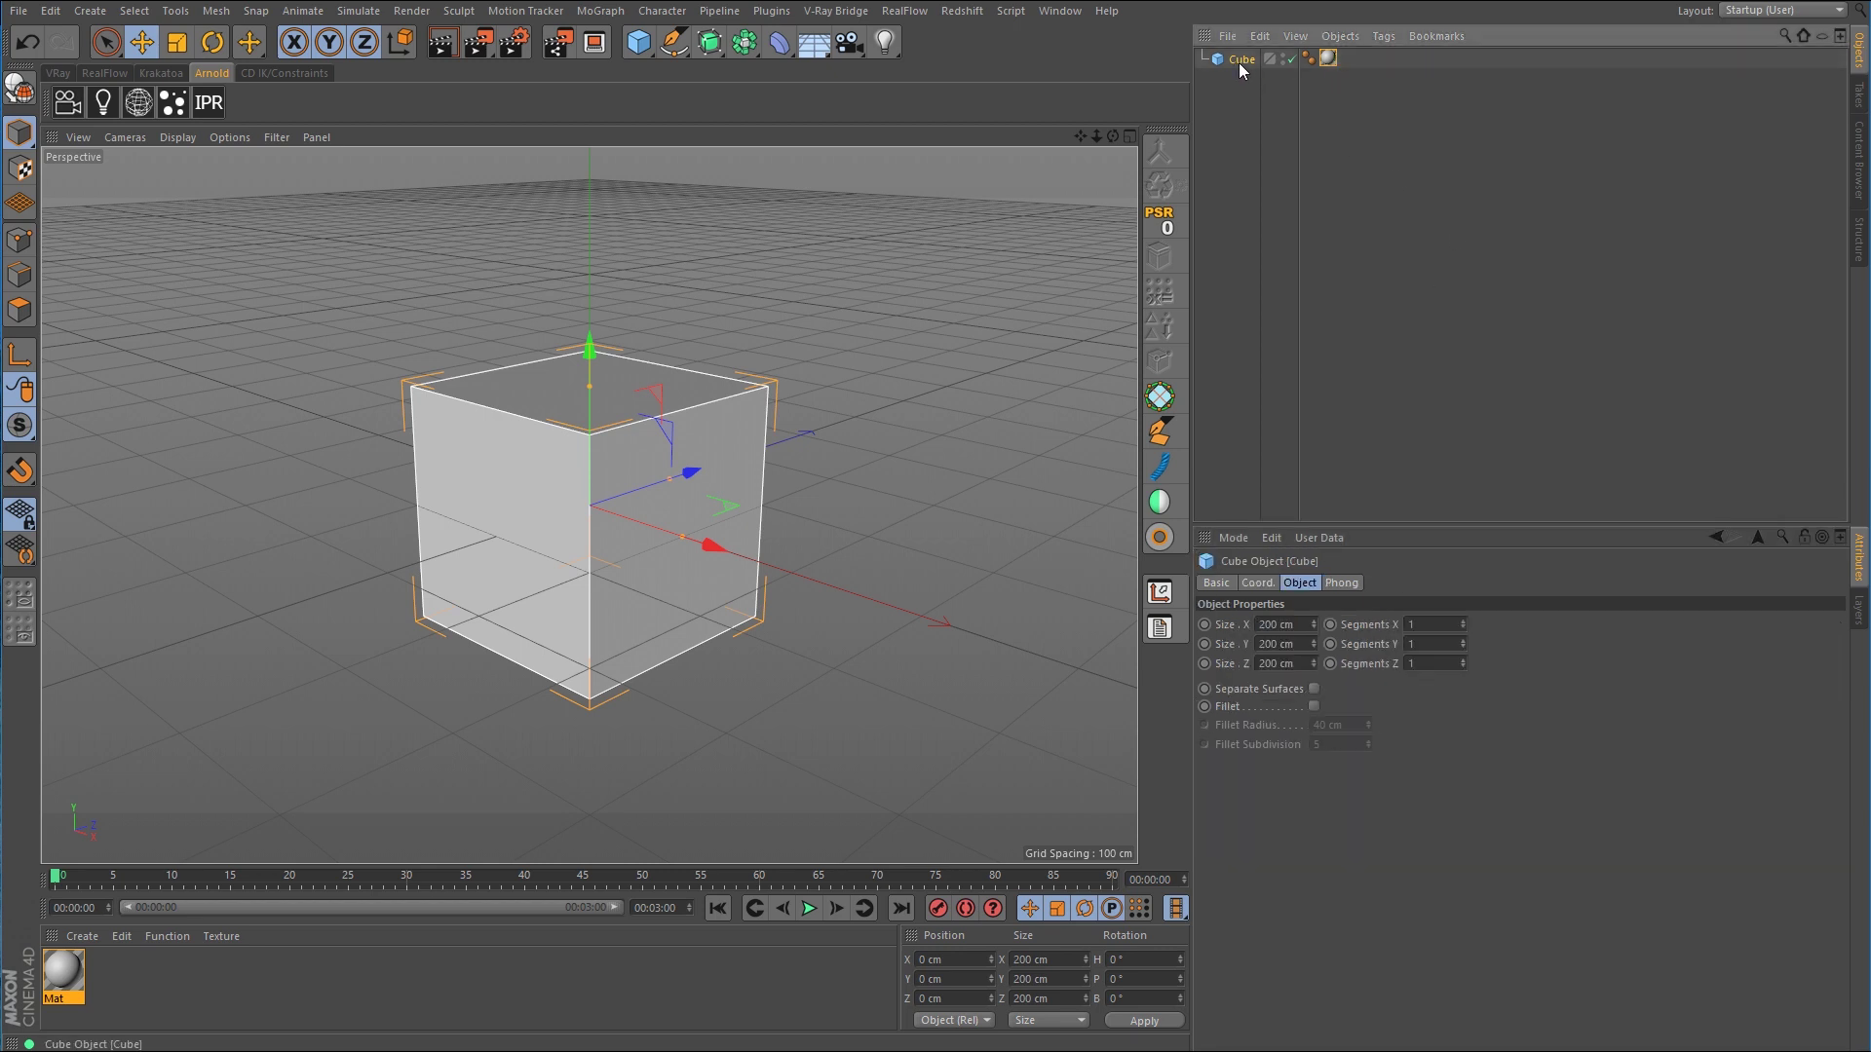
left_click(22, 169)
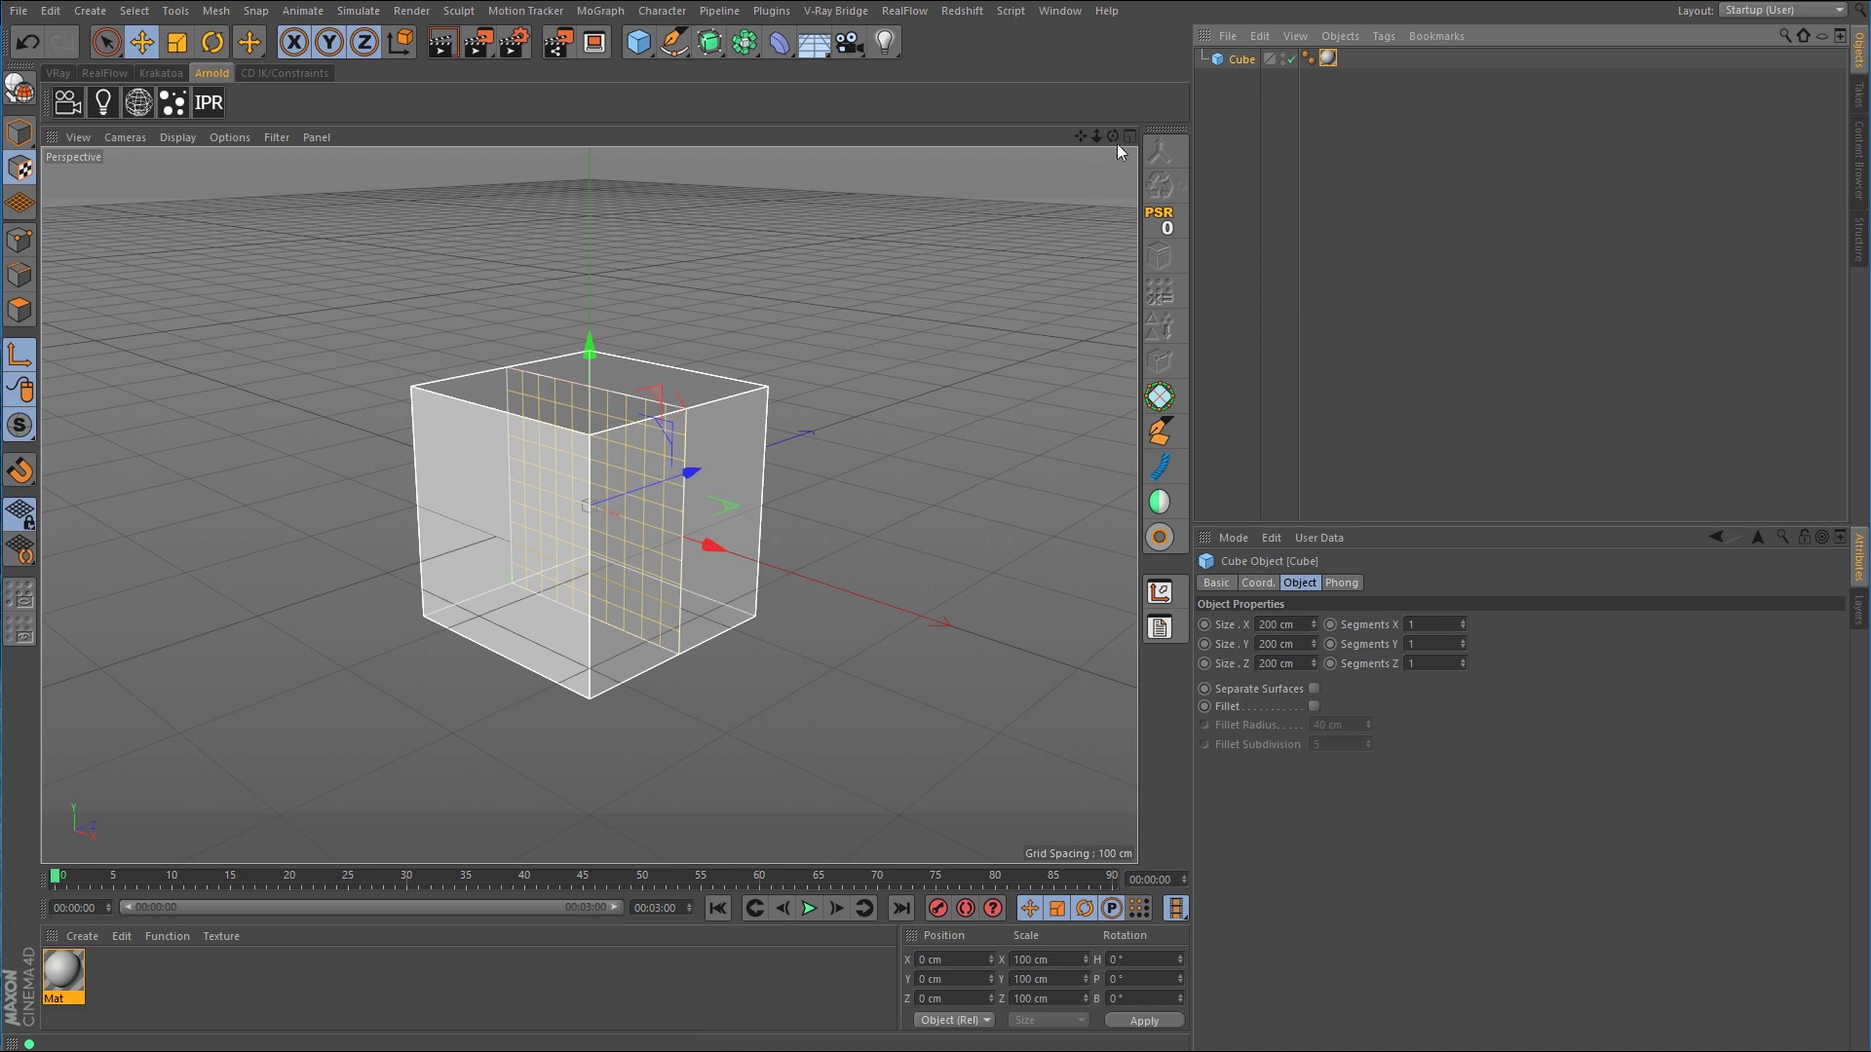
Step: Move the flat texture projection about 221 cm along the X axis so it sits beside the cube
left_click_drag(1114, 137, 1208, 93)
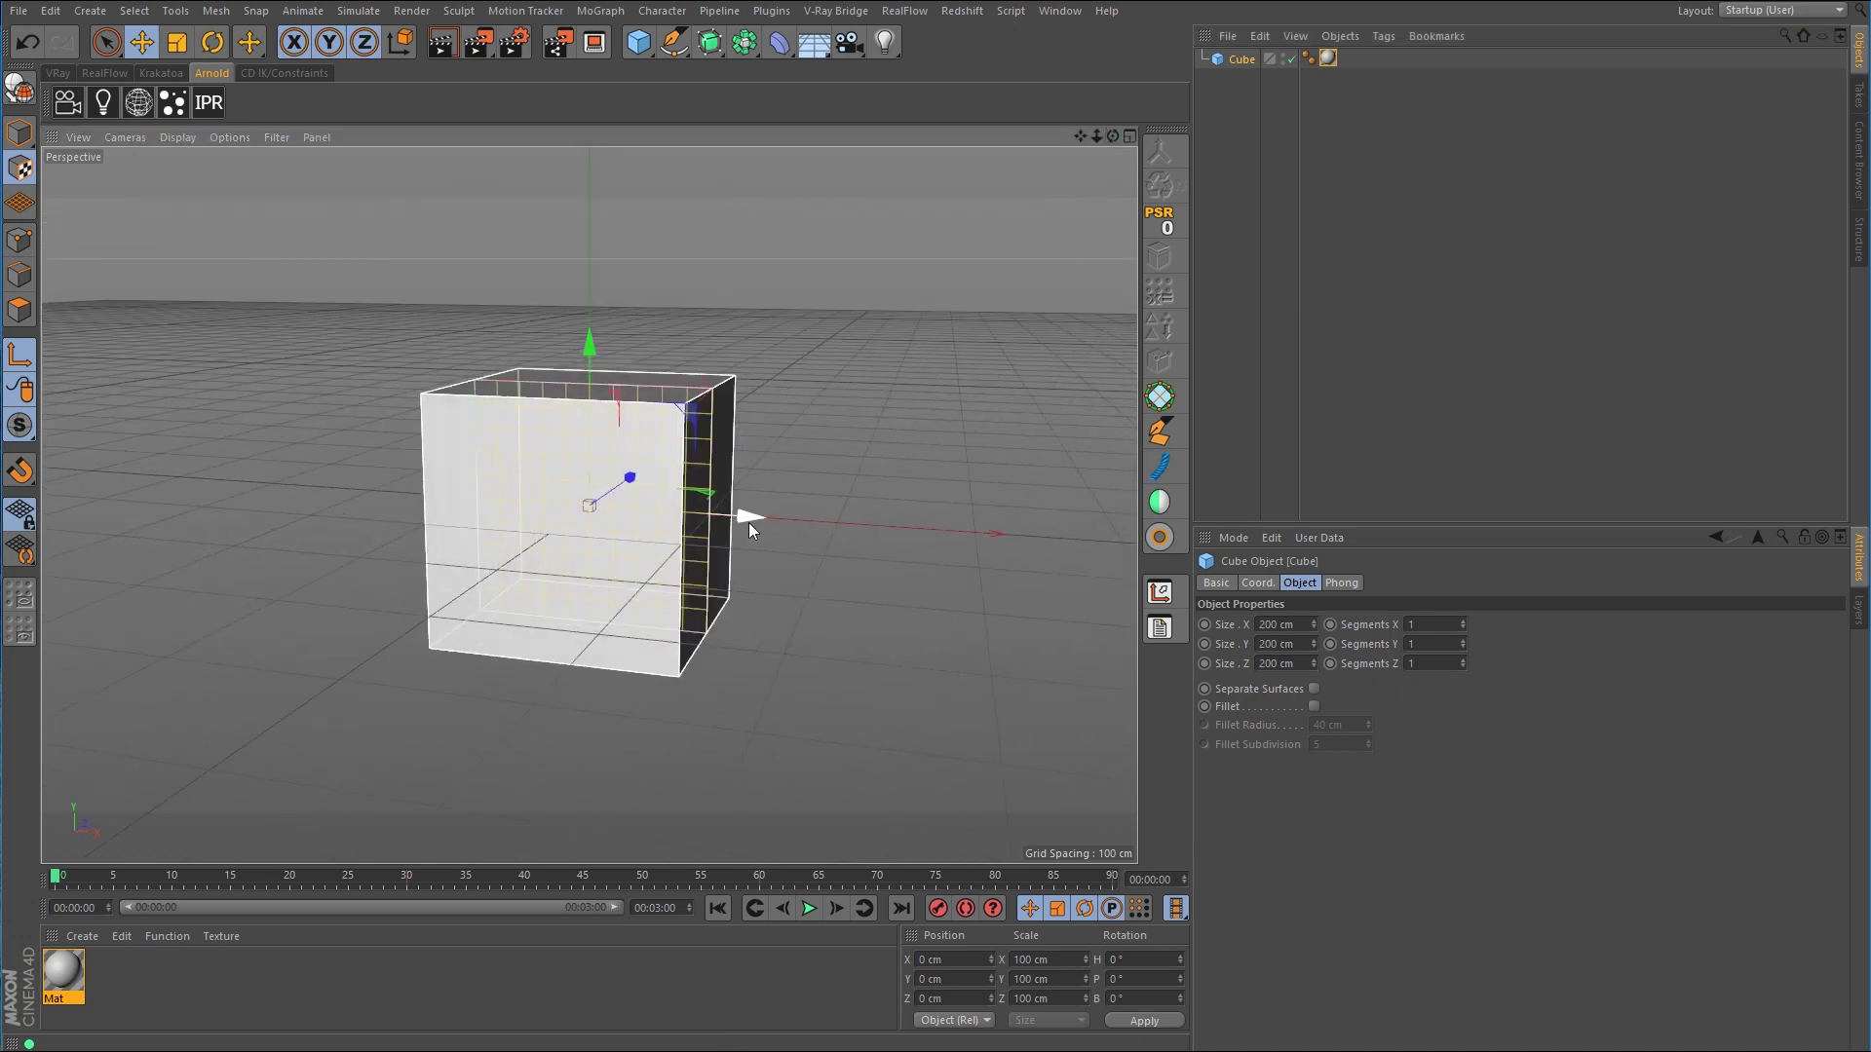
left_click_drag(748, 521, 1034, 578)
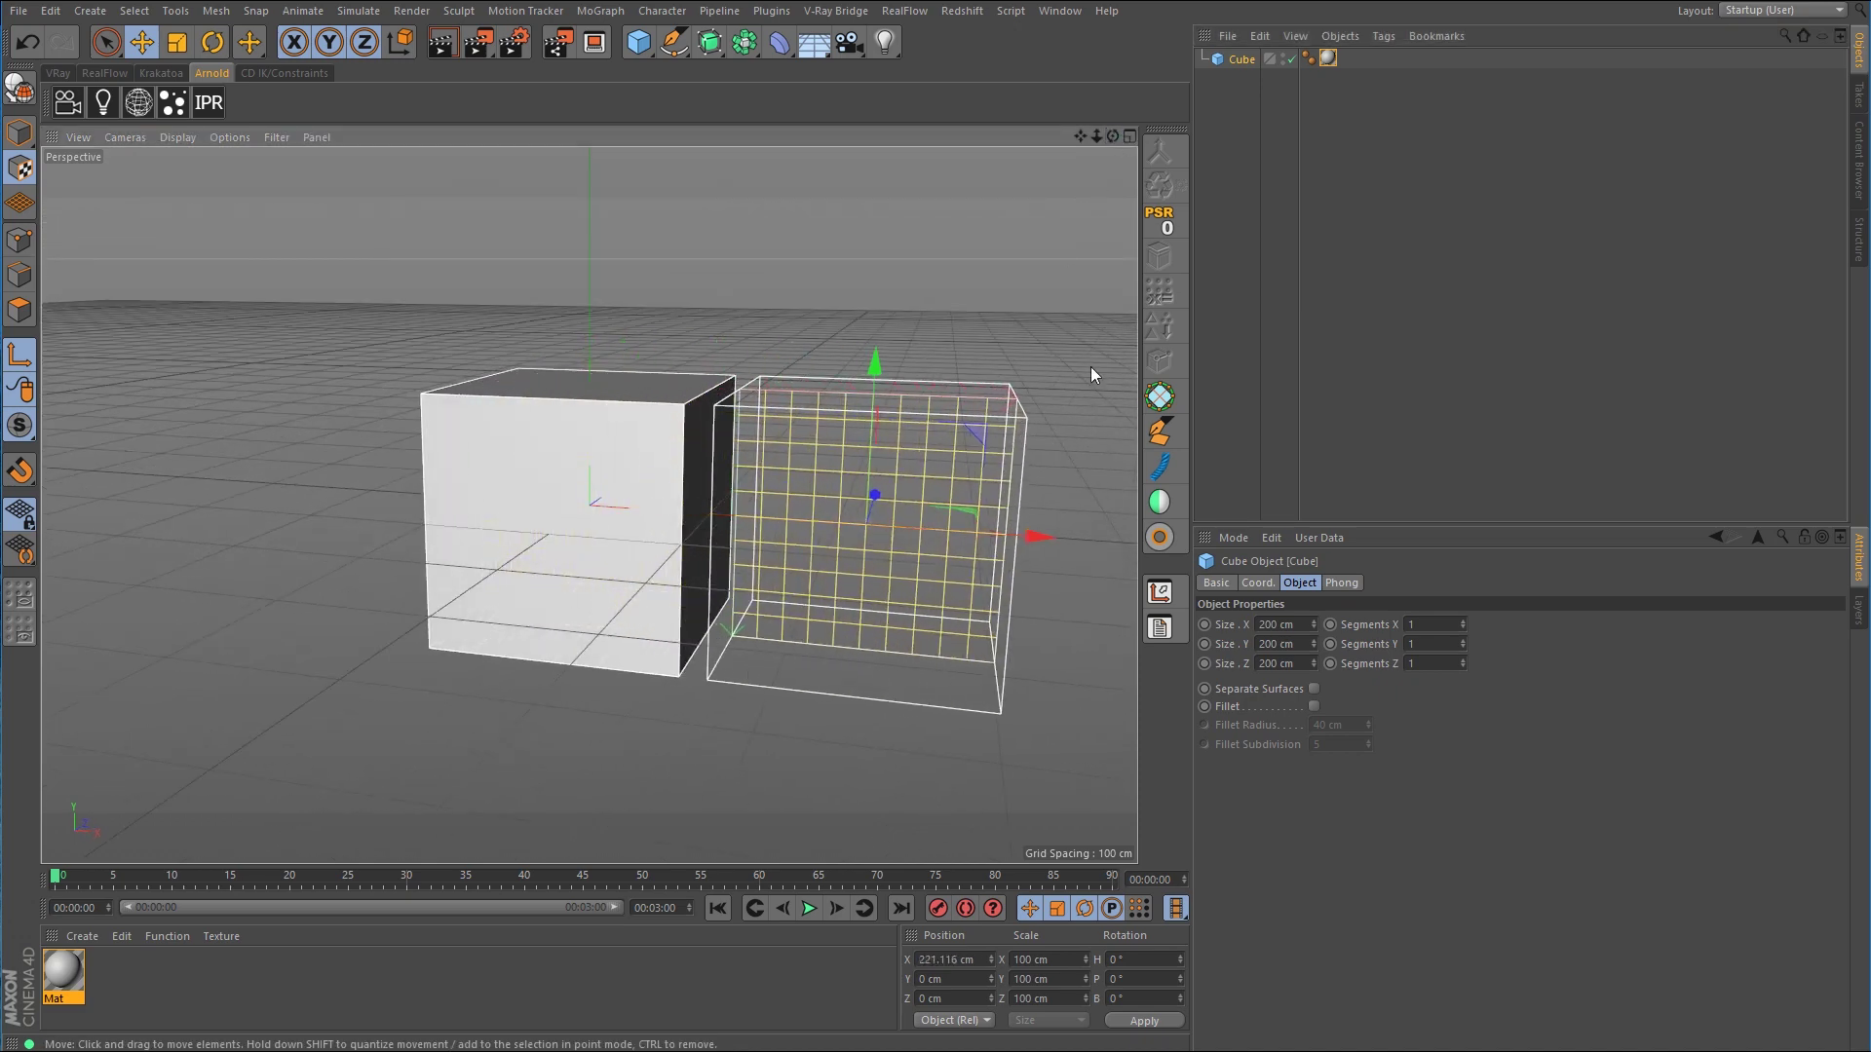
left_click_drag(1114, 136, 1130, 82)
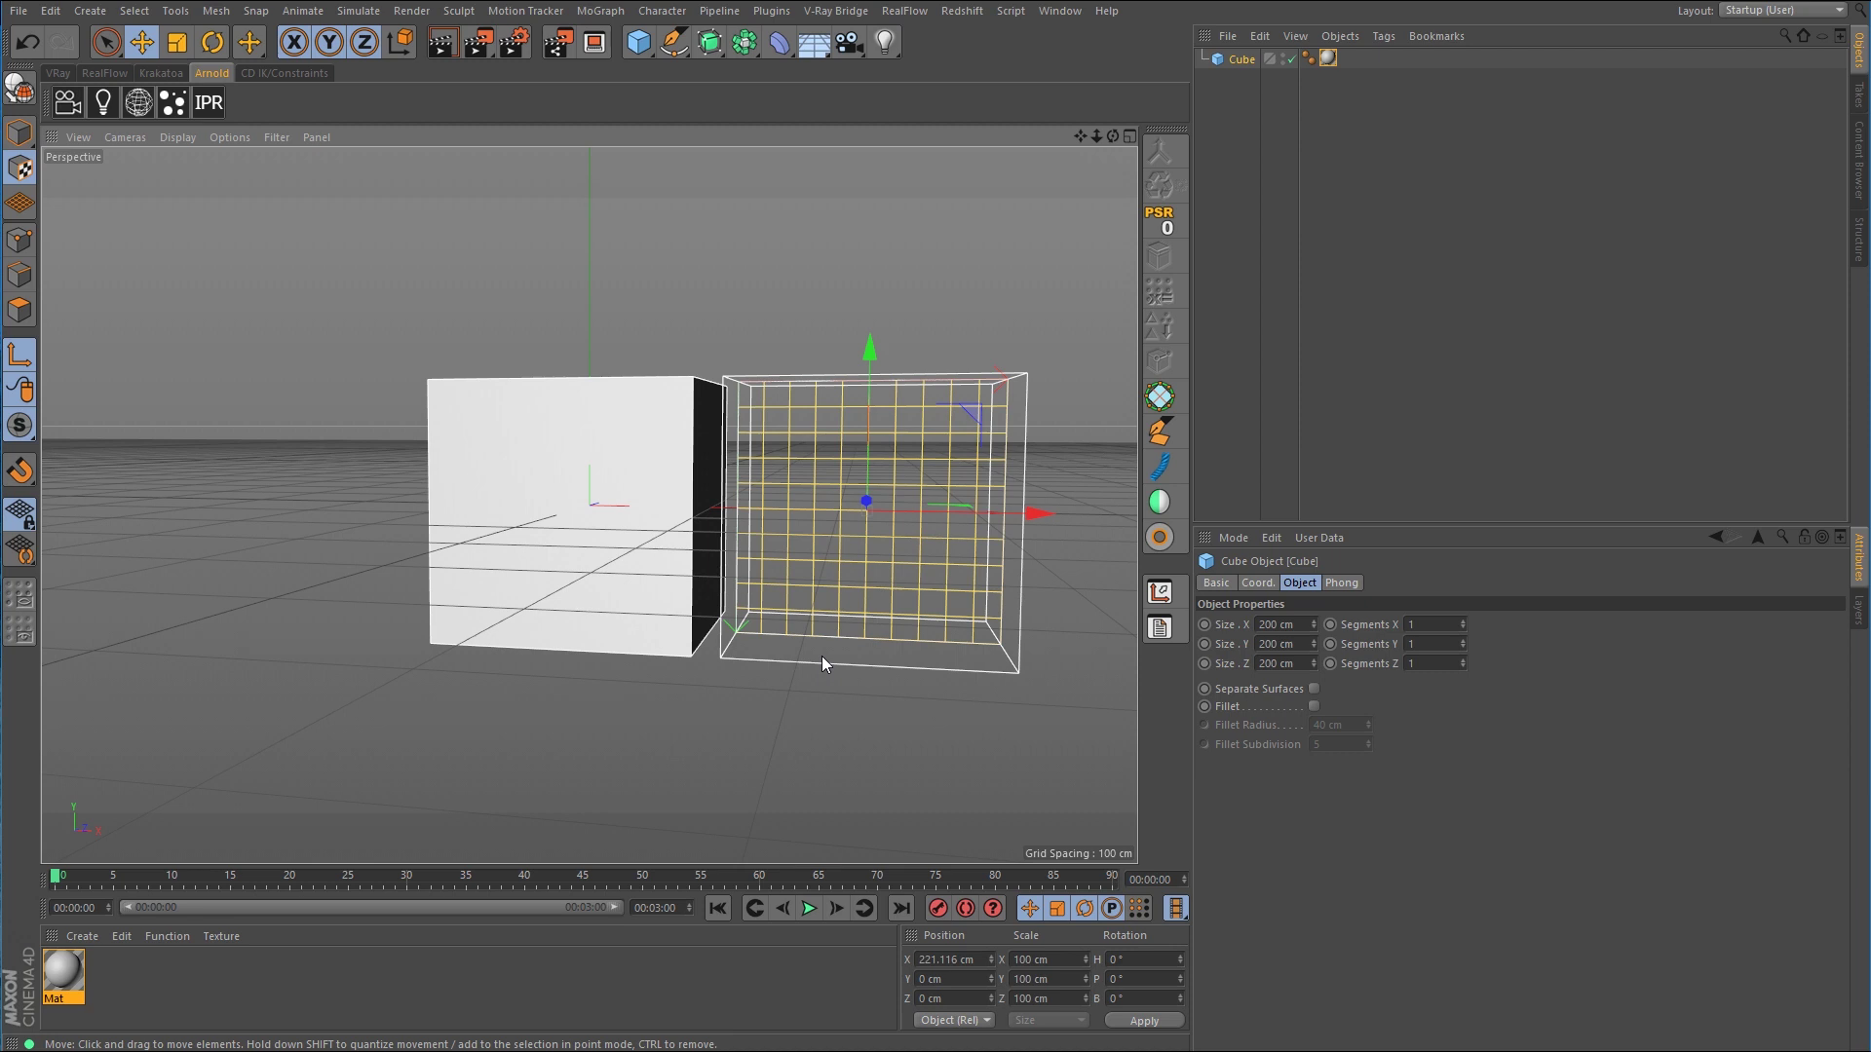
Step: Scale the texture projection to about 135 cm in Y and about 119 cm in X
left_click(176, 42)
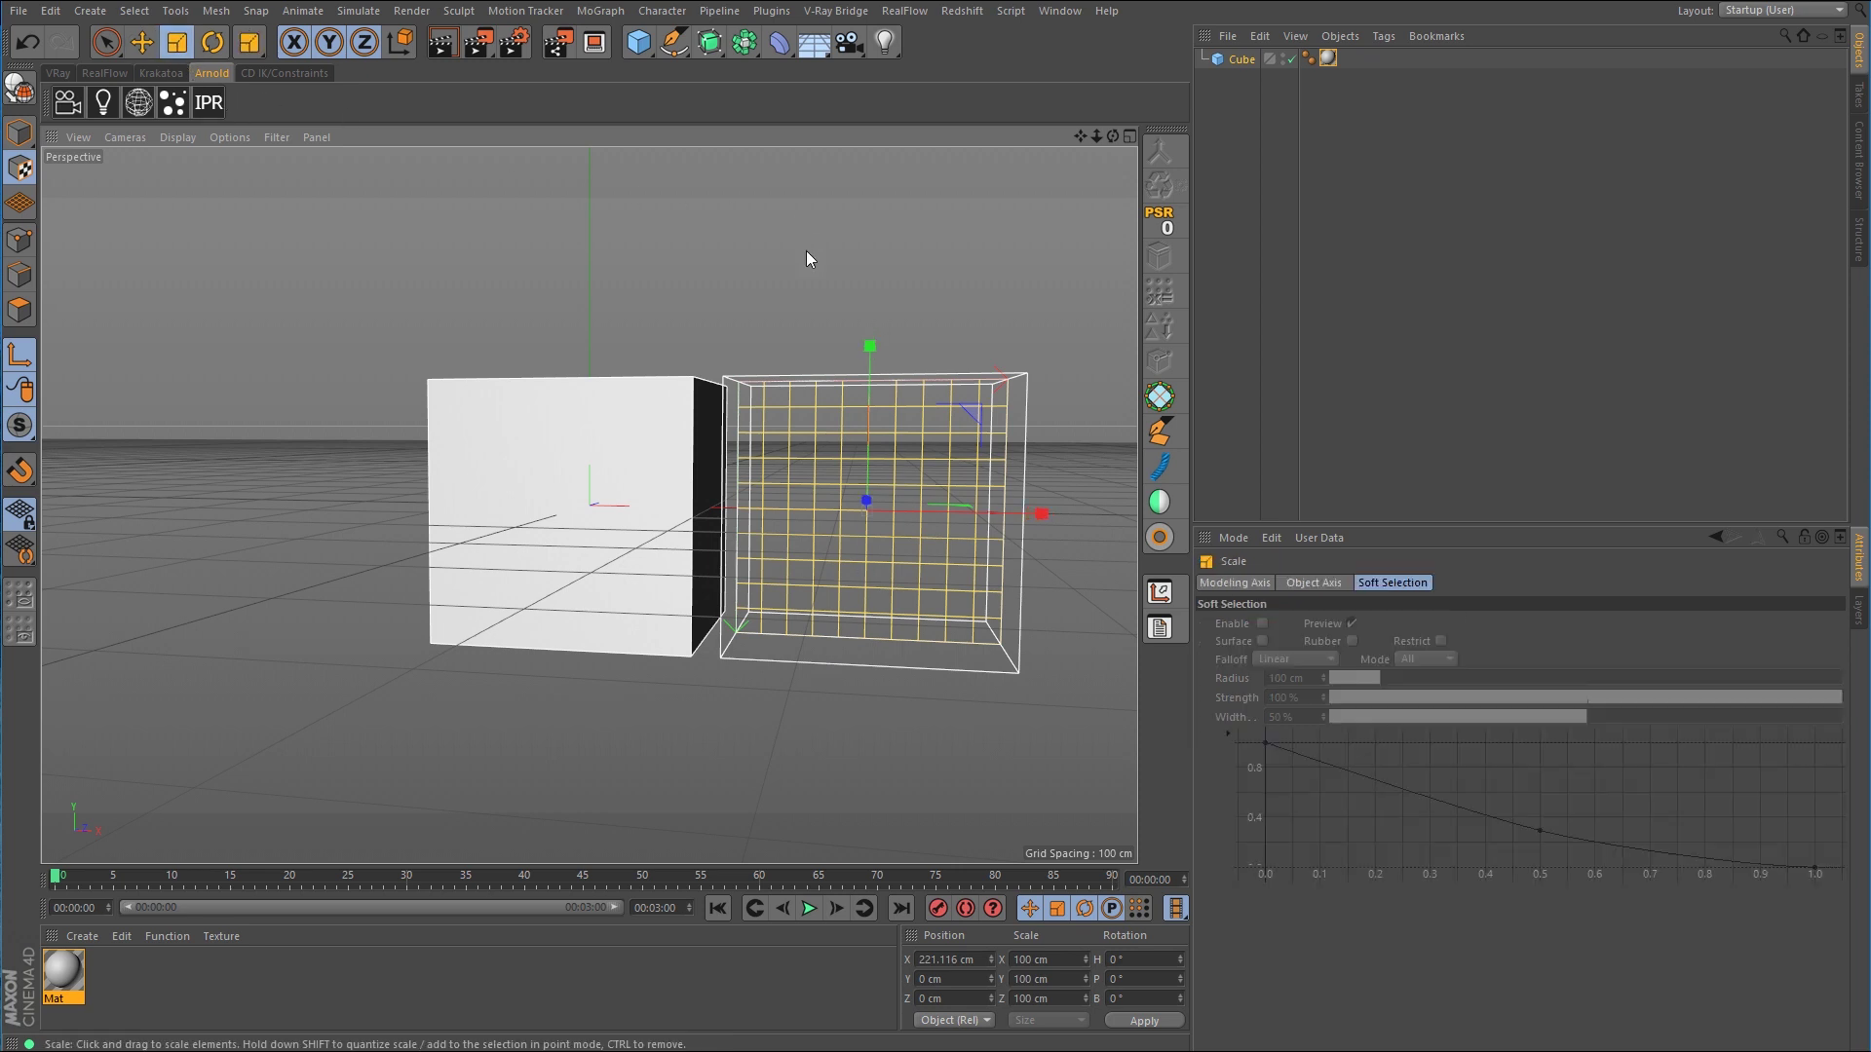
left_click_drag(871, 342, 871, 282)
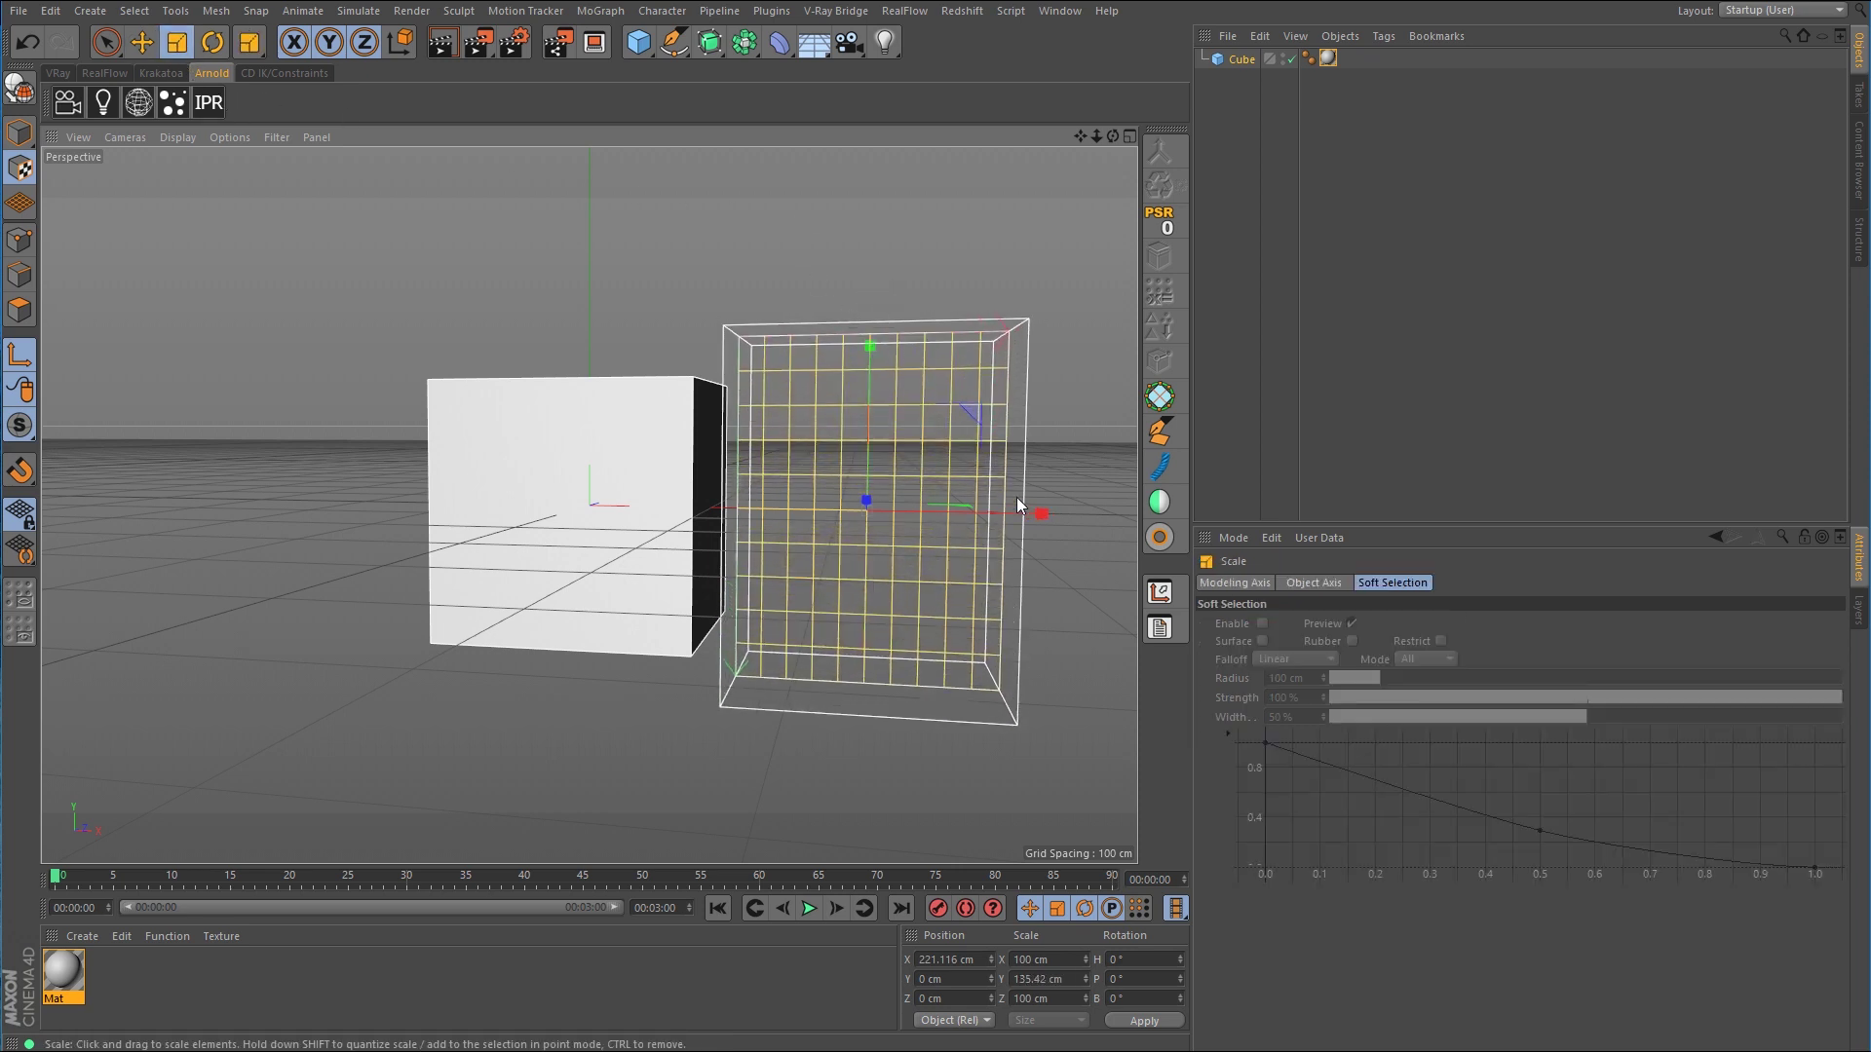
mouse_move(1041, 514)
left_mouse_down()
mouse_move(1208, 517)
mouse_move(963, 518)
mouse_move(1076, 525)
left_mouse_up()
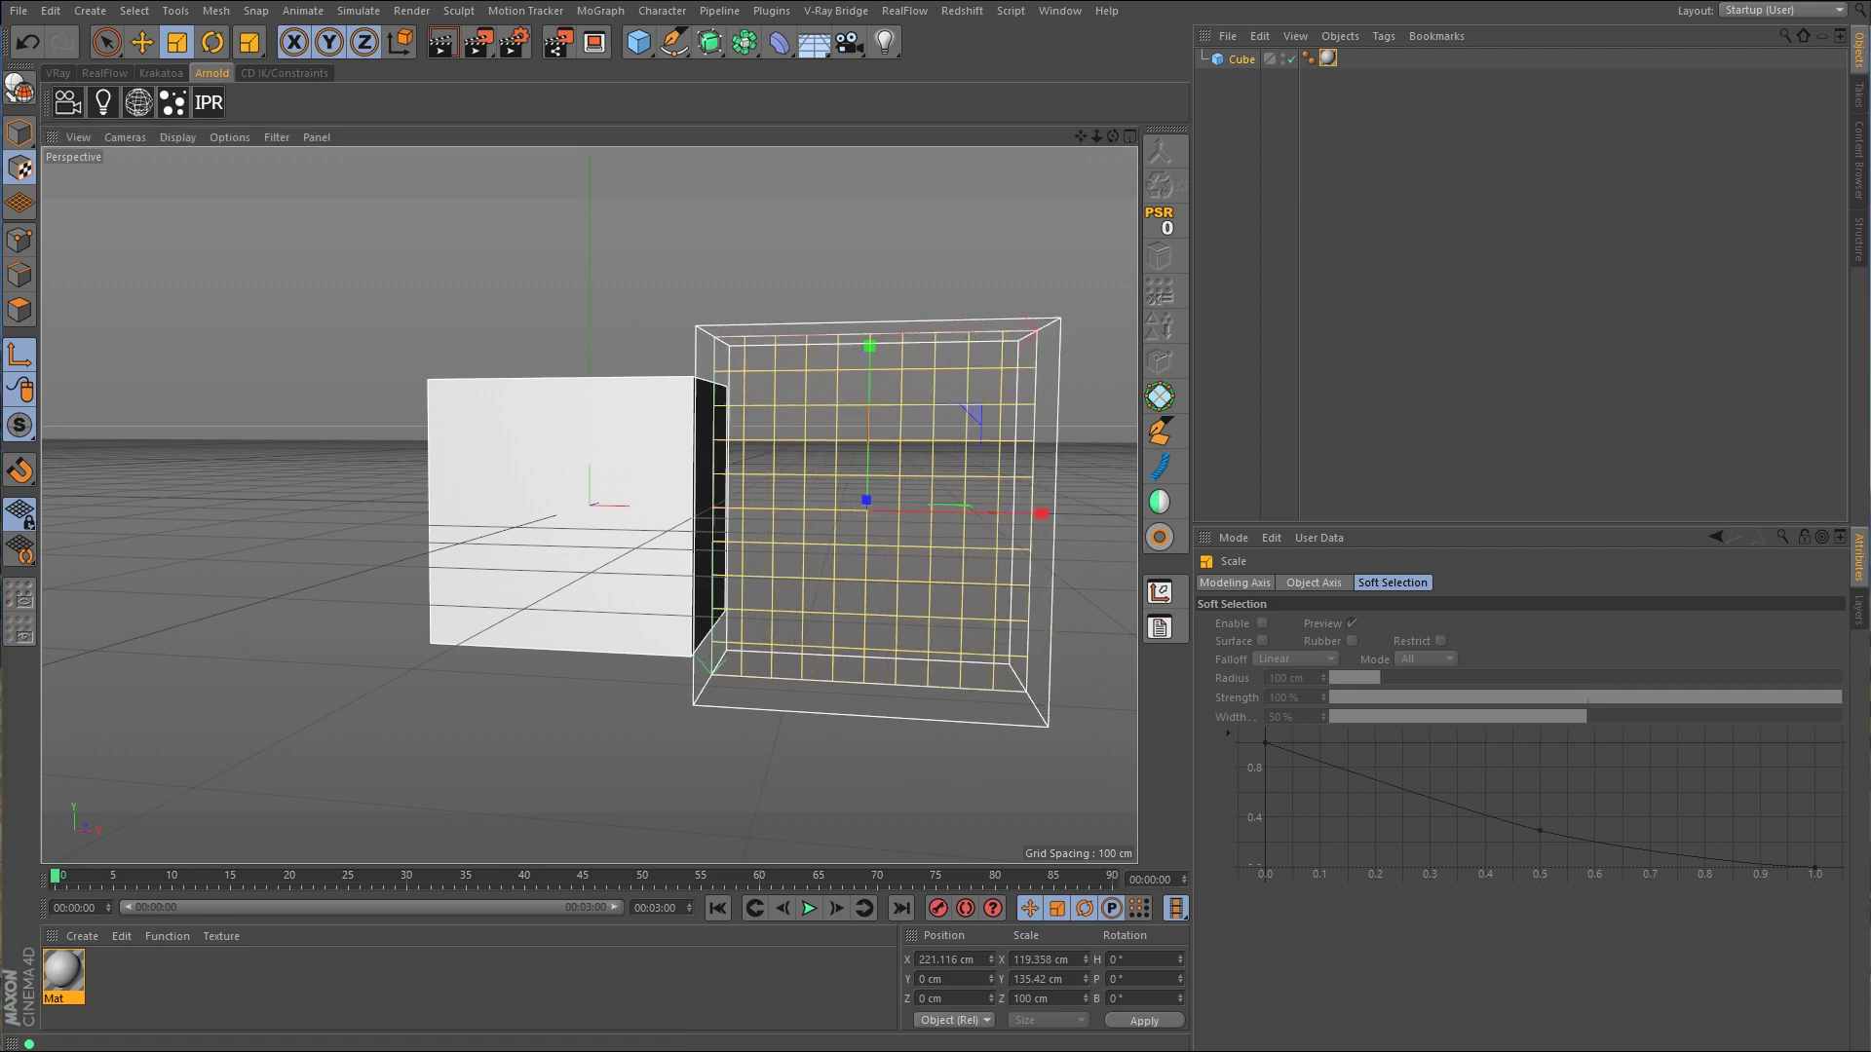
Step: Switch back to the Arnold cube scene and open the black standard_surface material's shader network
left_click(1174, 629)
left_click(1225, 650)
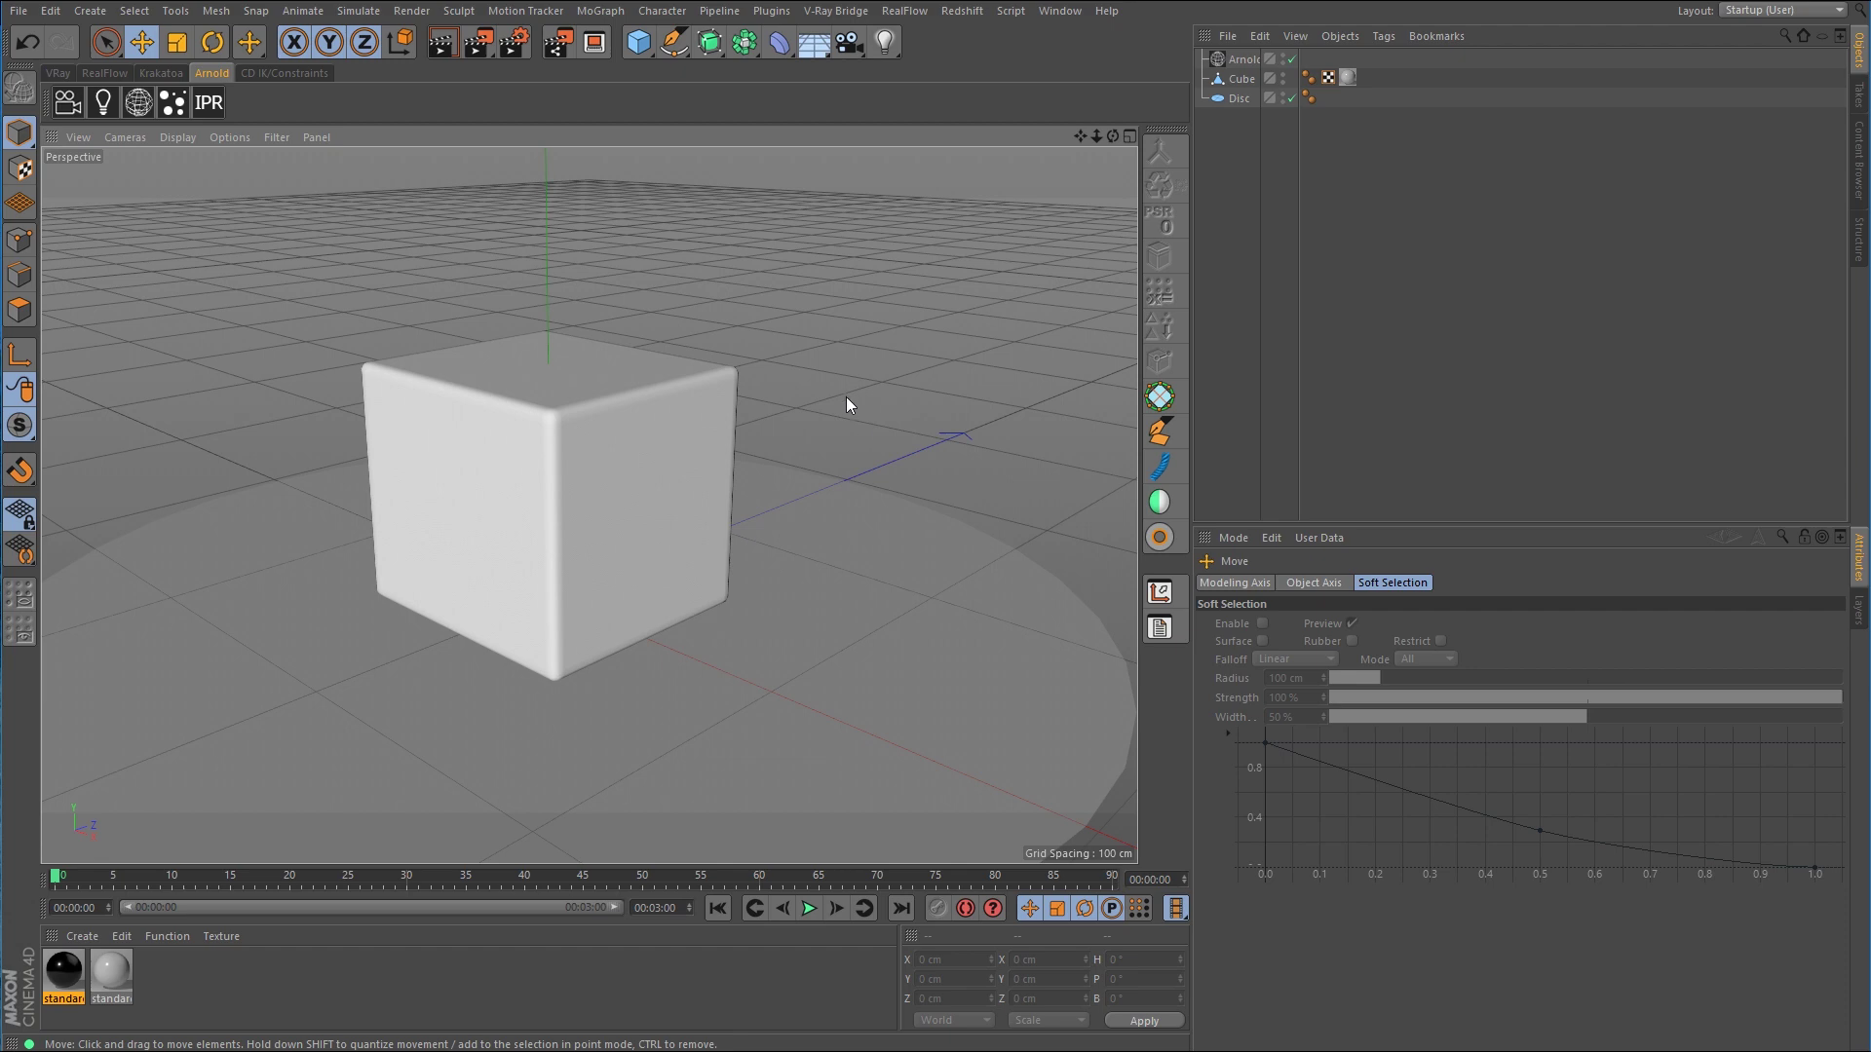
double_click(70, 967)
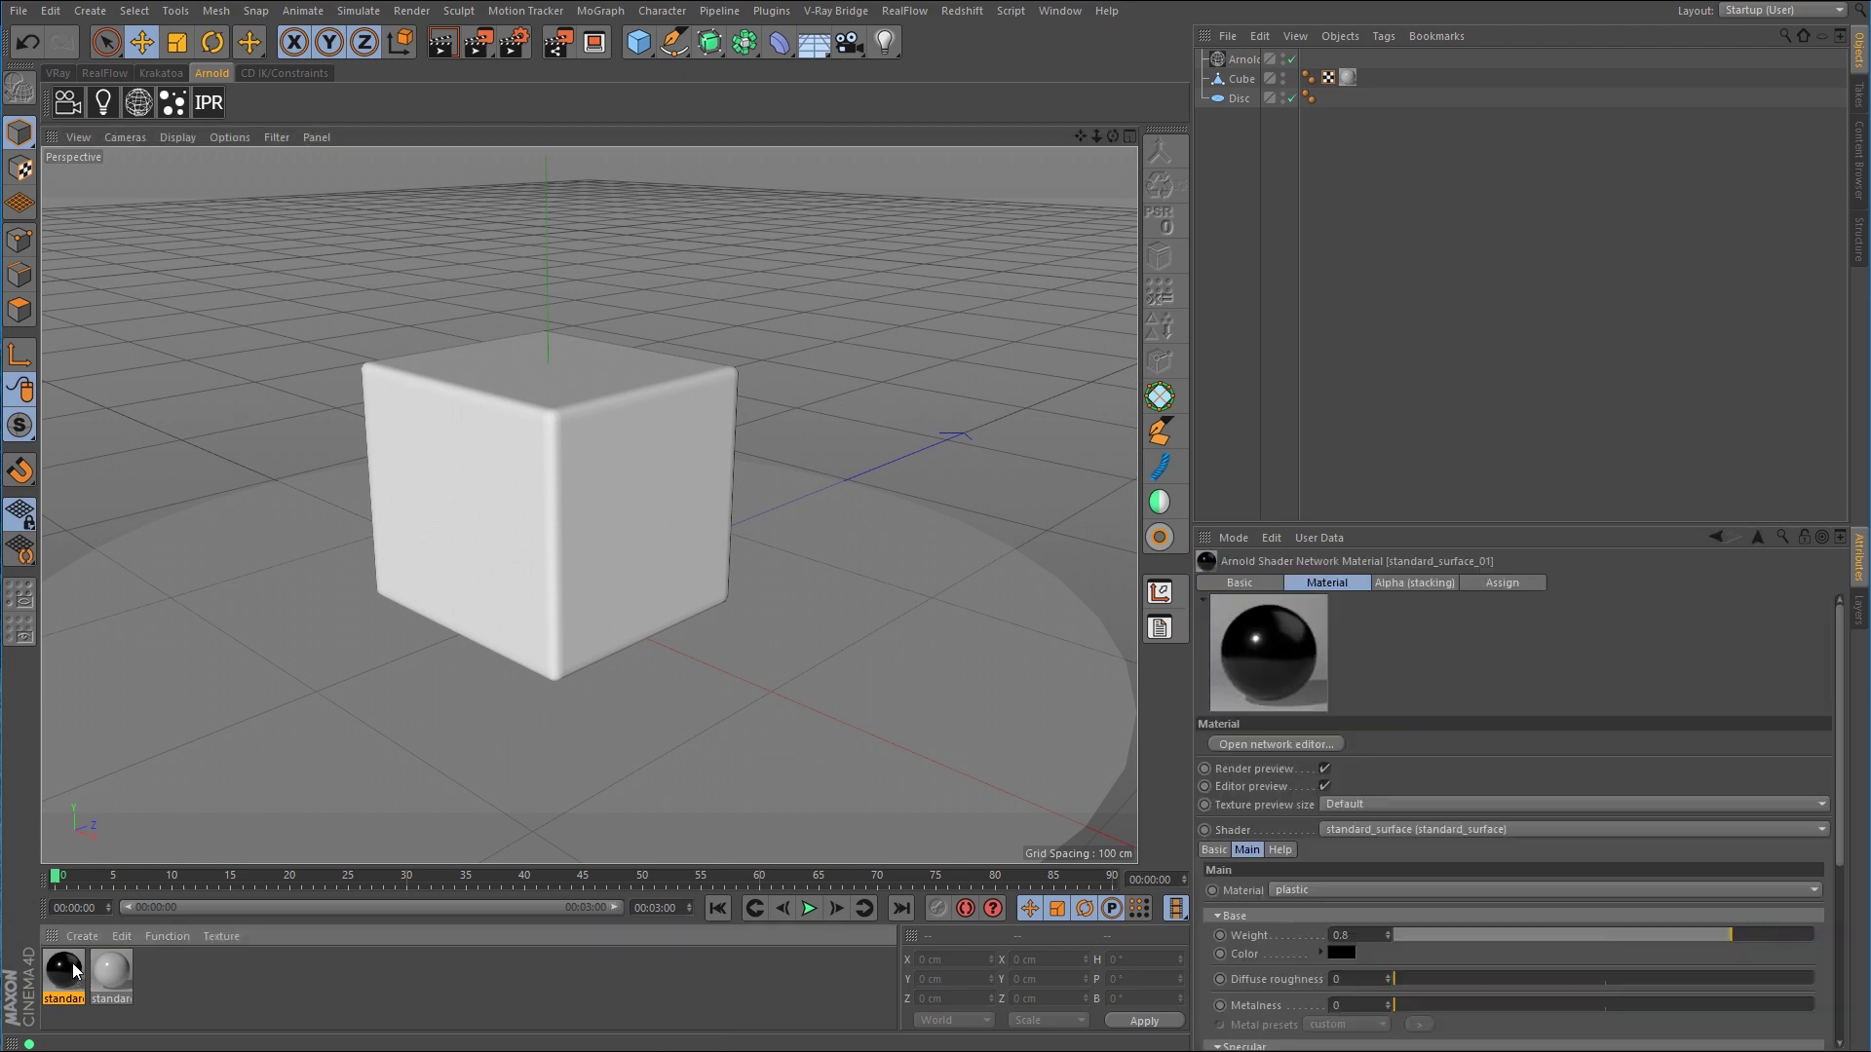
left_click(516, 168)
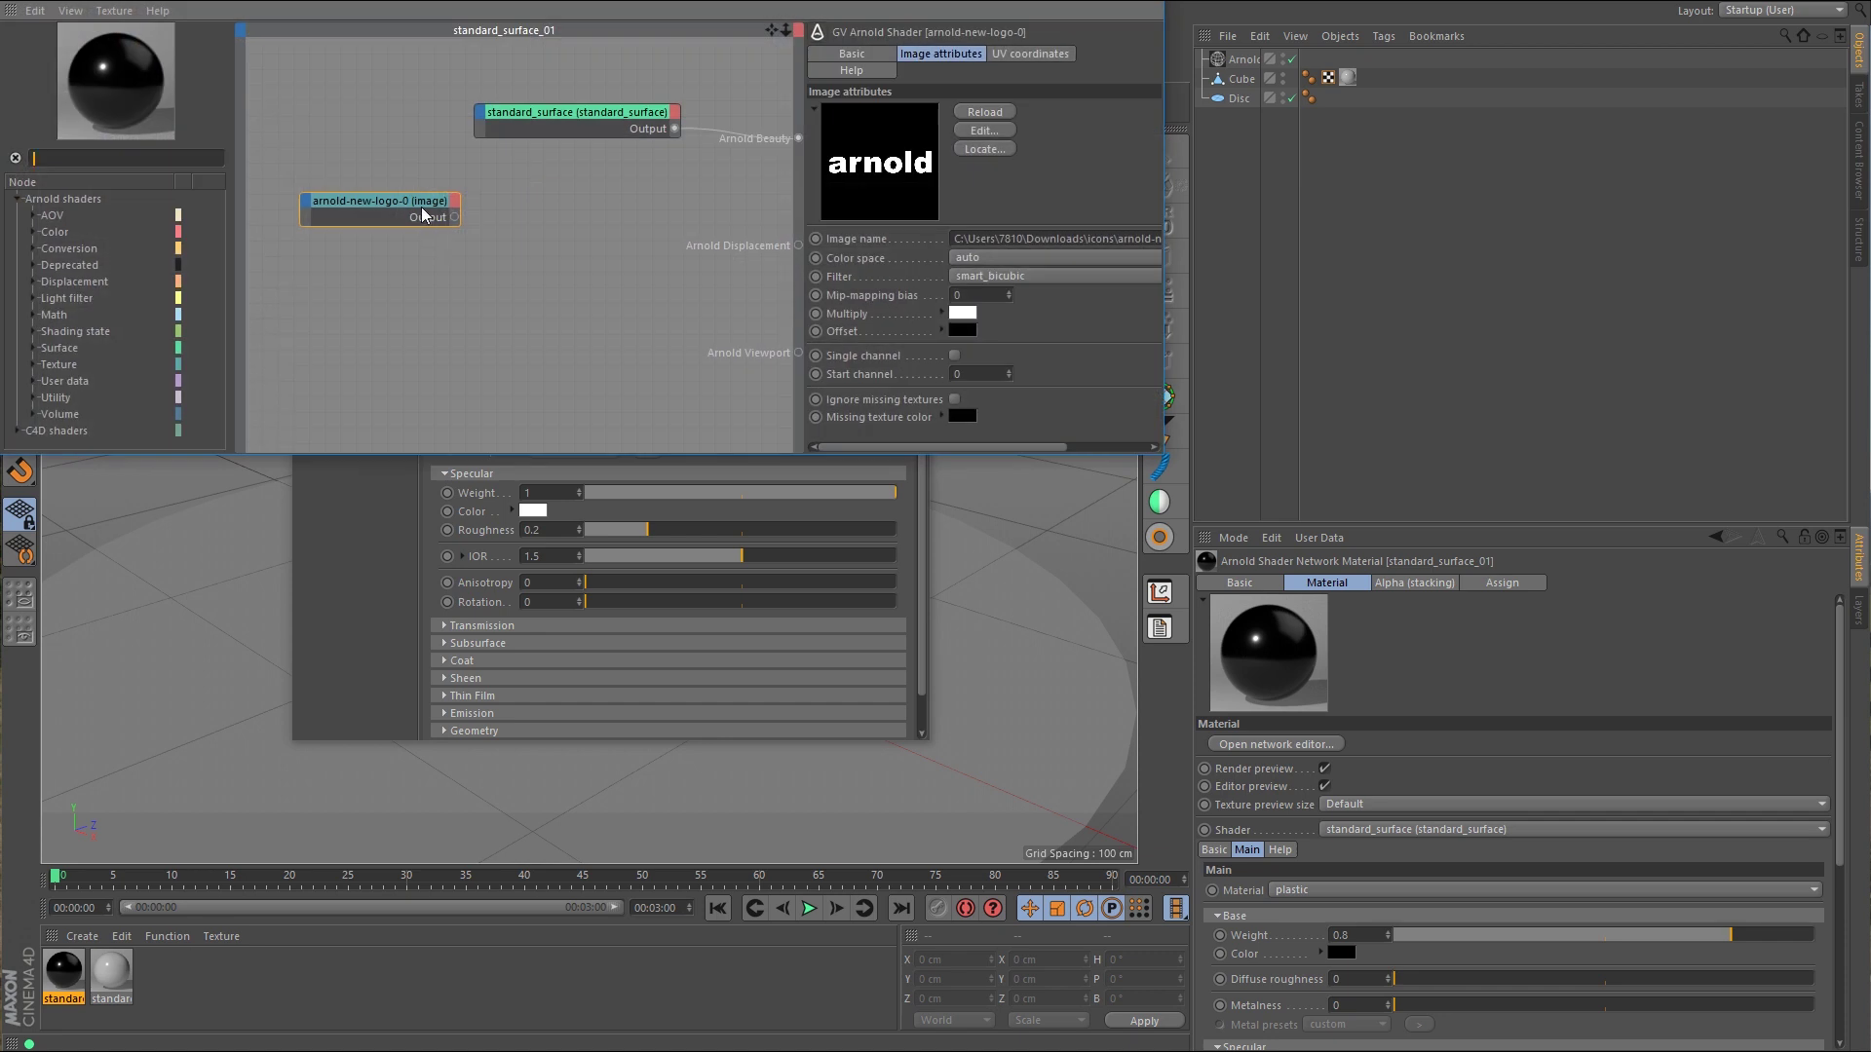
Step: Connect the arnold-new-logo-0 image output to the standard_surface shader's Geometry Cutout opacity and close the material editors
left_click_drag(421, 202, 408, 195)
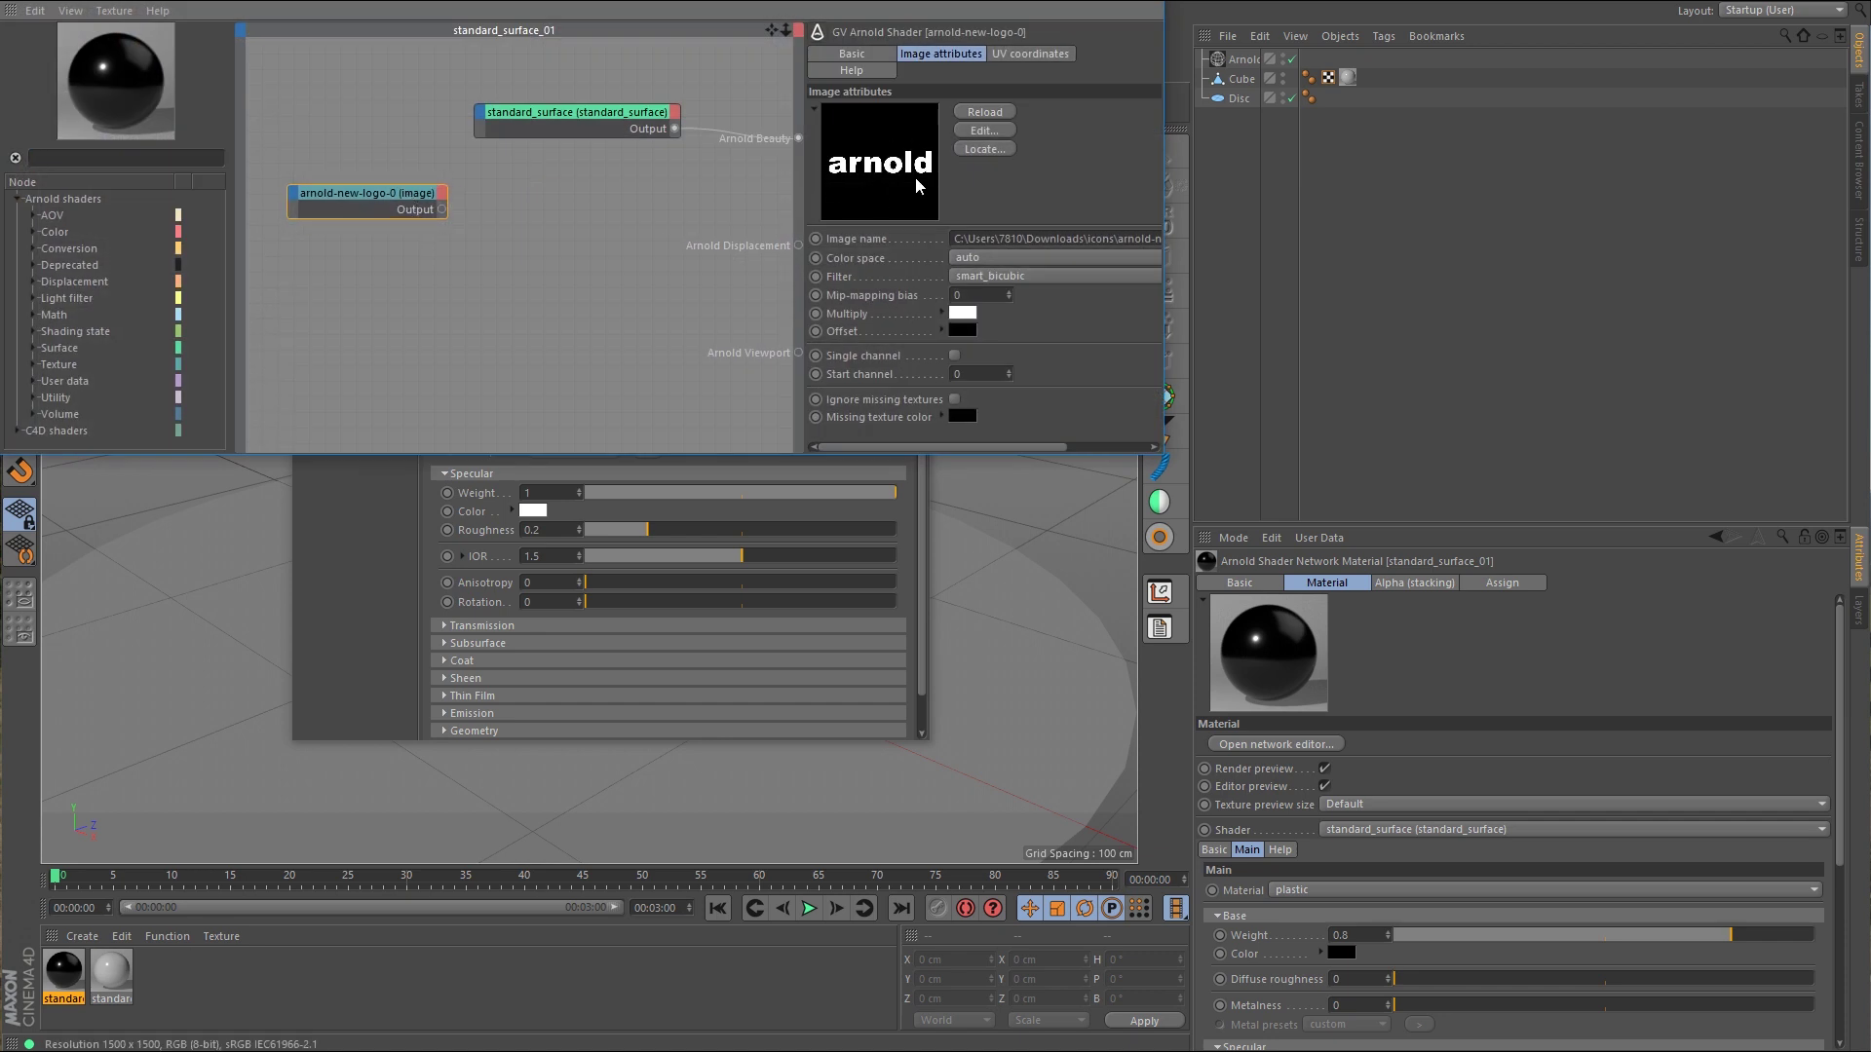
left_click_drag(441, 209, 483, 124)
mouse_move(499, 129)
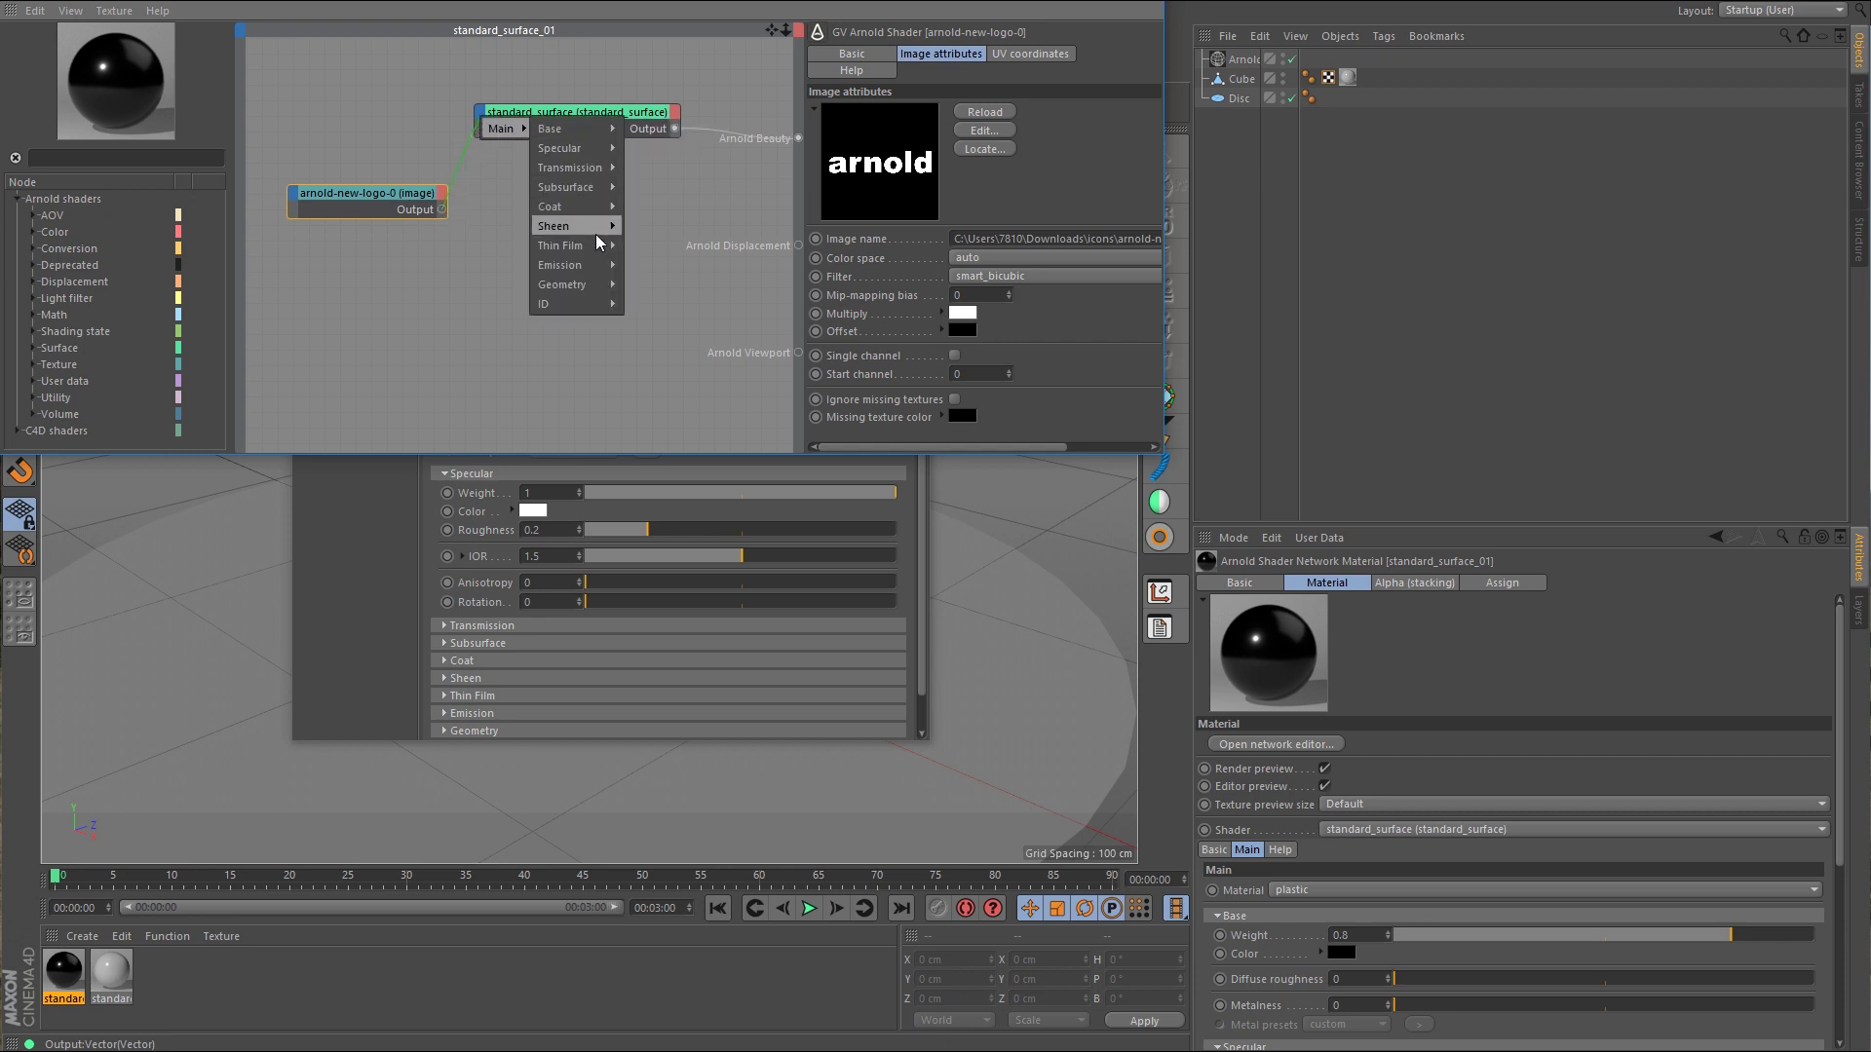
mouse_move(584, 289)
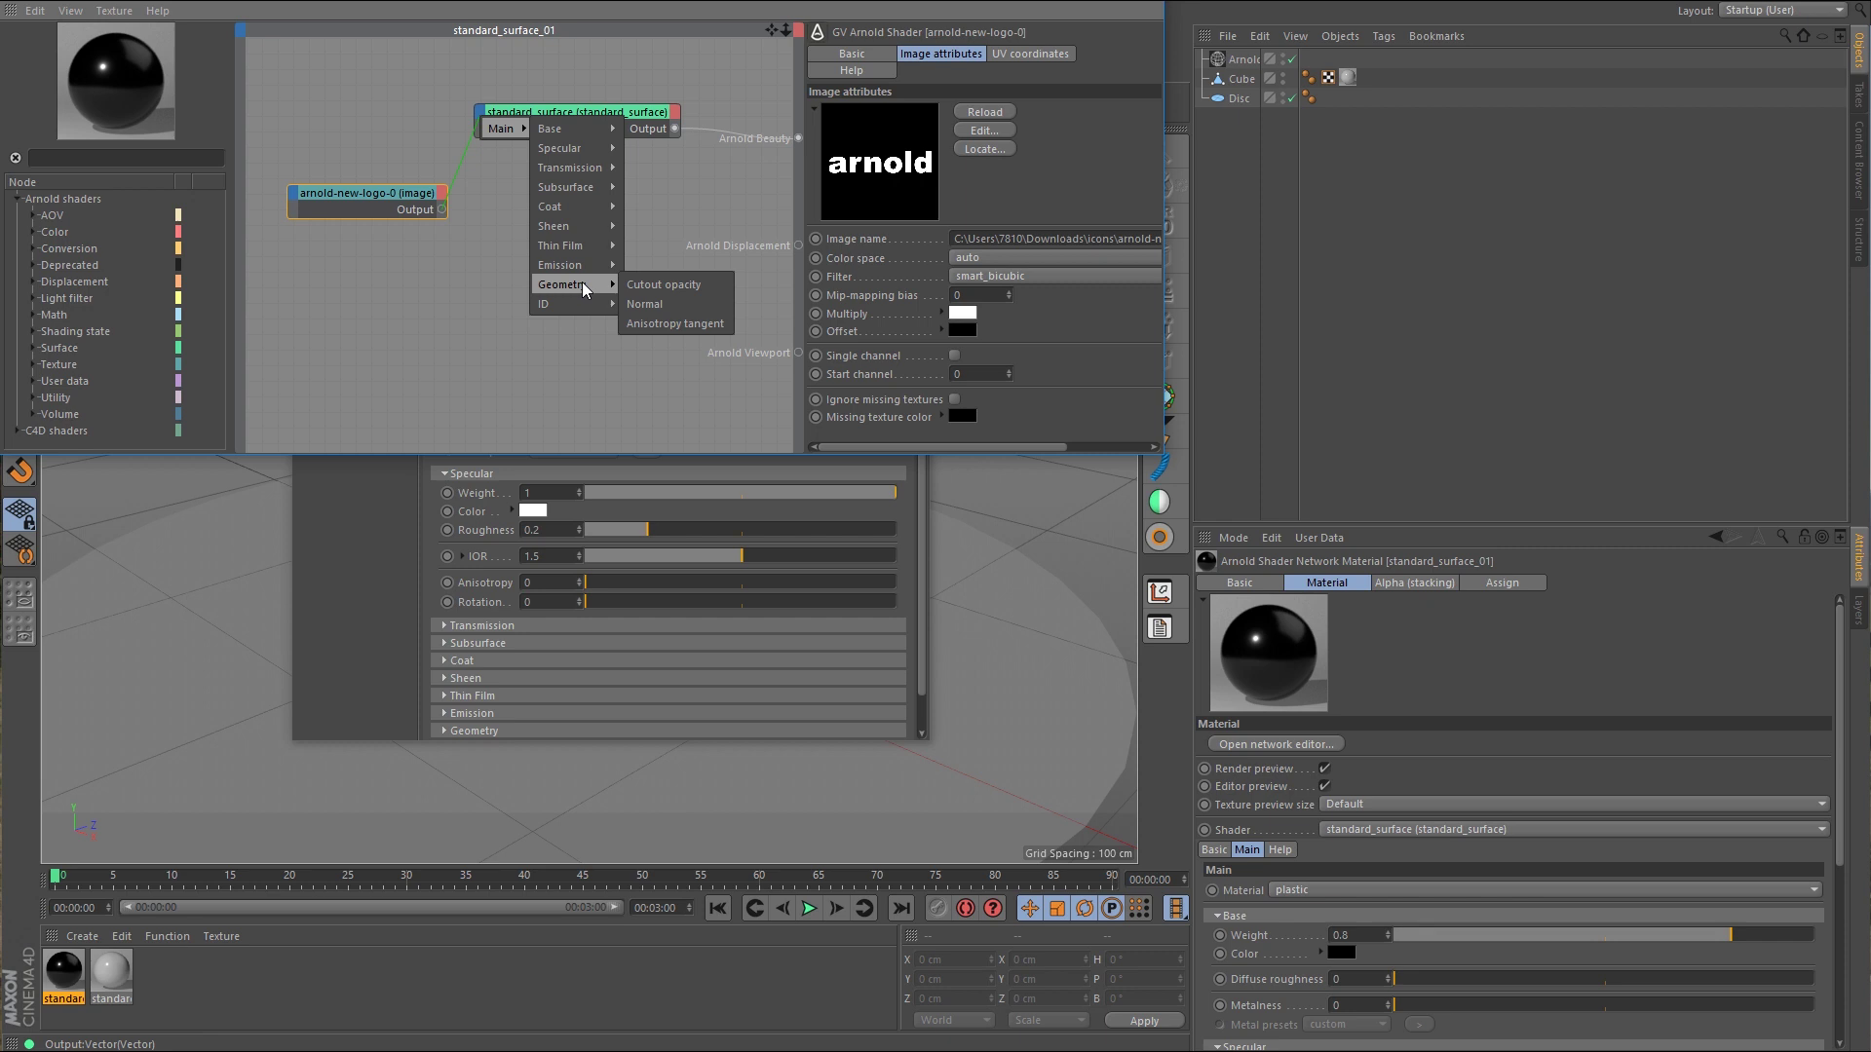
left_click(680, 284)
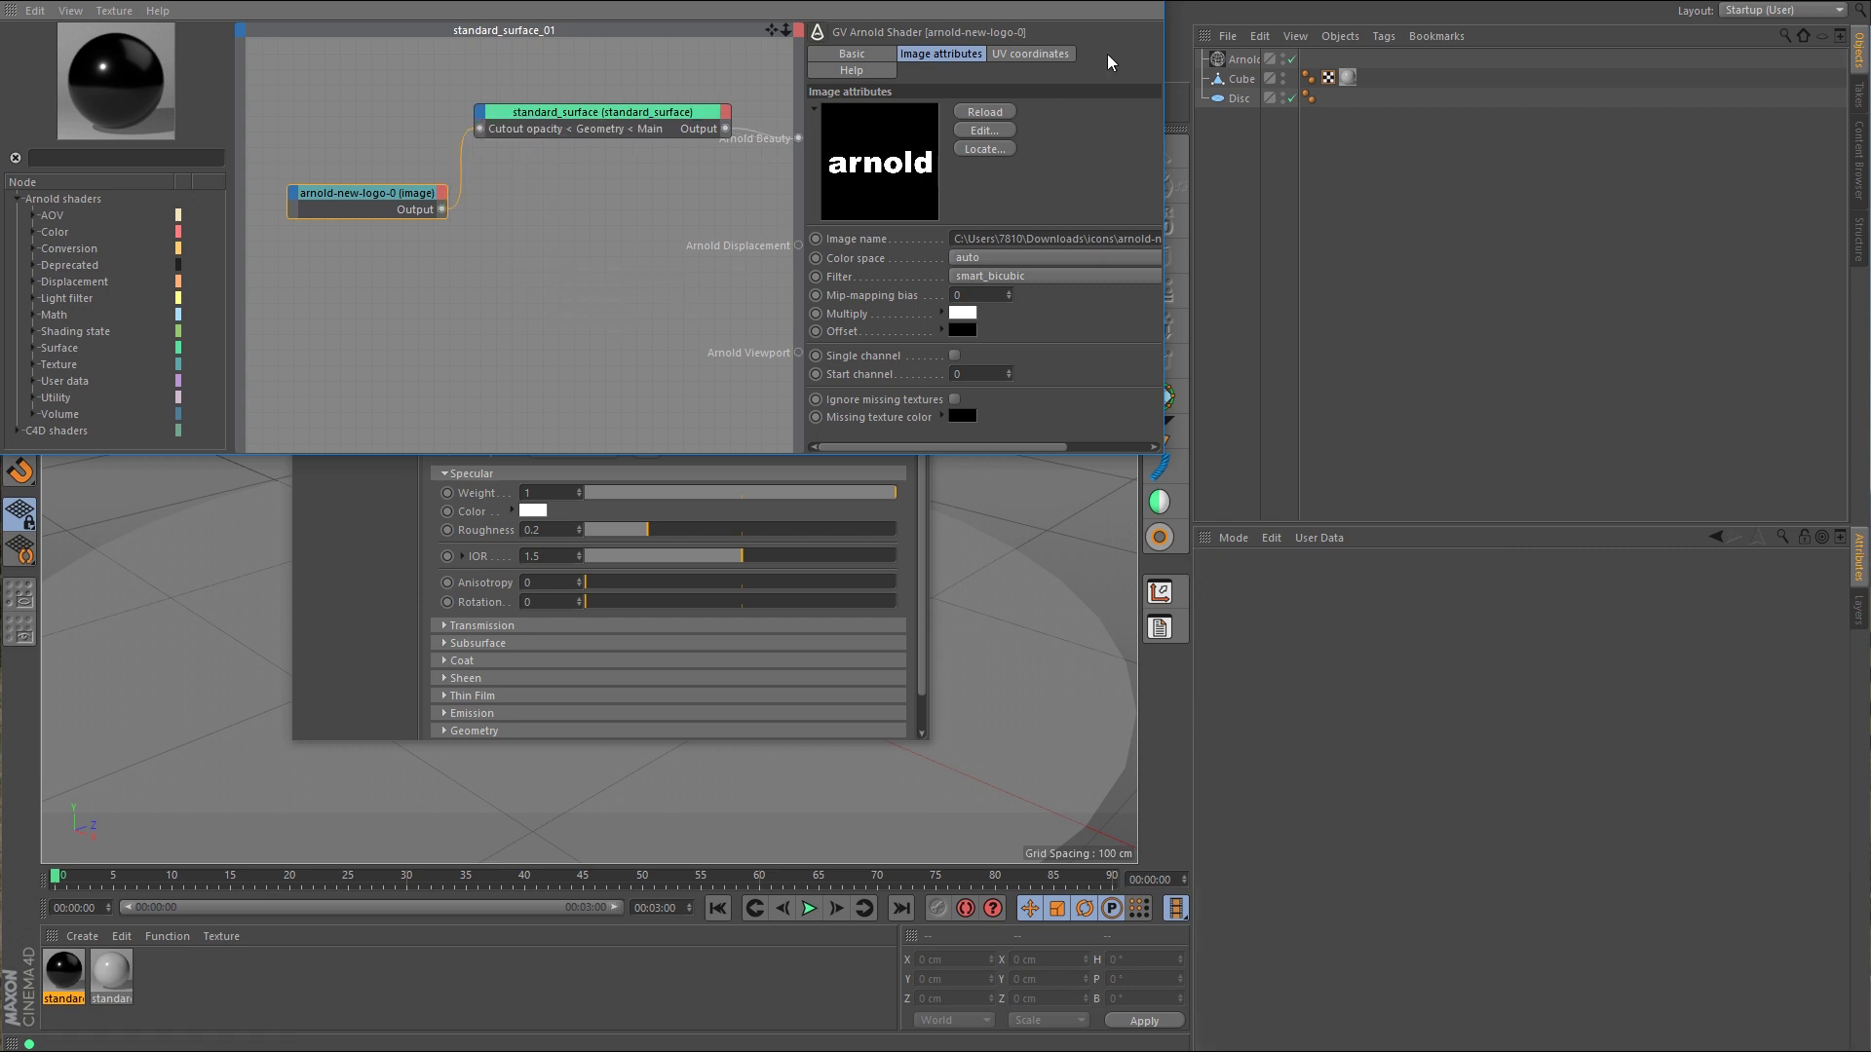
left_click(1140, 1)
left_click(914, 107)
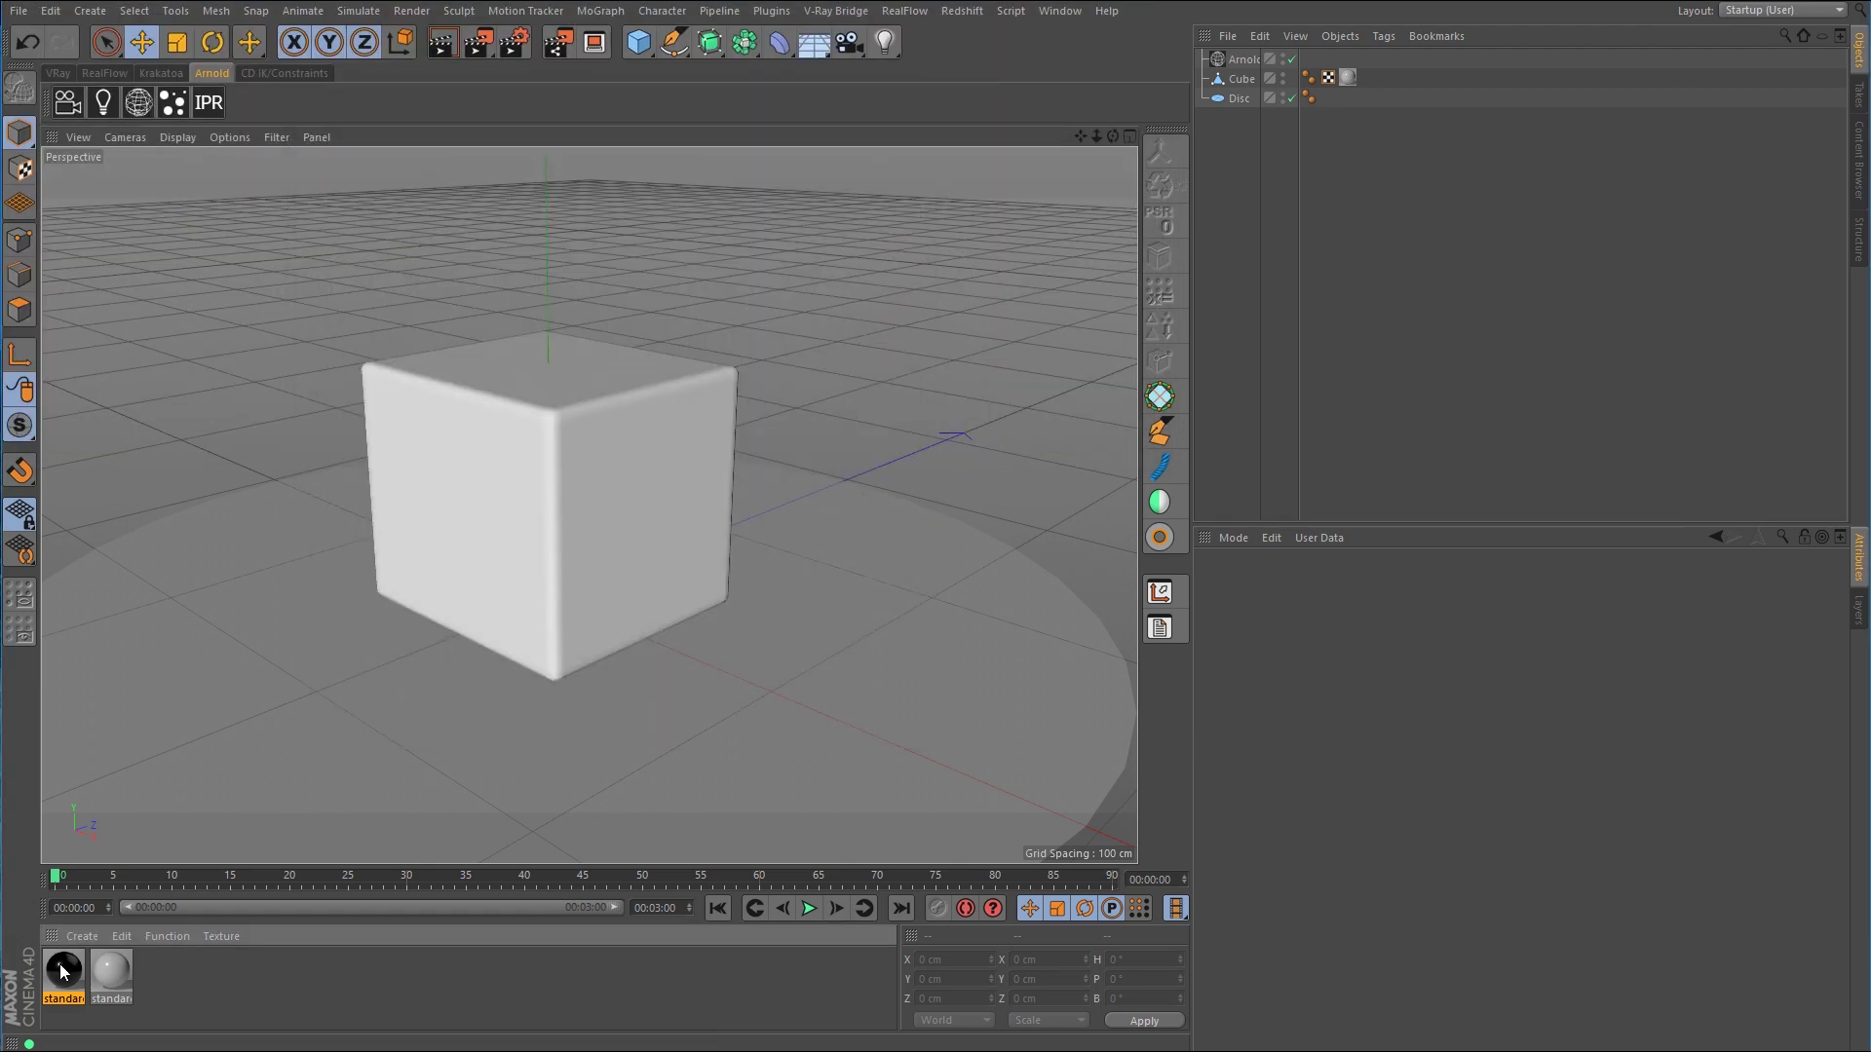
Step: Assign the standard_surface_01 material to the Cube and start an IPR render in a compact, repositioned window
left_click_drag(61, 970, 1251, 80)
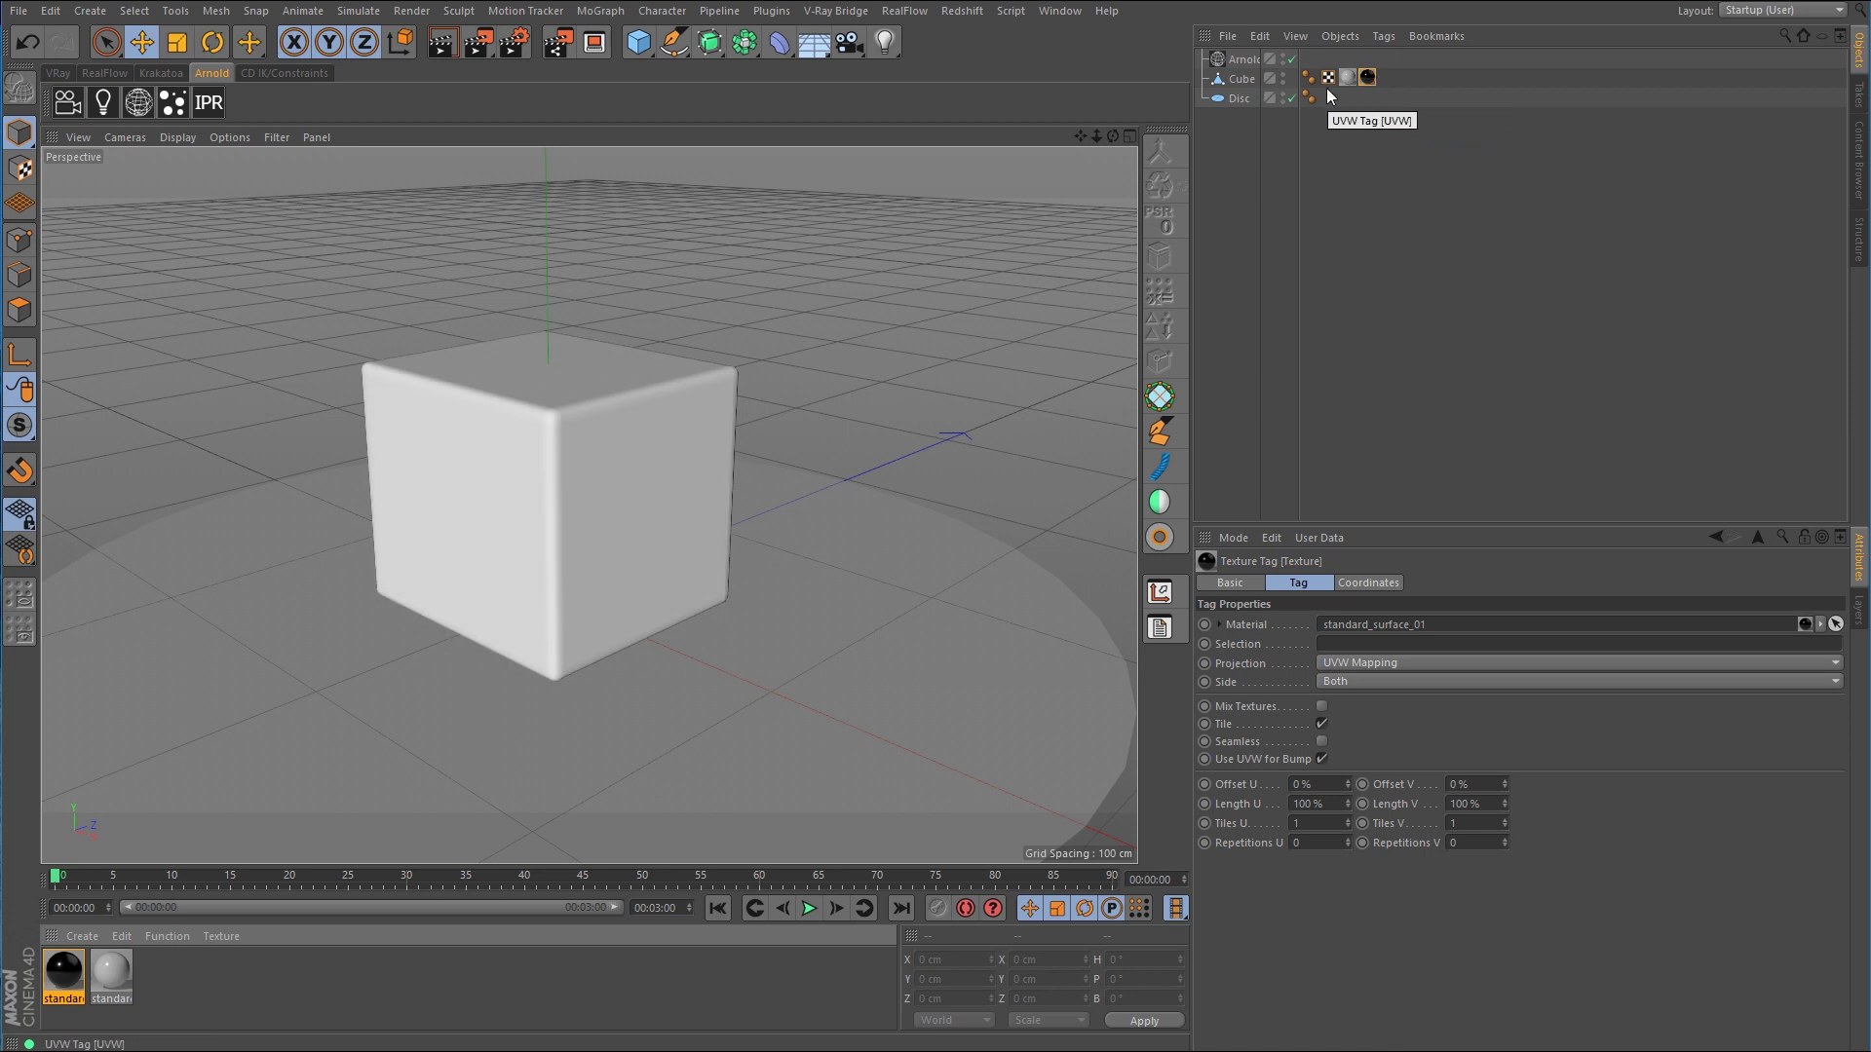
left_click(213, 107)
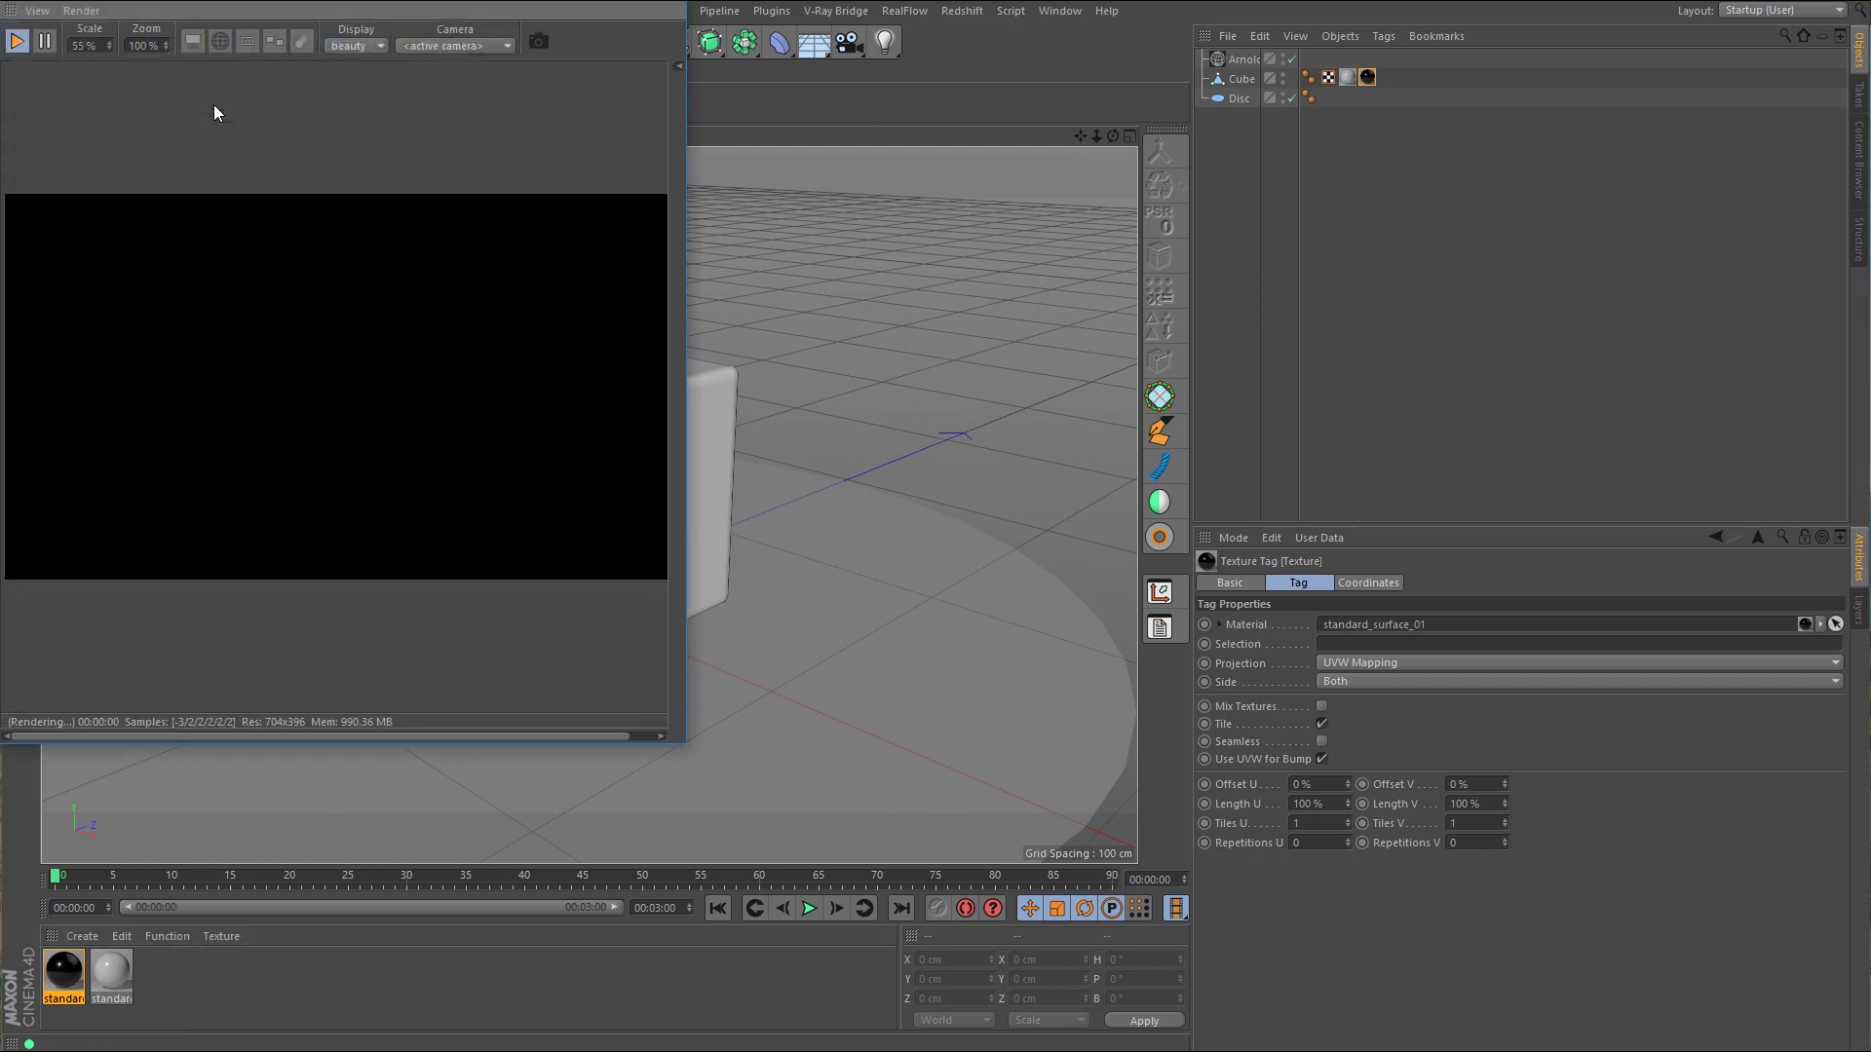
left_click_drag(354, 1, 496, 69)
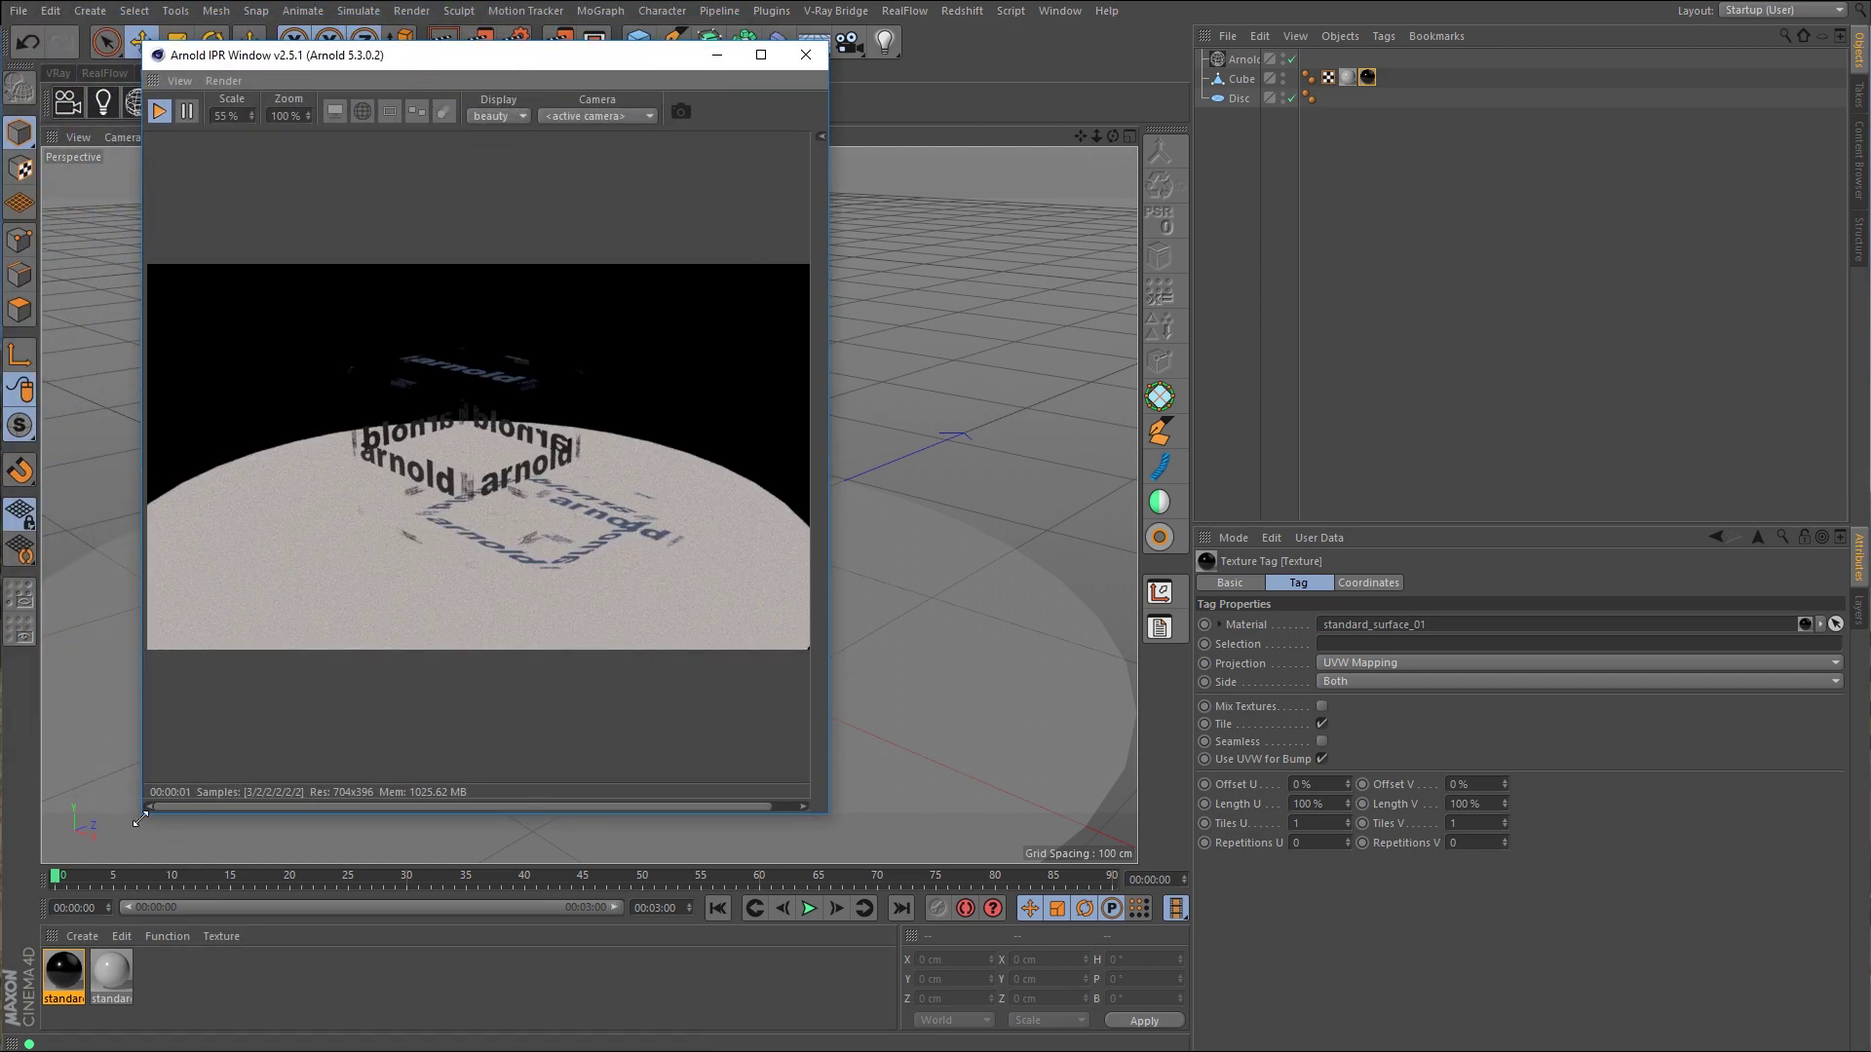
left_click_drag(139, 820, 96, 577)
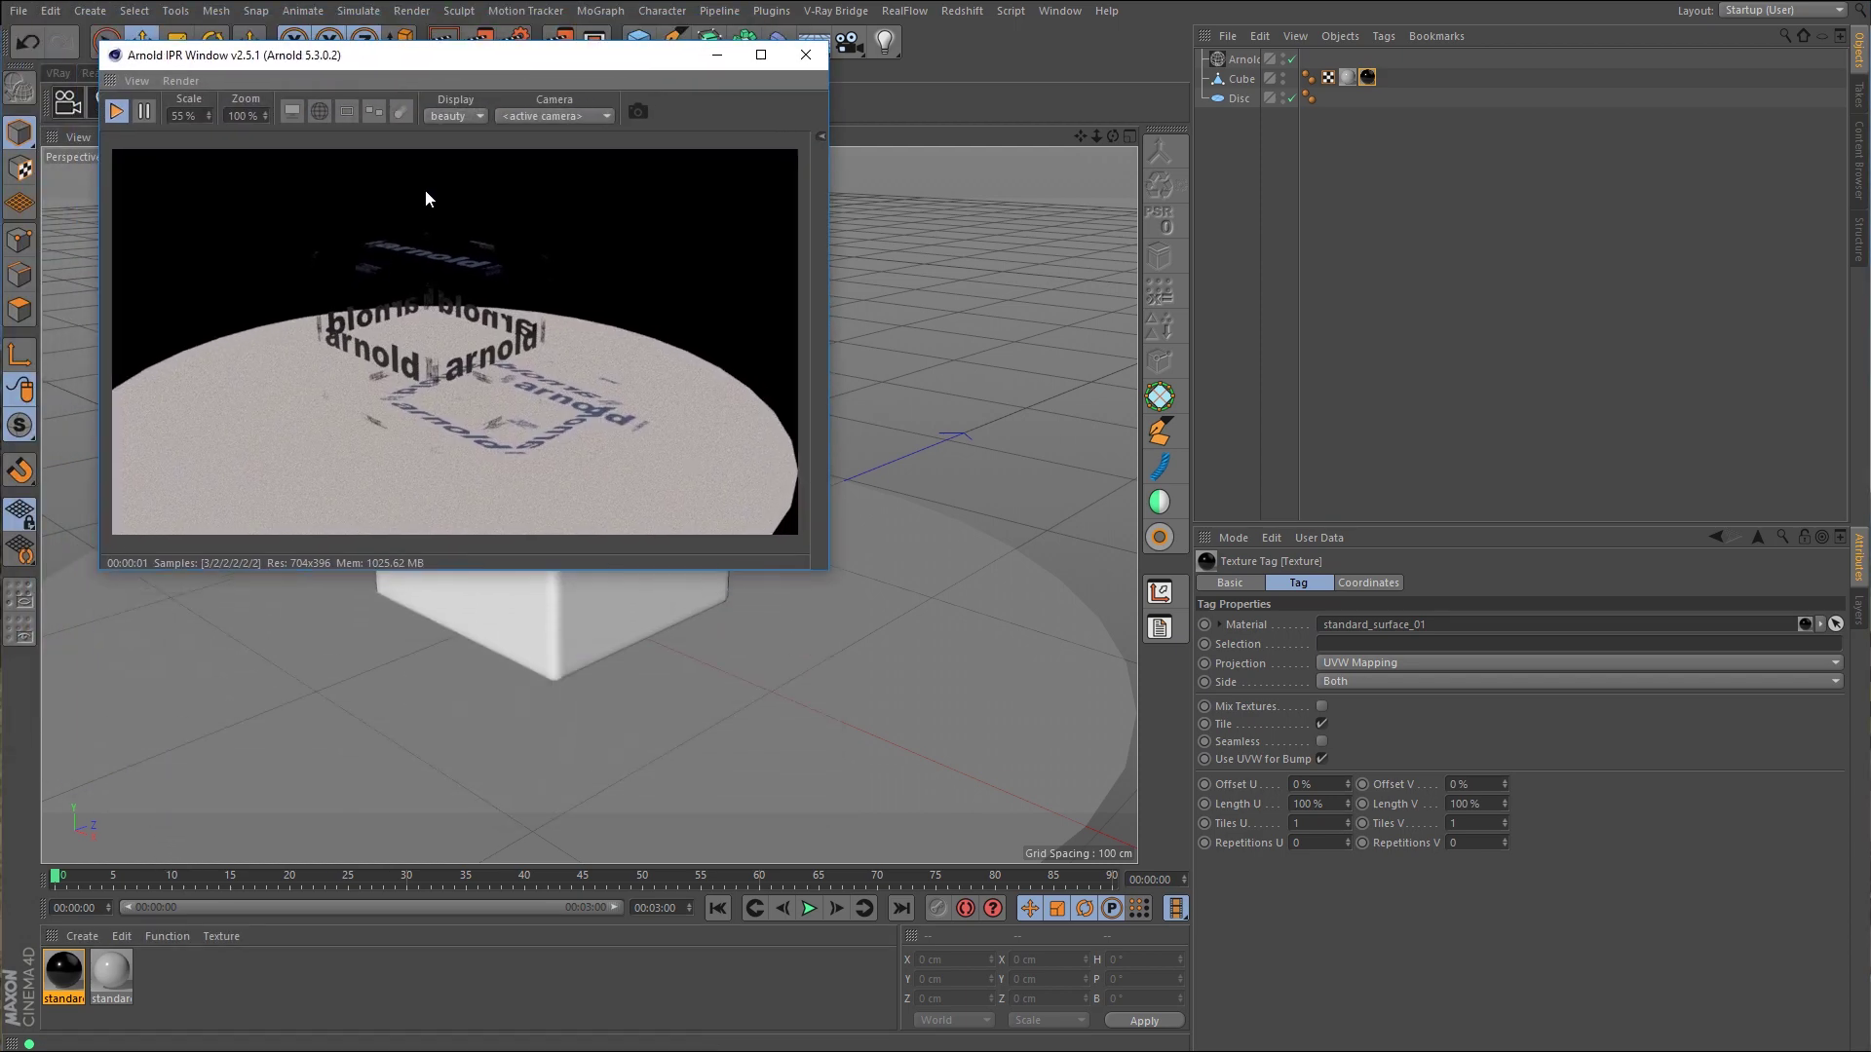
left_click_drag(446, 55, 384, 515)
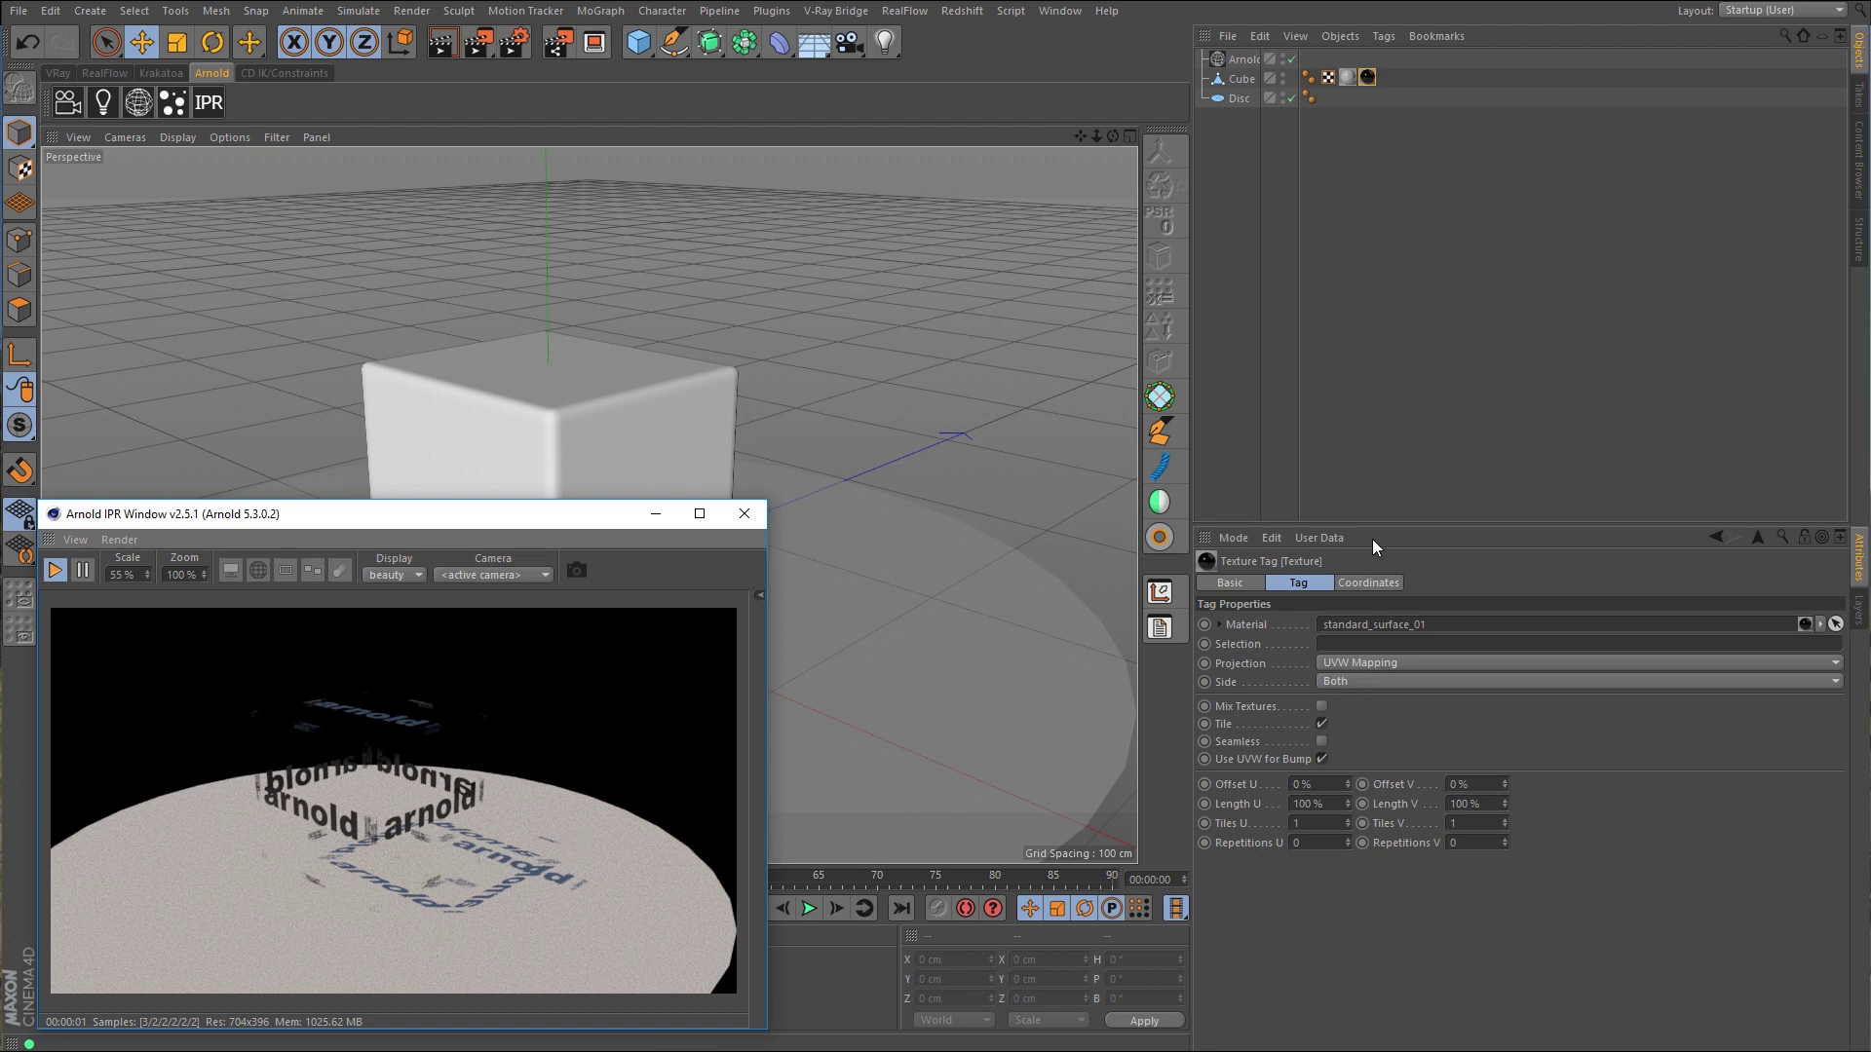
Step: Set the standard_surface_01 texture tag's projection to Flat and disable tiling
left_click(1380, 664)
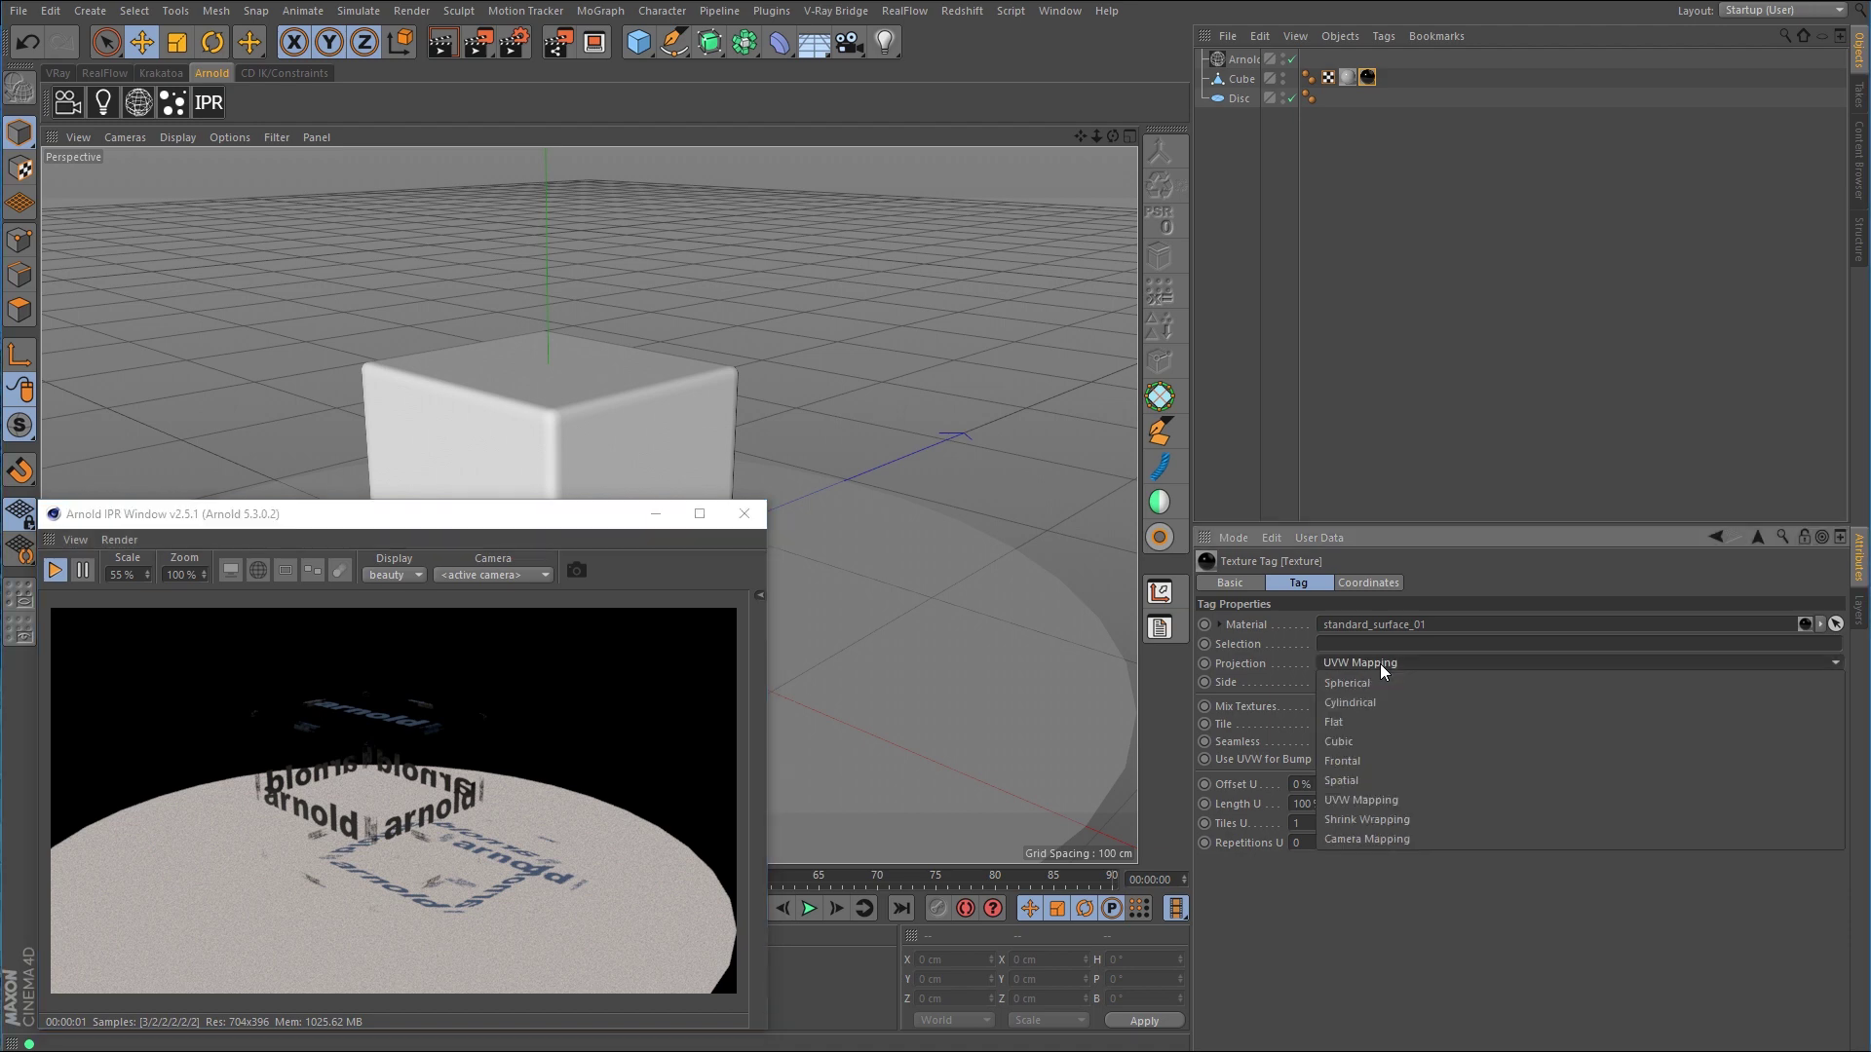
left_click(1378, 716)
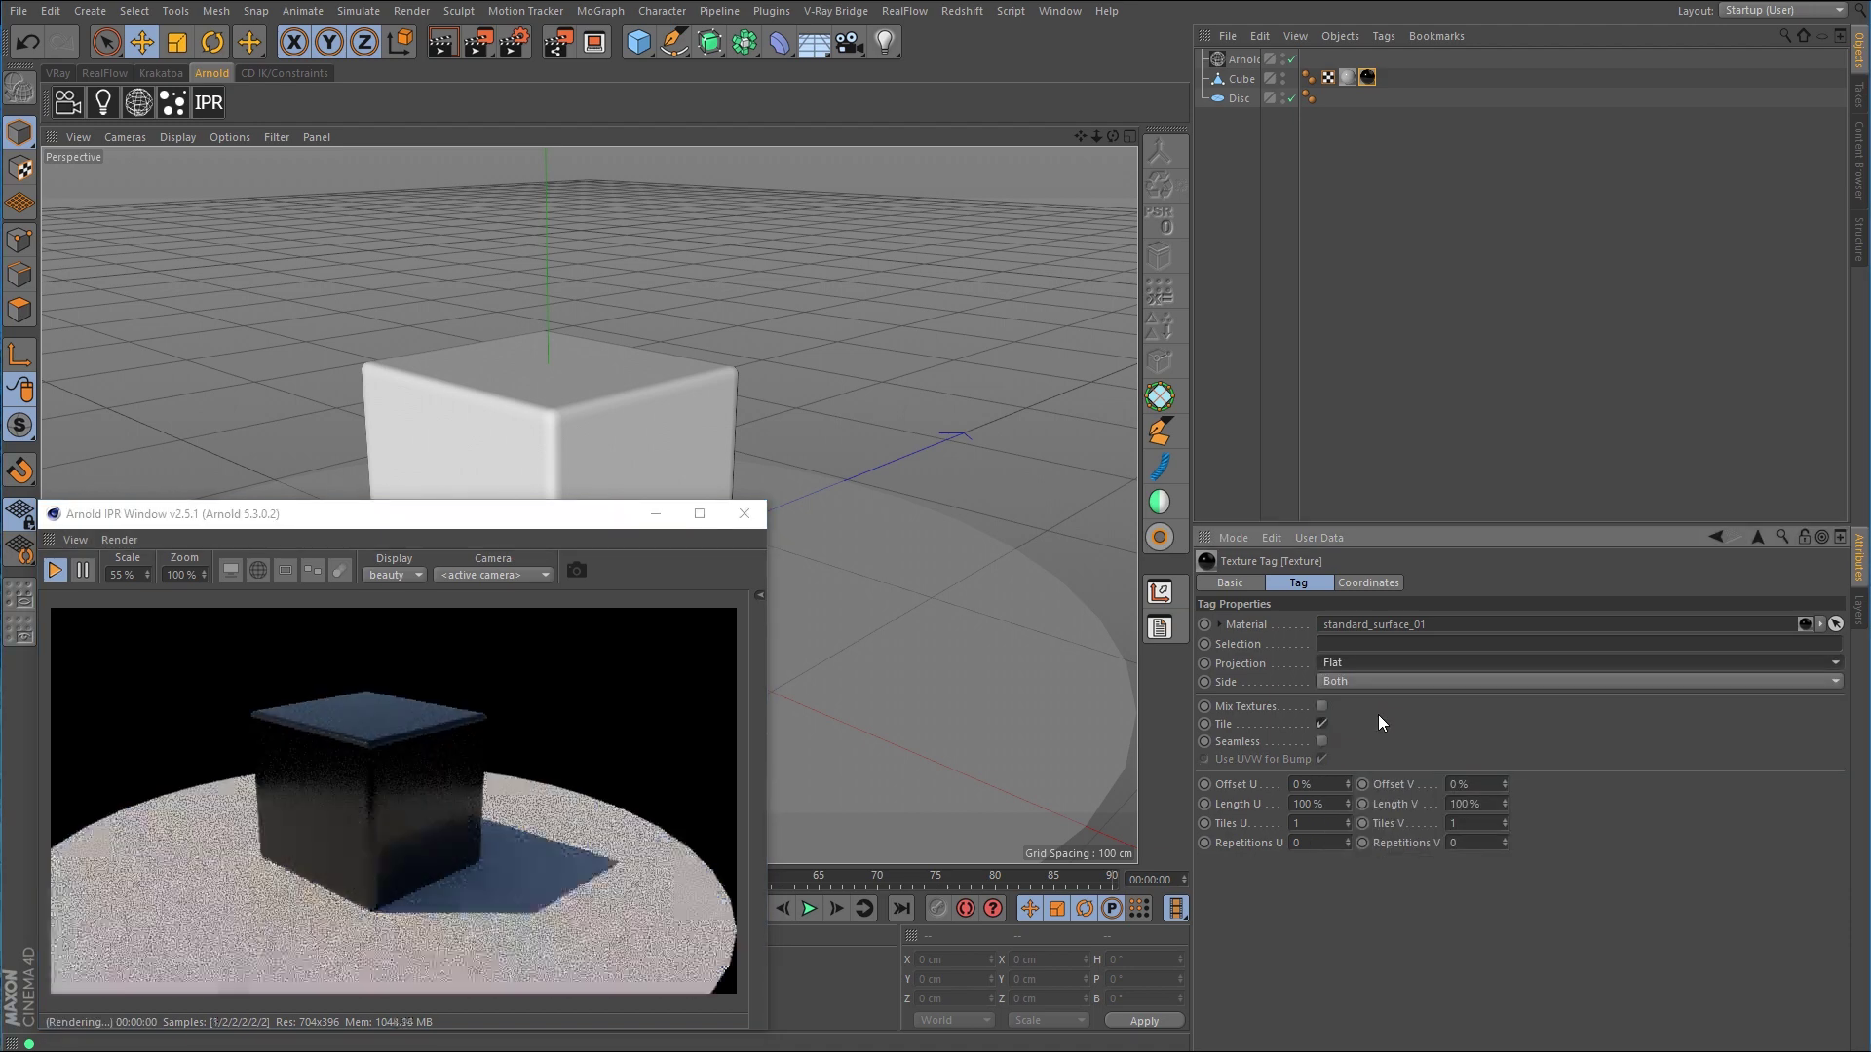
left_click(1323, 724)
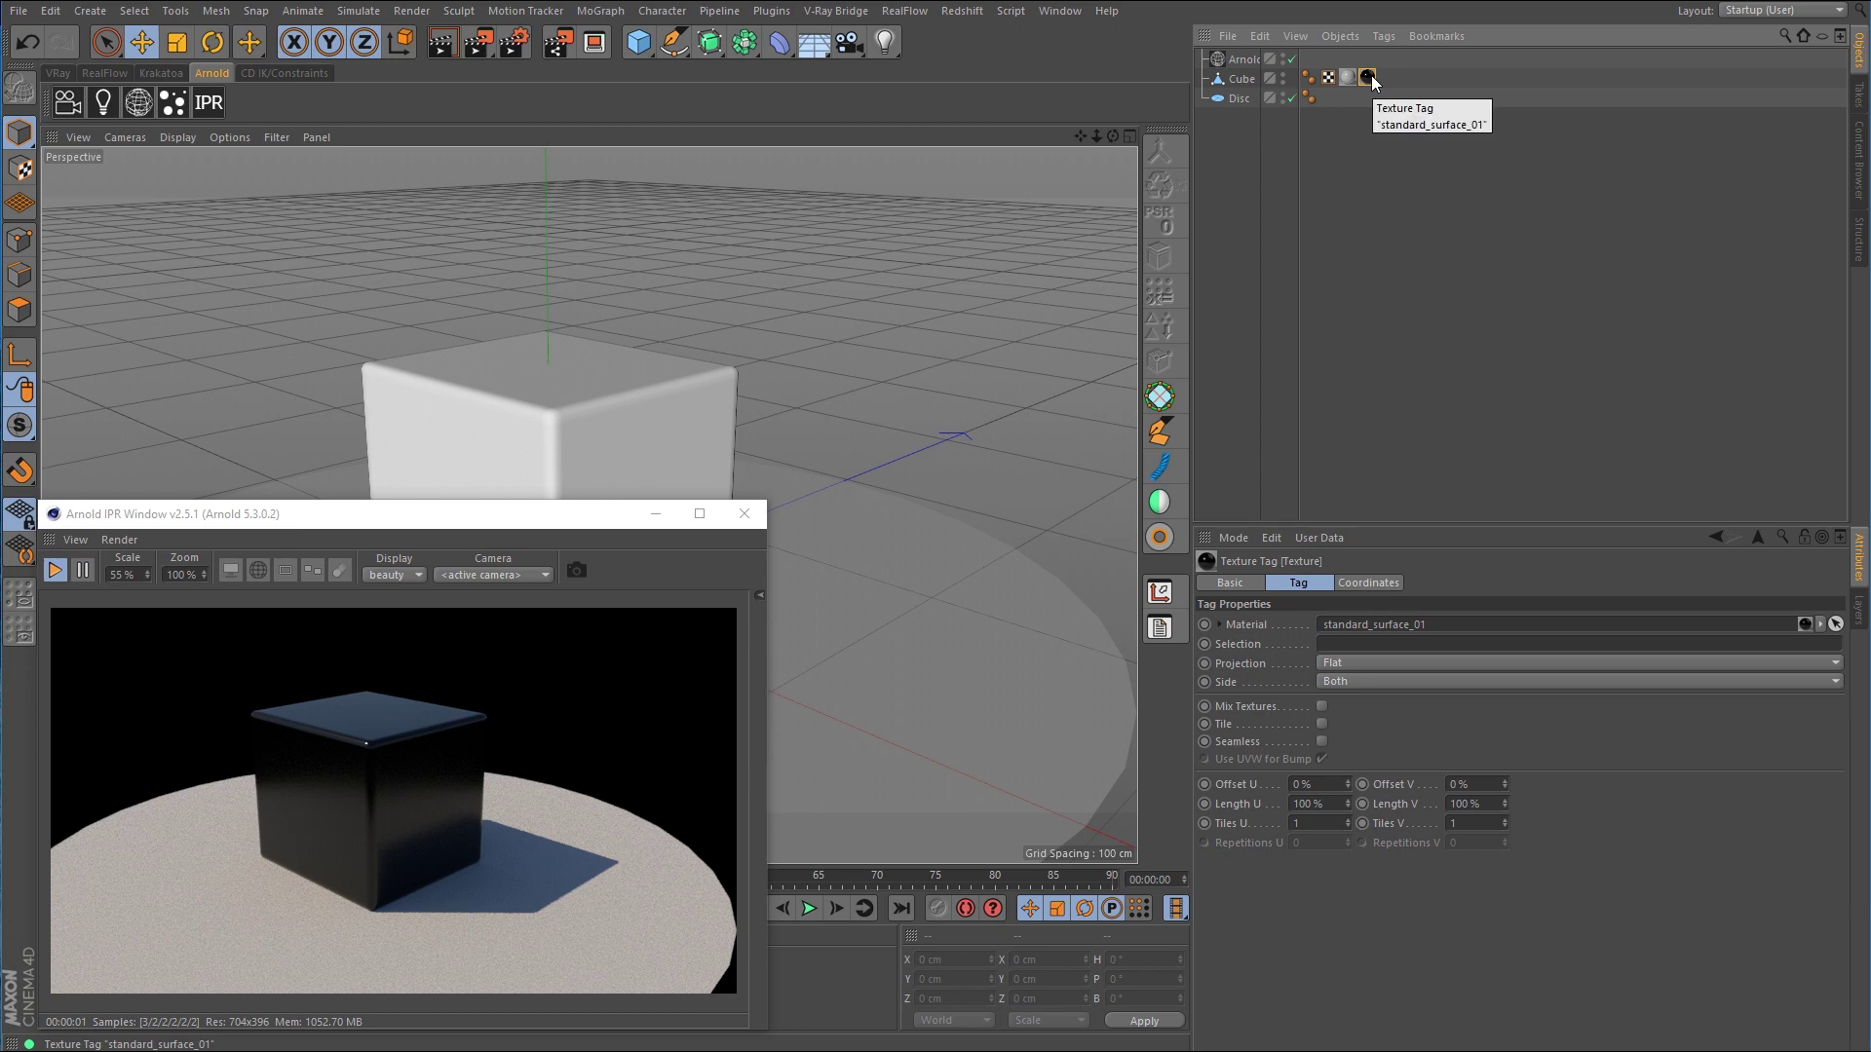
Step: Enable texture mode for the Cube and move its flat projection about 95 cm along the X axis
left_click(1242, 80)
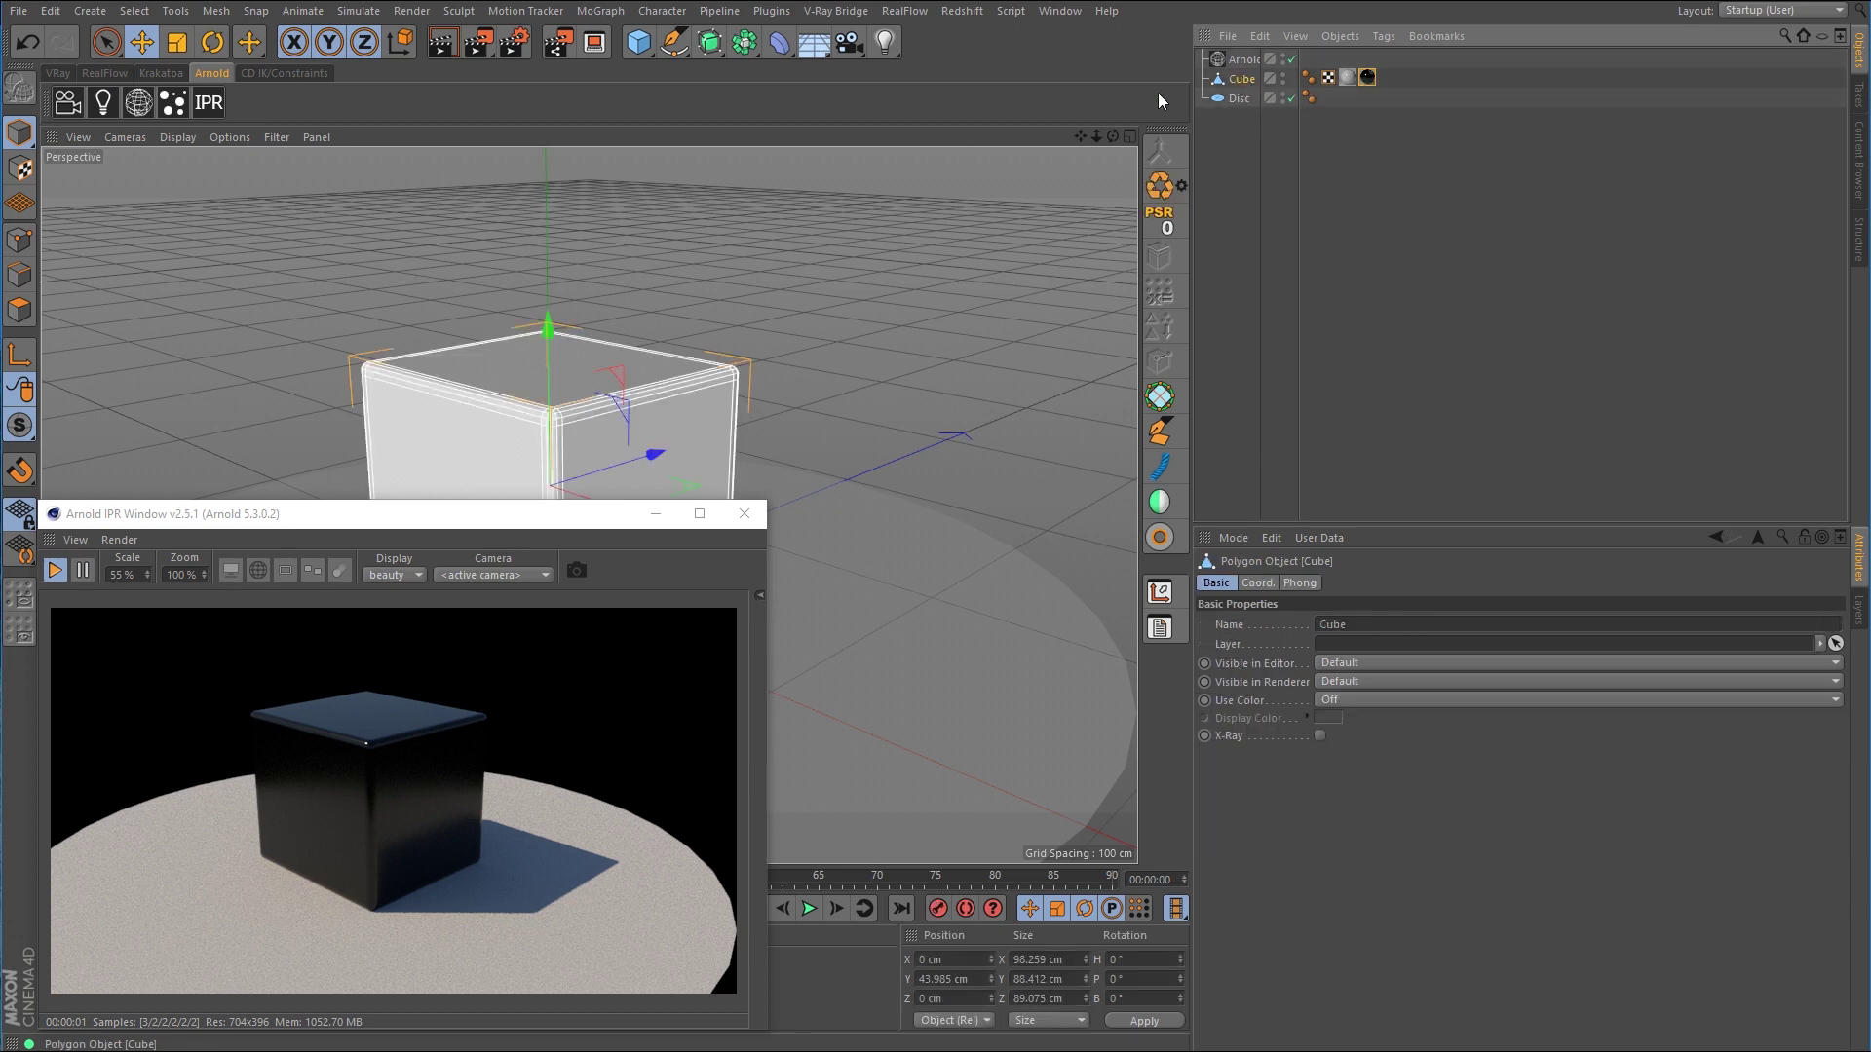
left_click(21, 167)
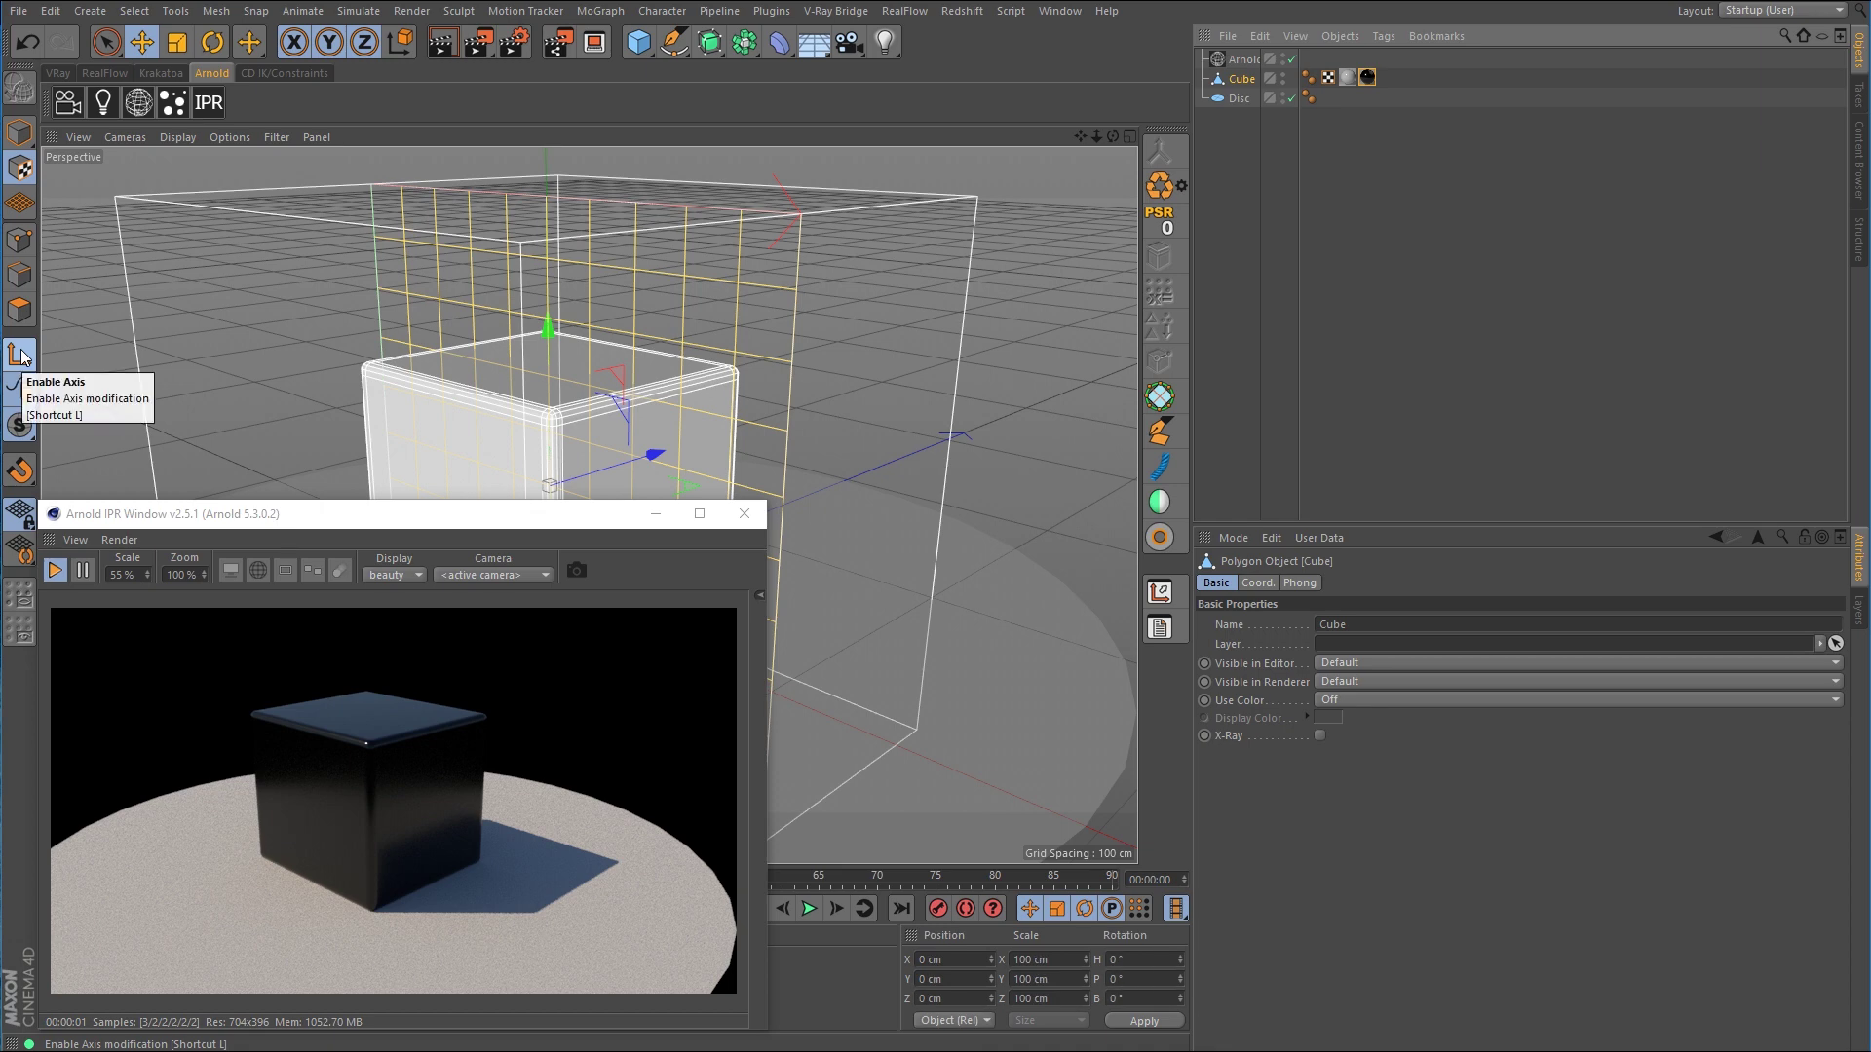
left_click_drag(306, 522, 1401, 657)
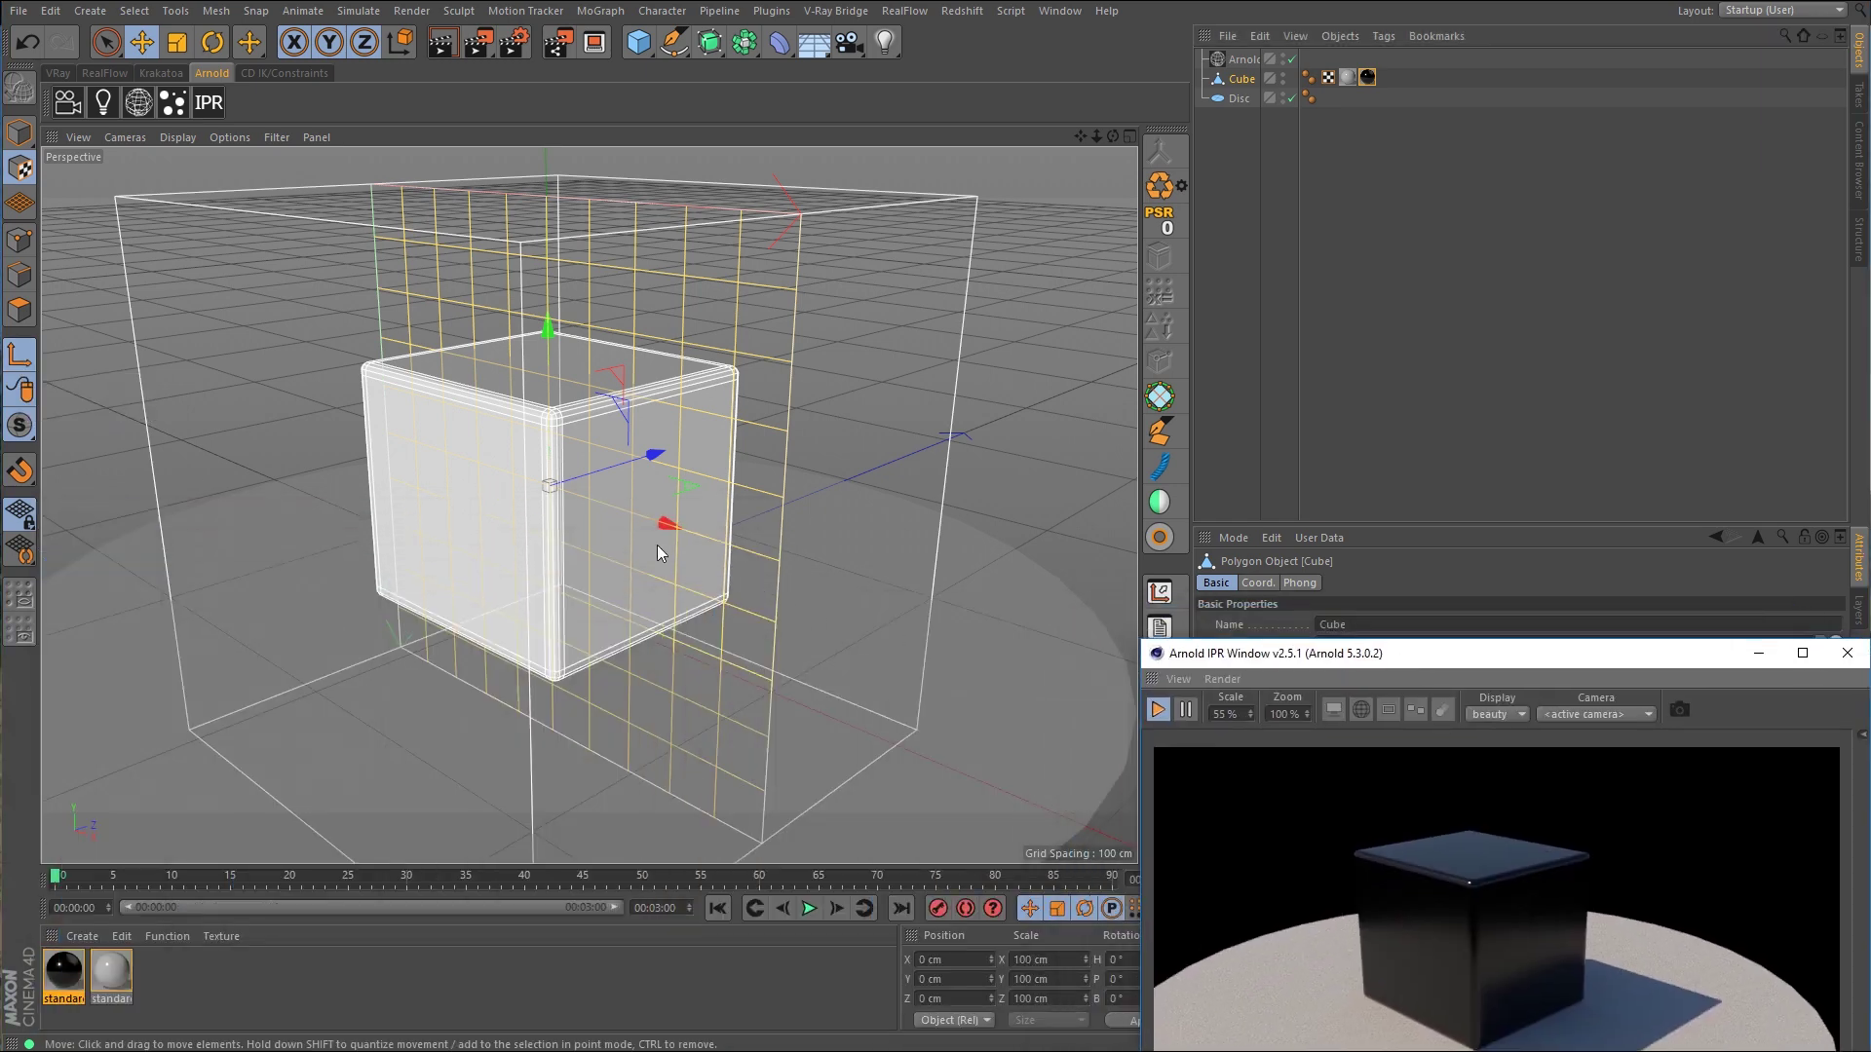
left_click_drag(669, 526, 906, 604)
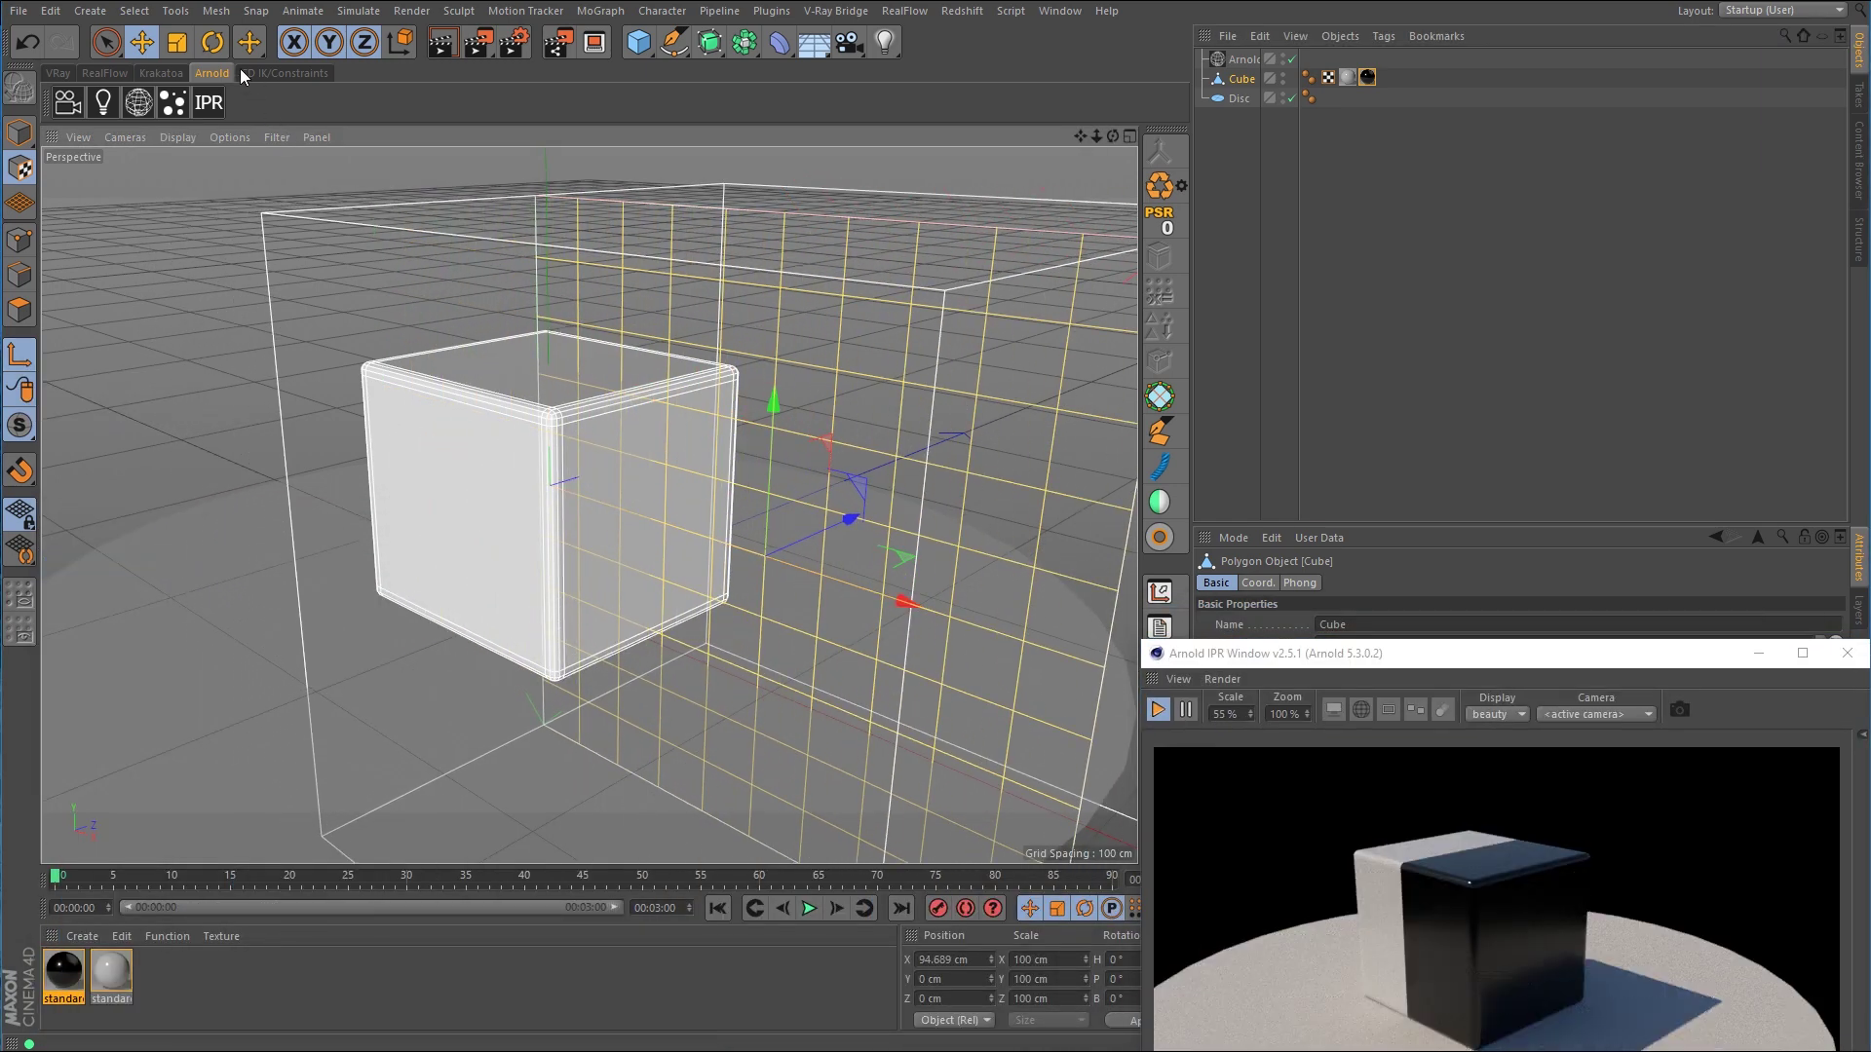
Step: Rotate the flat projection 90° in heading and scale it uniformly to about 30.5 cm to fit one cube face
key("r")
left_click_drag(787, 596, 886, 551)
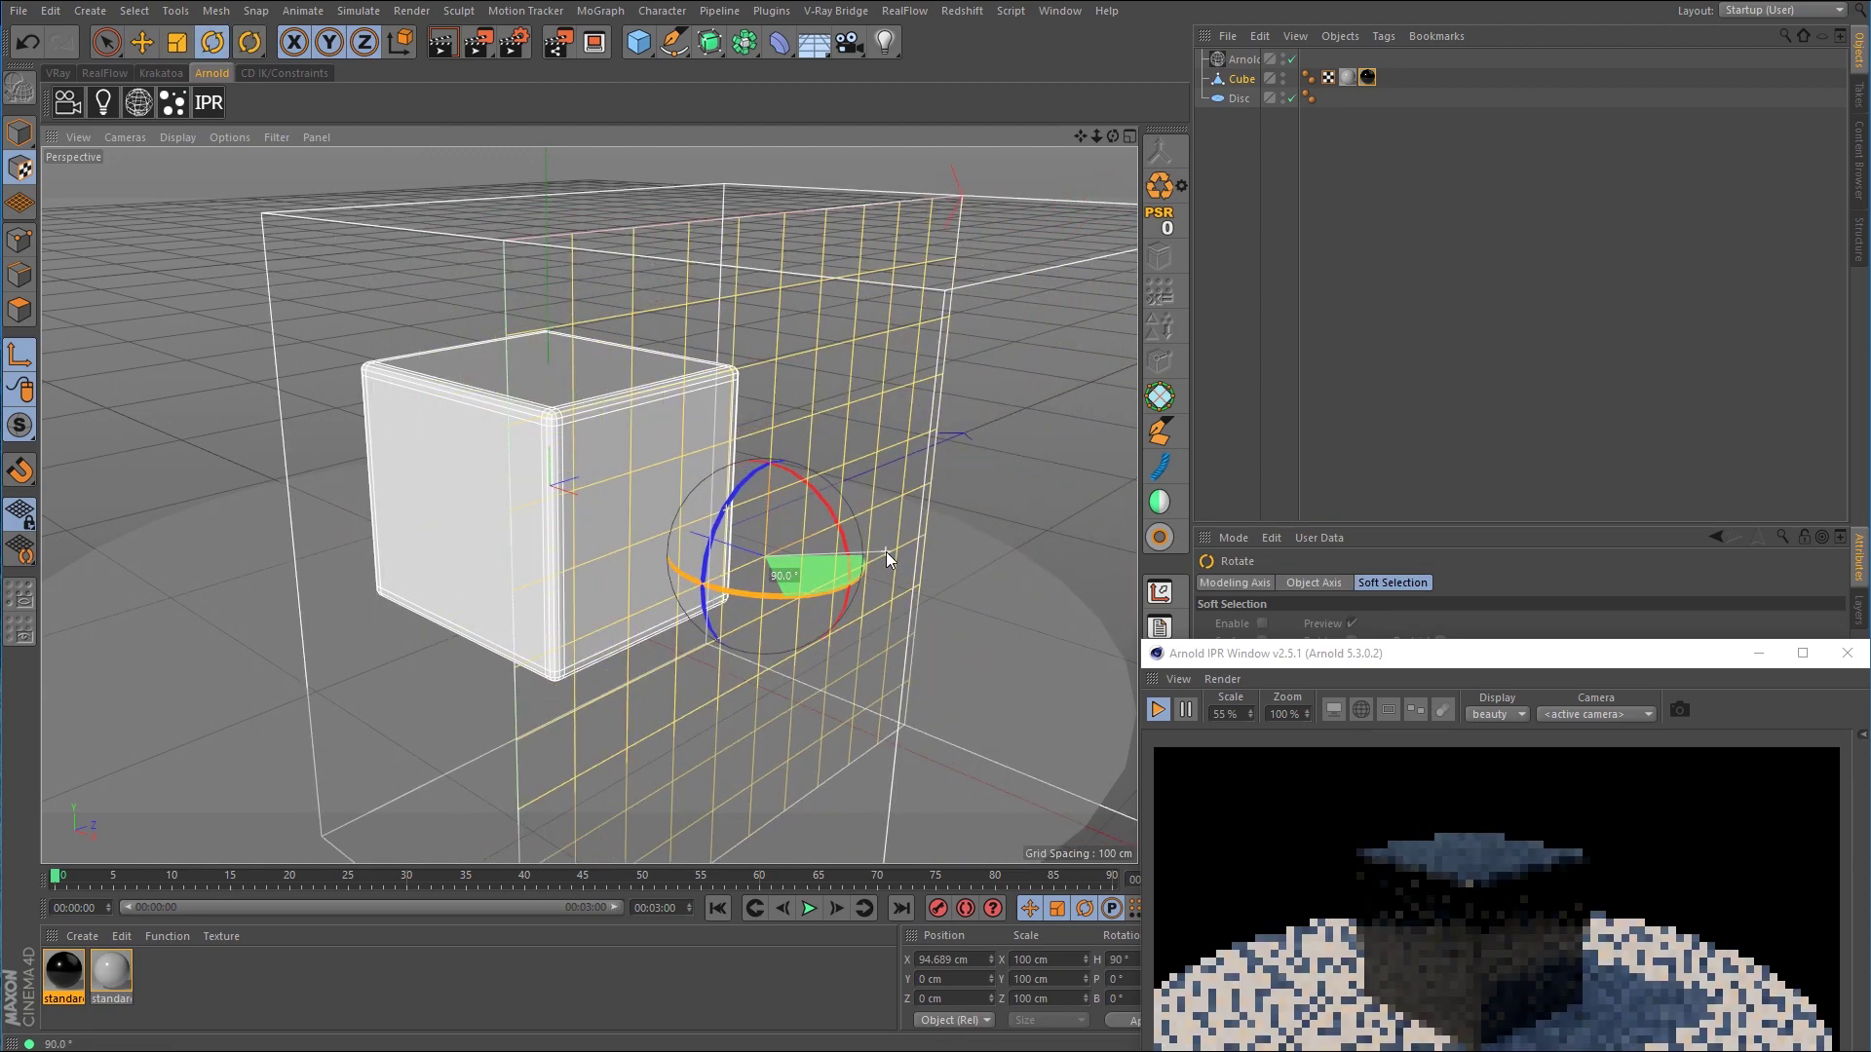
left_click(183, 44)
left_click_drag(1079, 308, 523, 423)
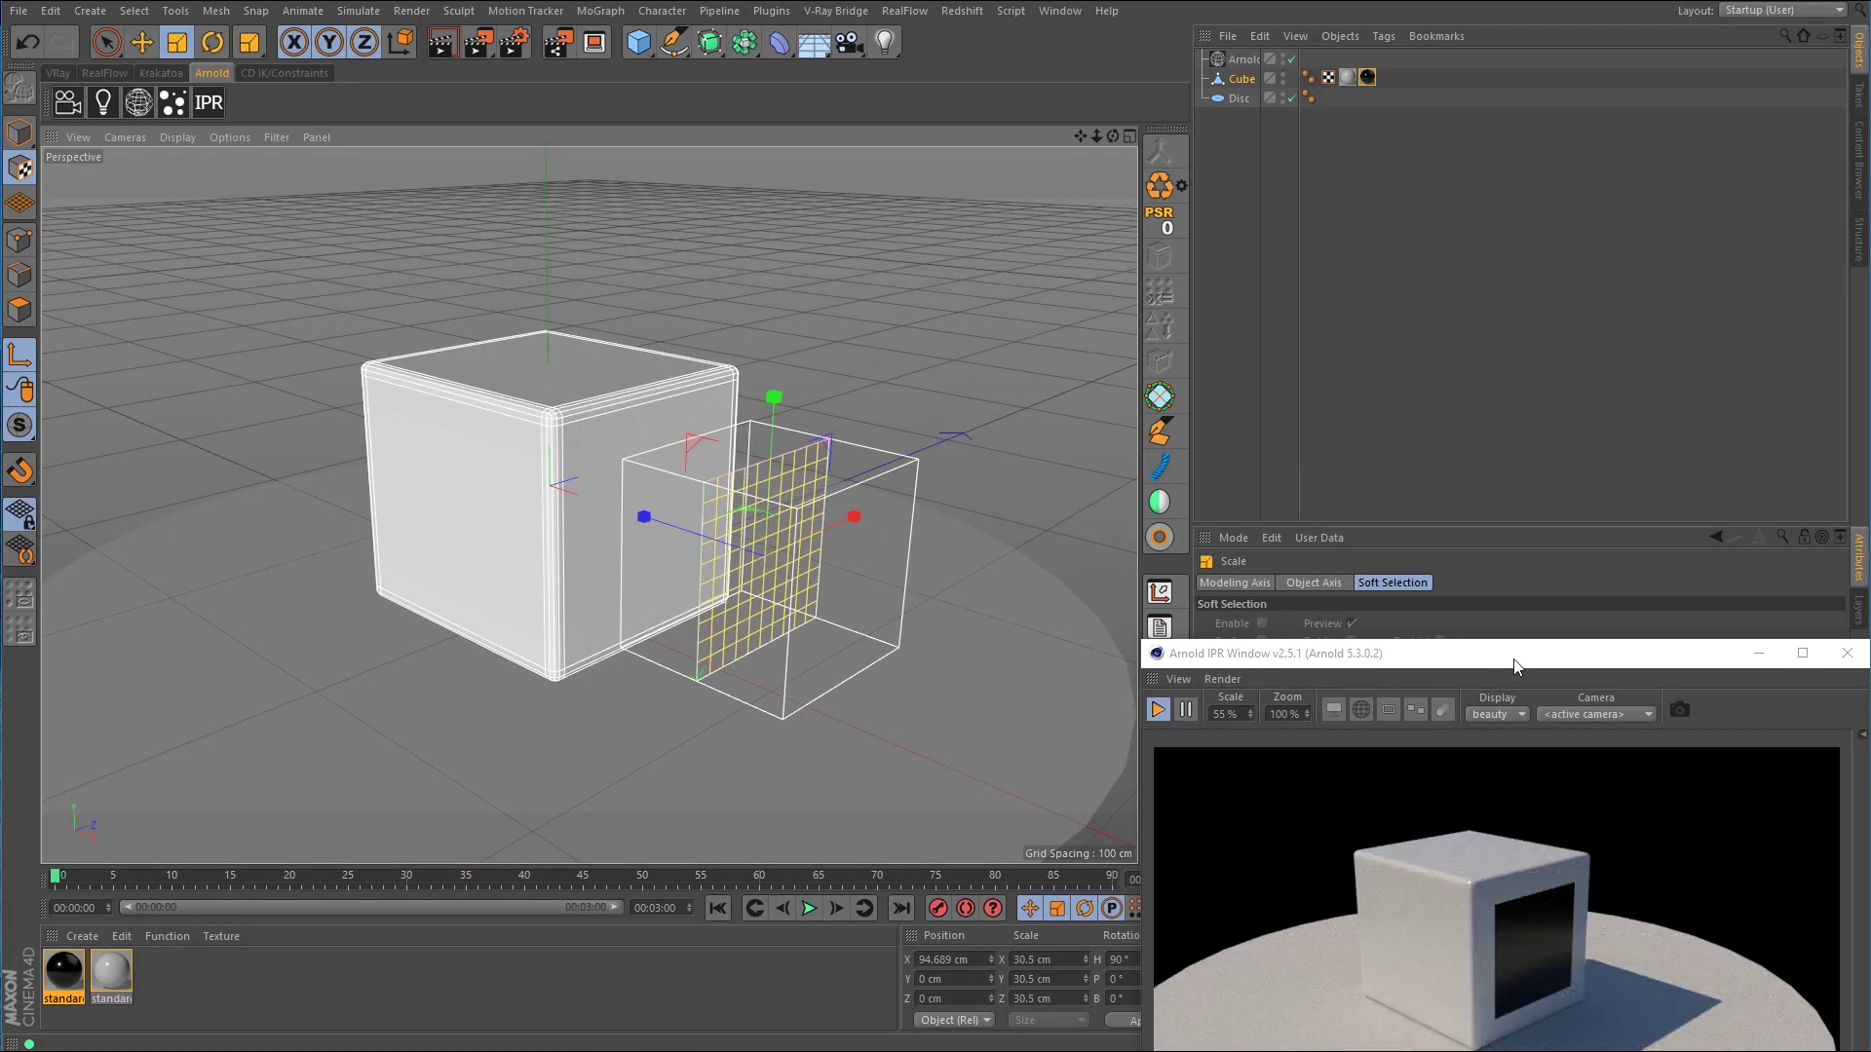
left_click_drag(1490, 653, 402, 462)
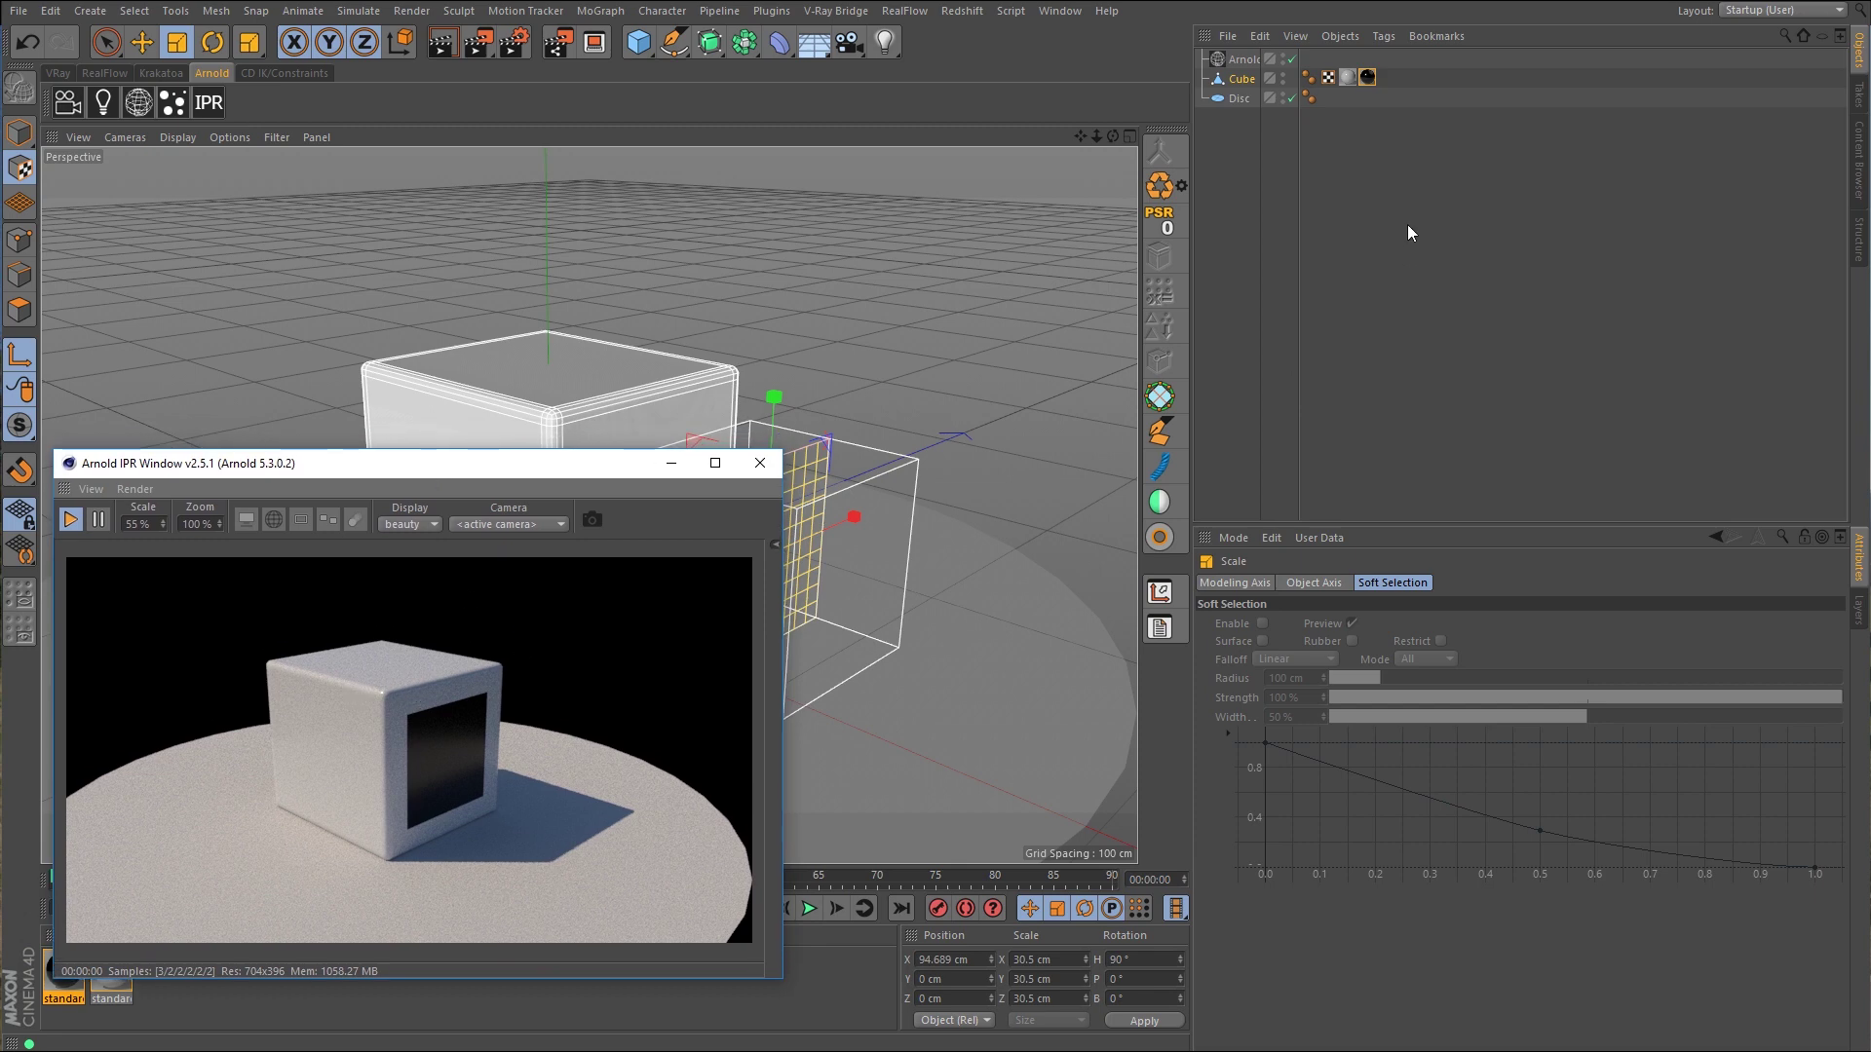
Step: Set standard_surface_01's Alpha (stacking) mode to Shader with arnold-new-logo-0 as the shader, and disable Use alpha channel
left_click(1367, 78)
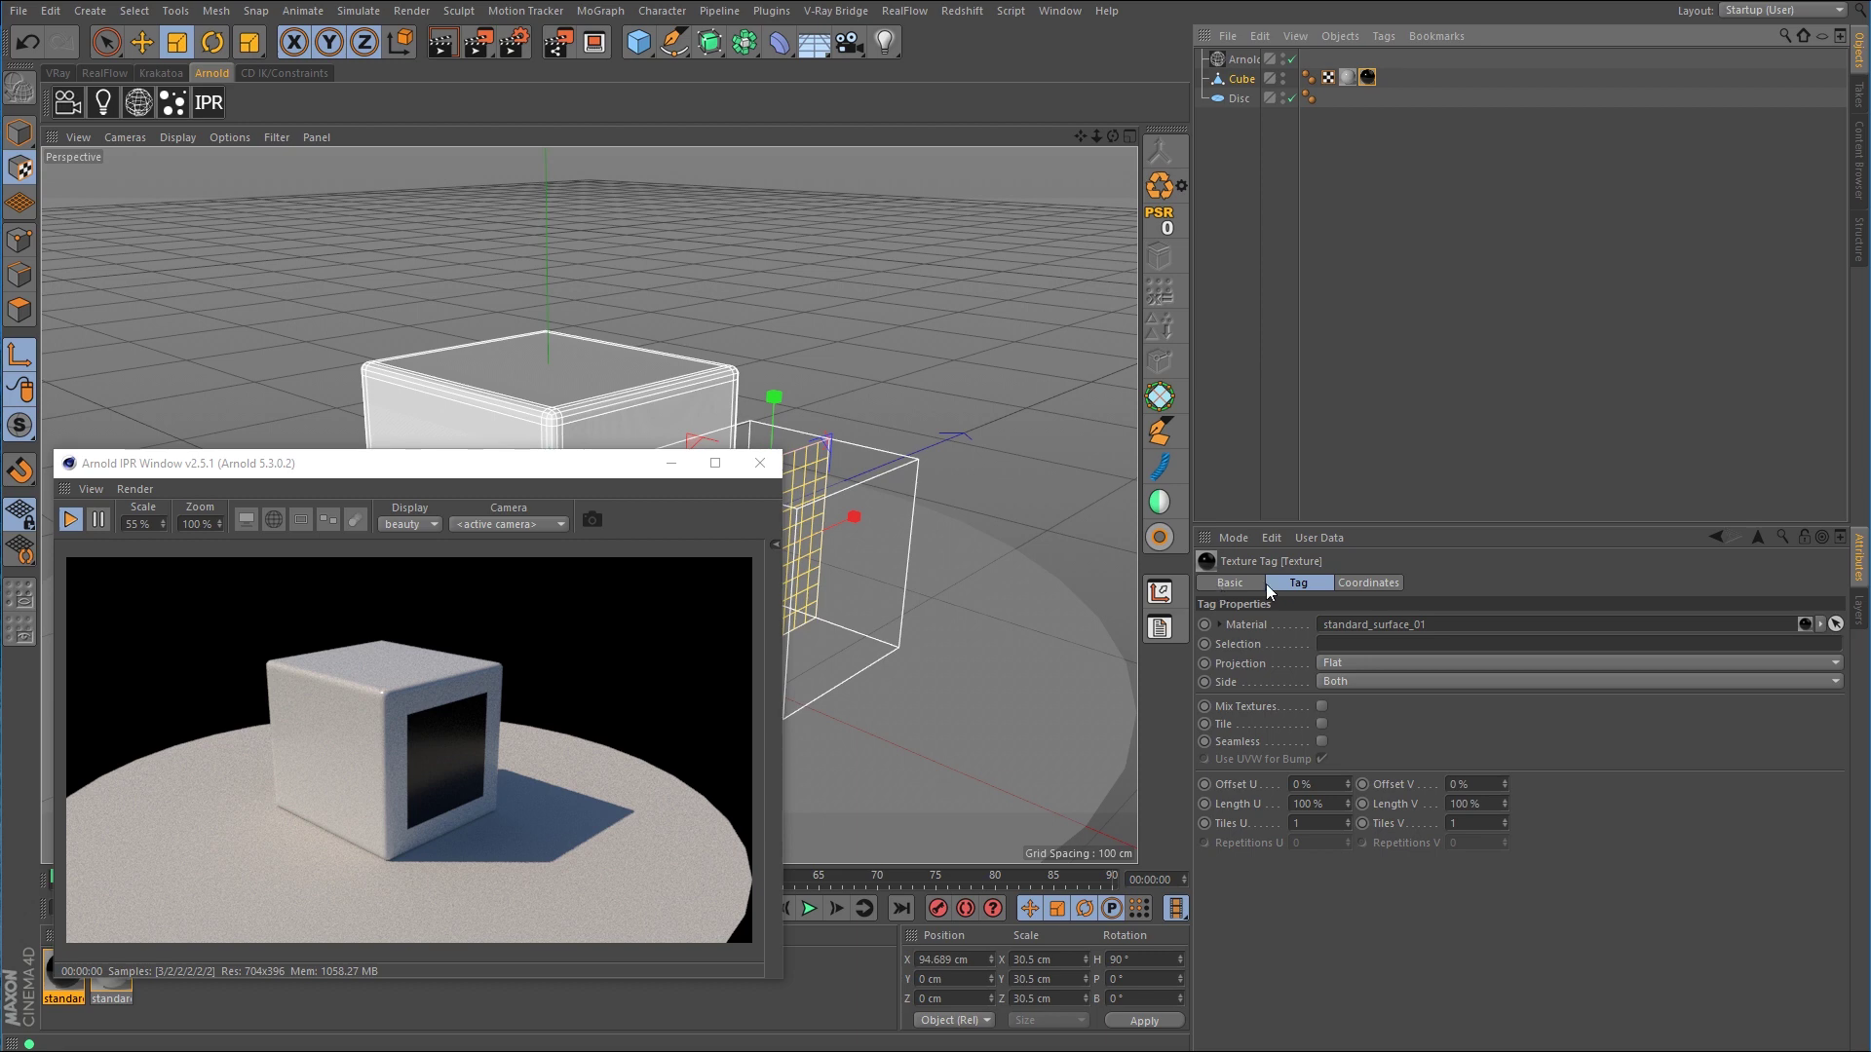
double_click(1367, 78)
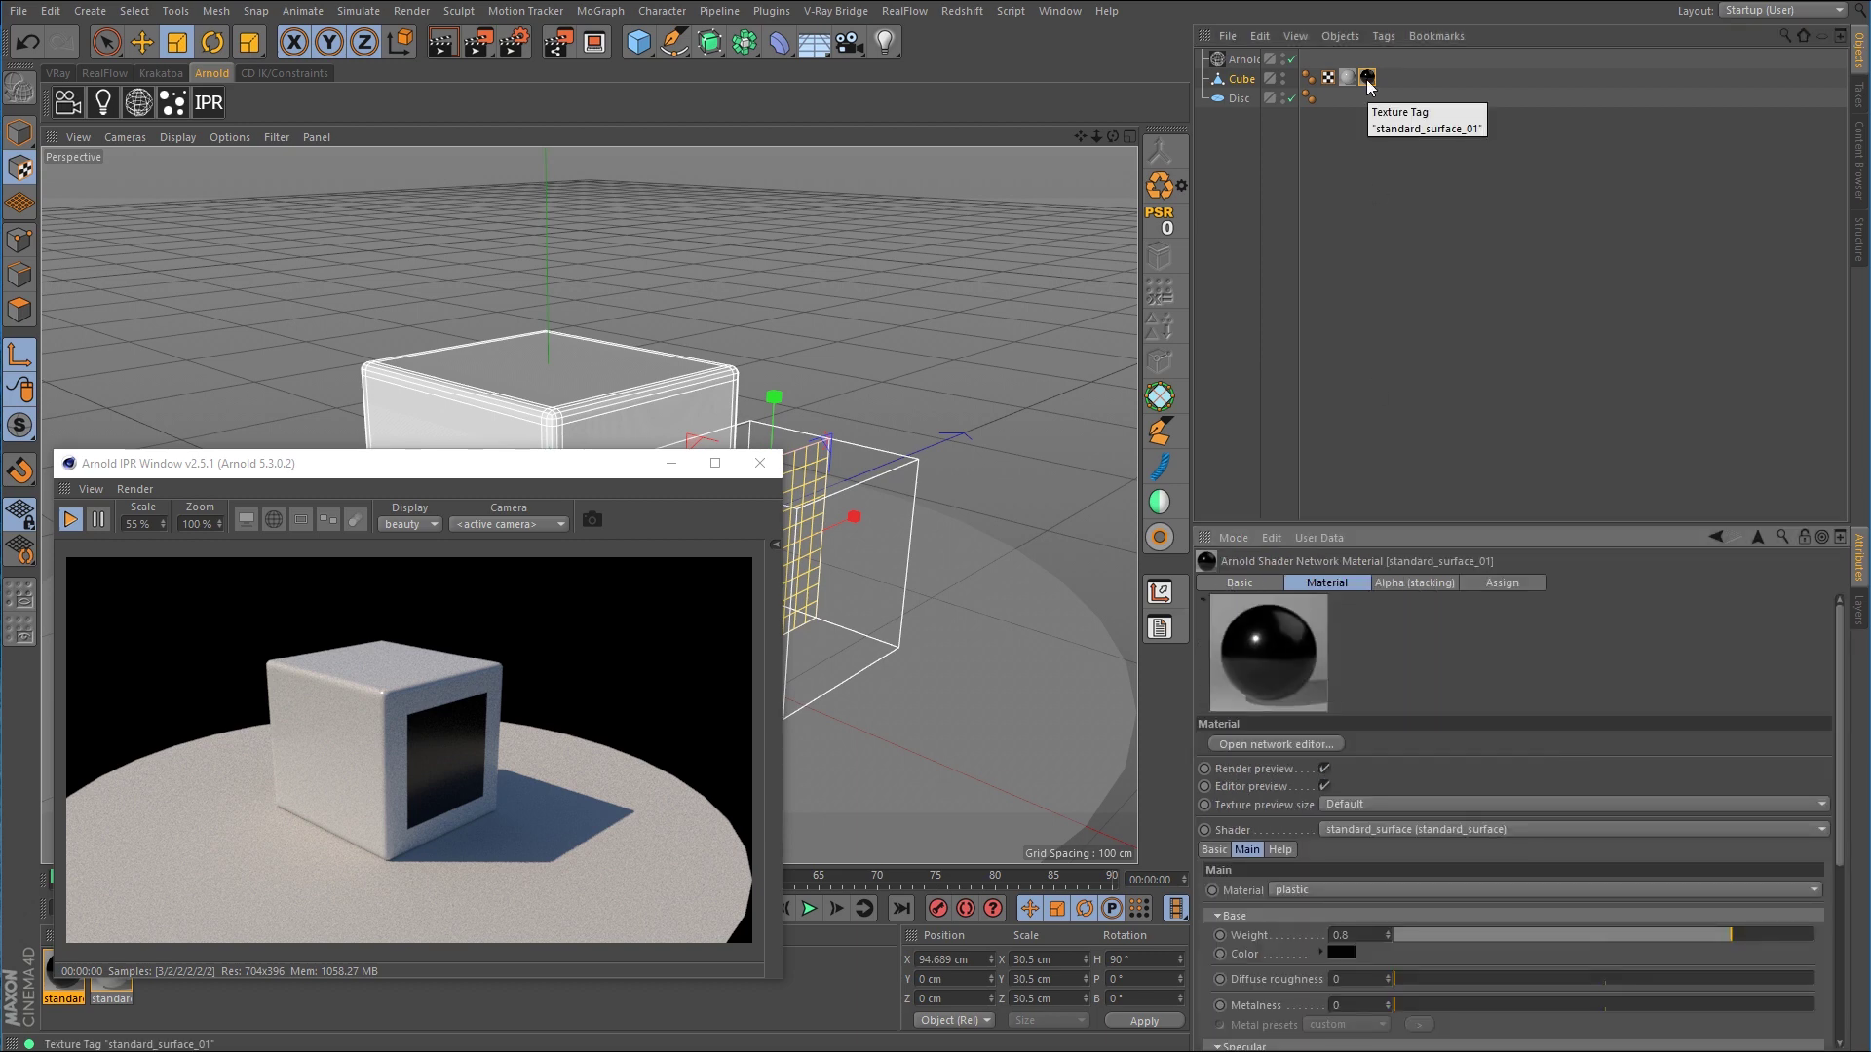
left_click(1419, 582)
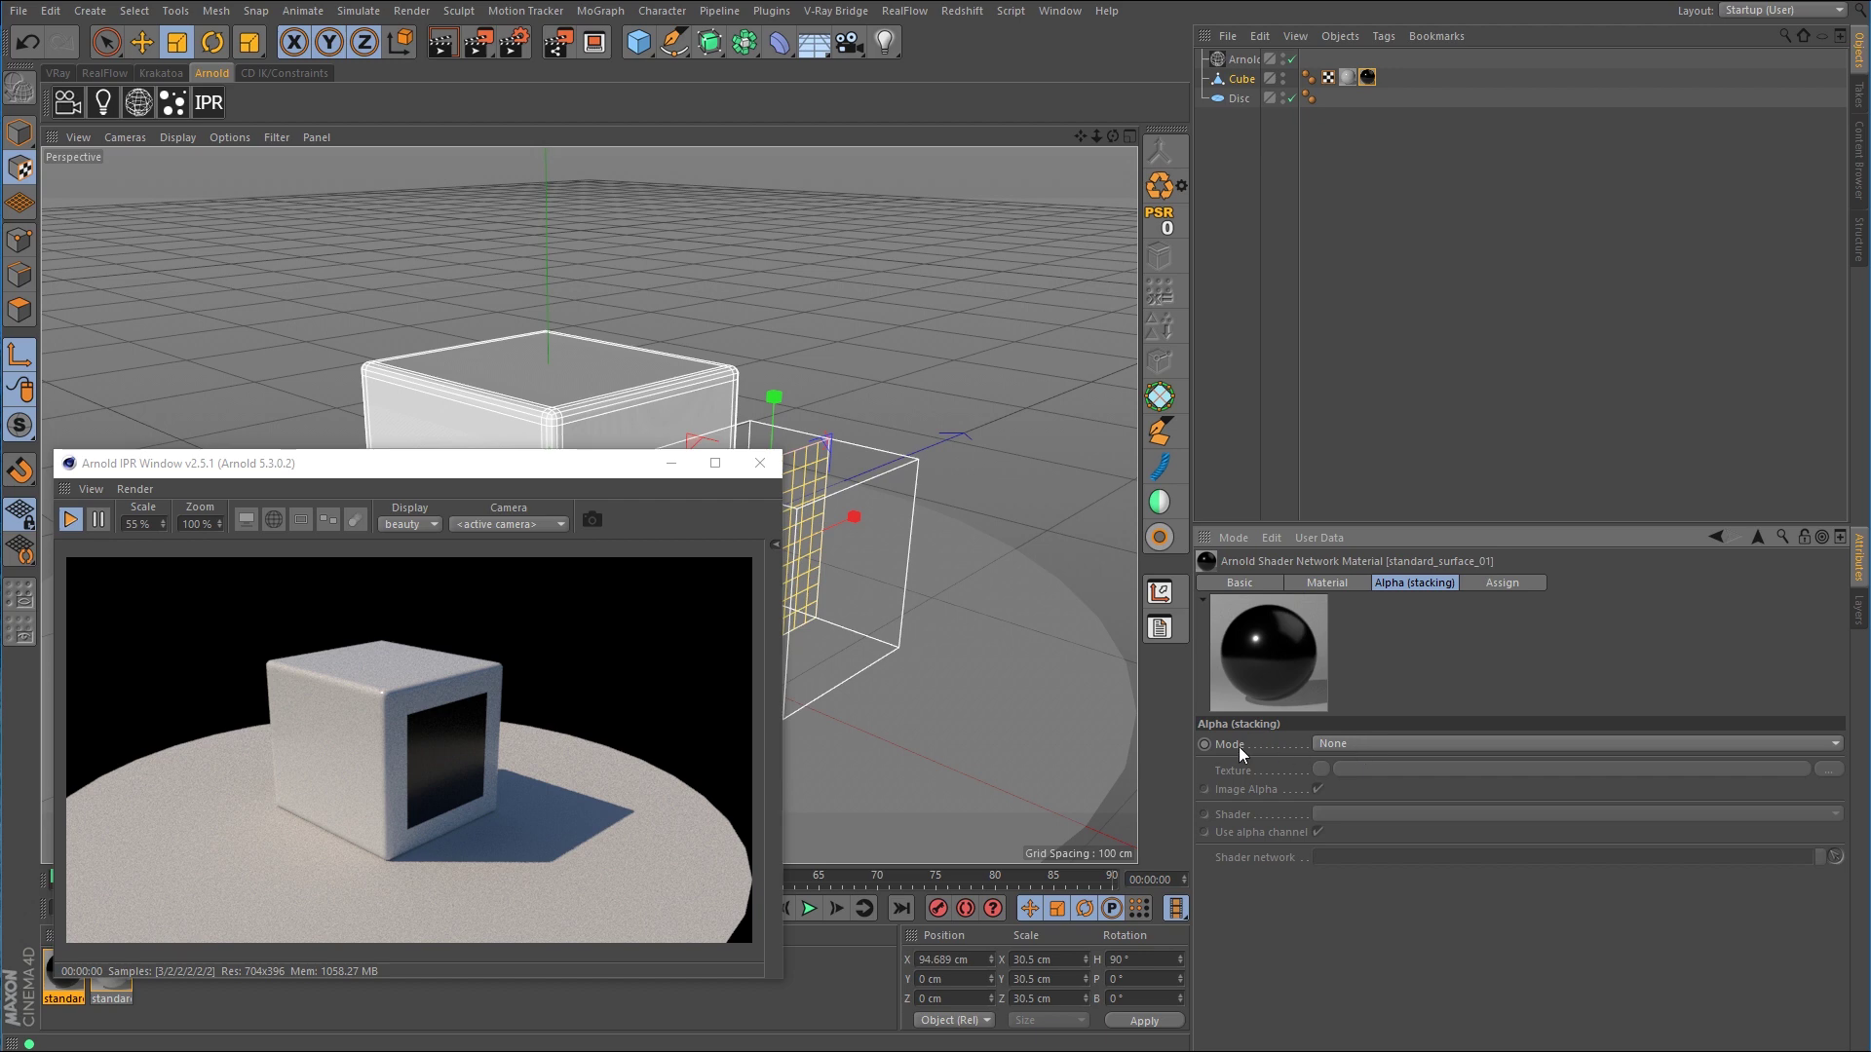
left_click(1353, 744)
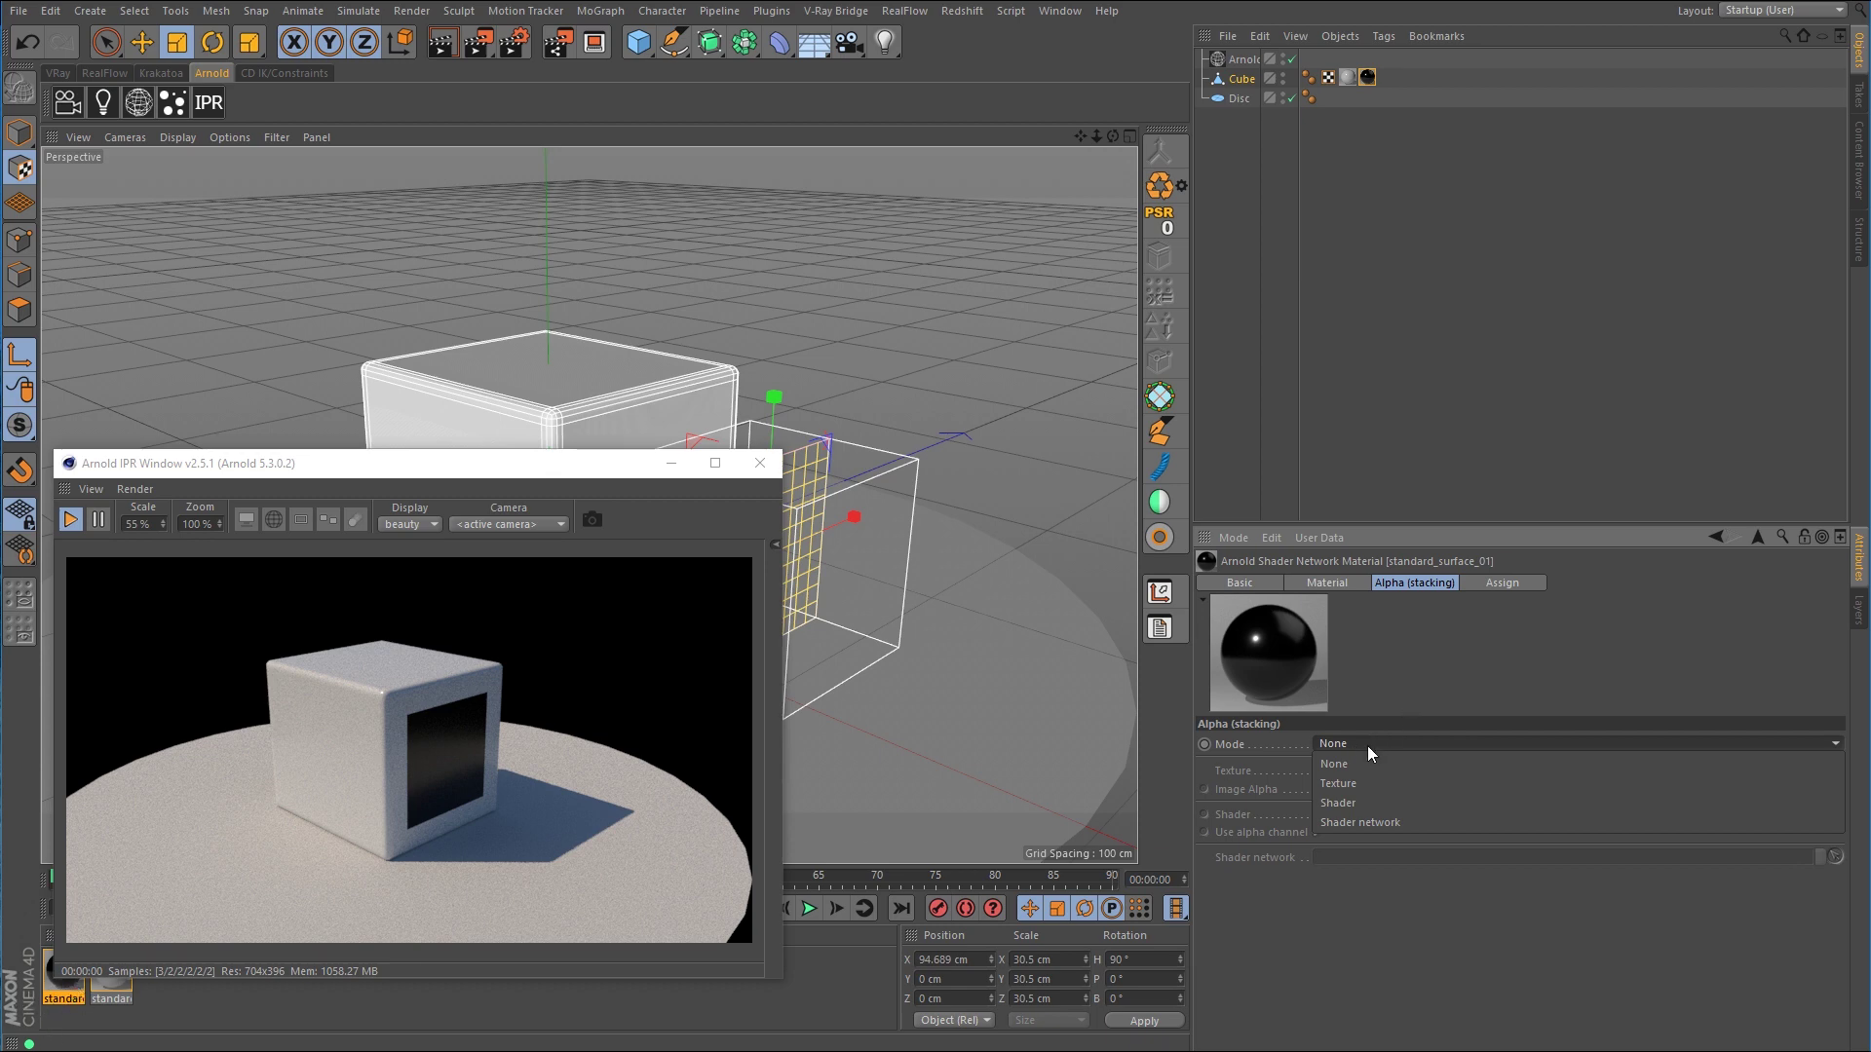
left_click(1353, 805)
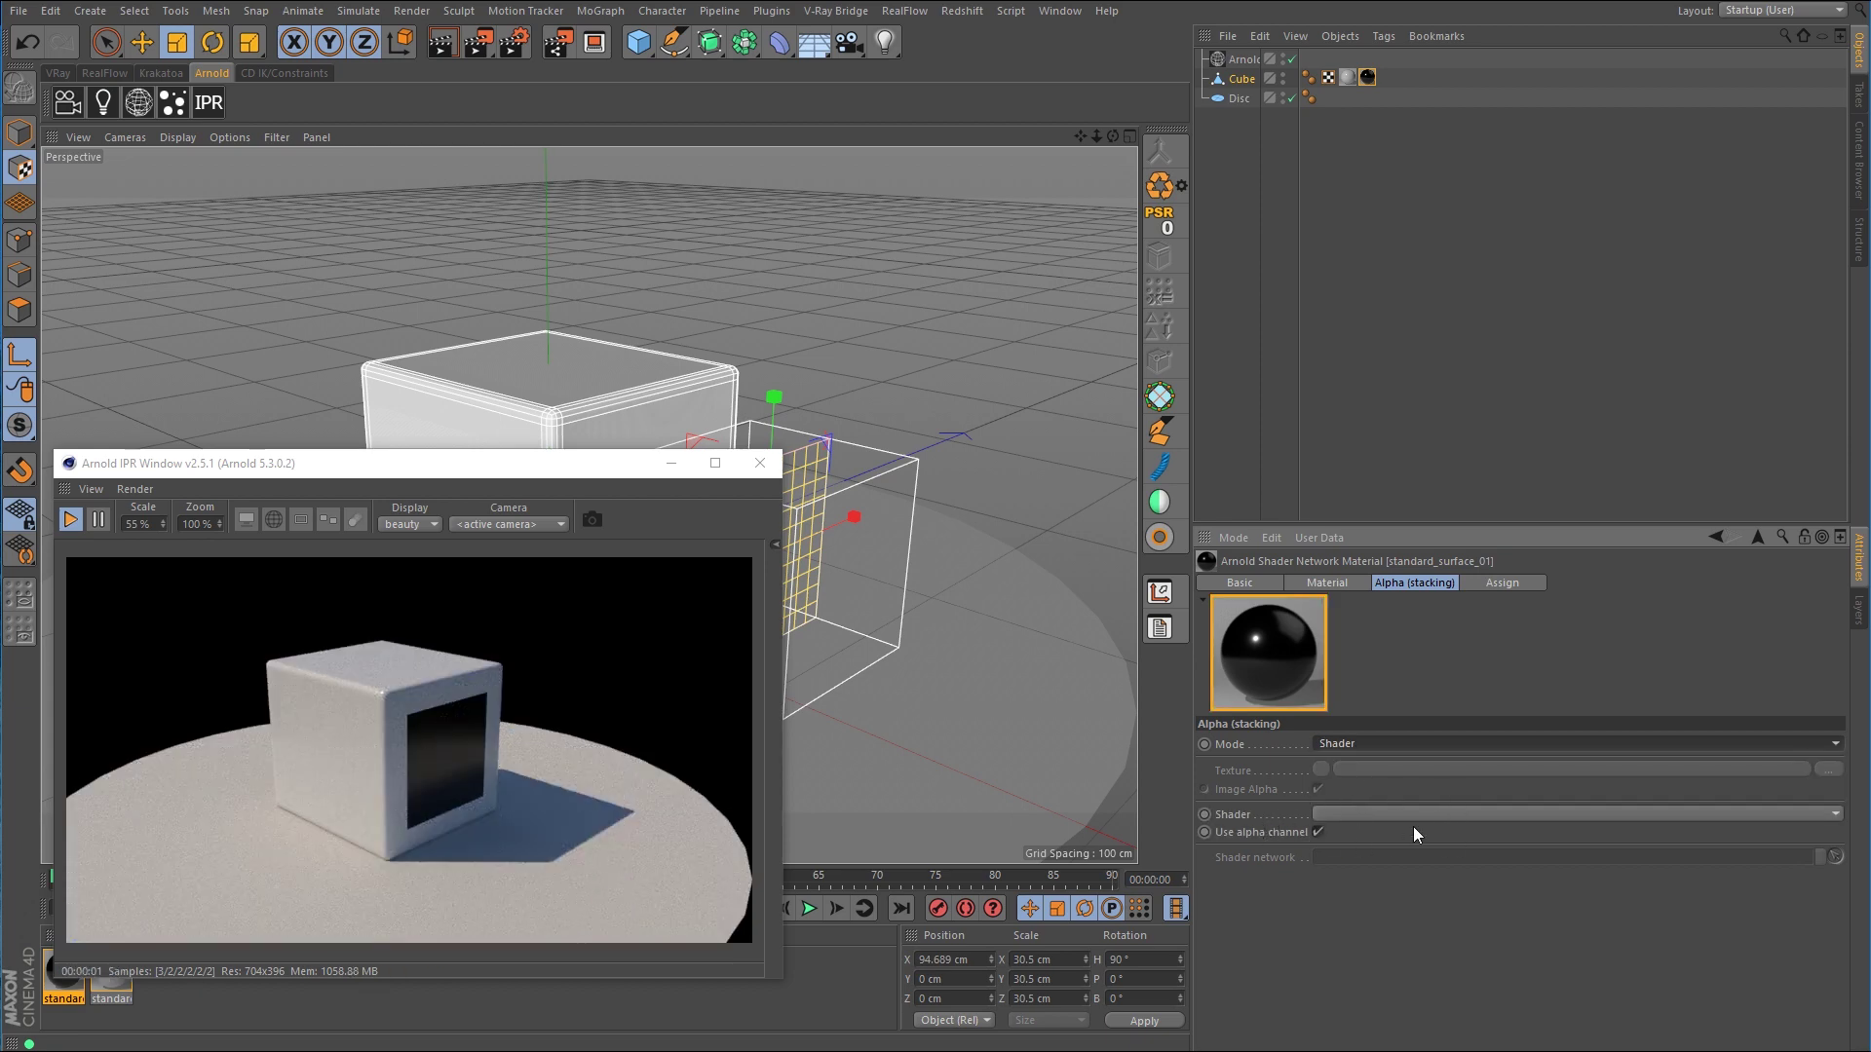
left_click(1345, 819)
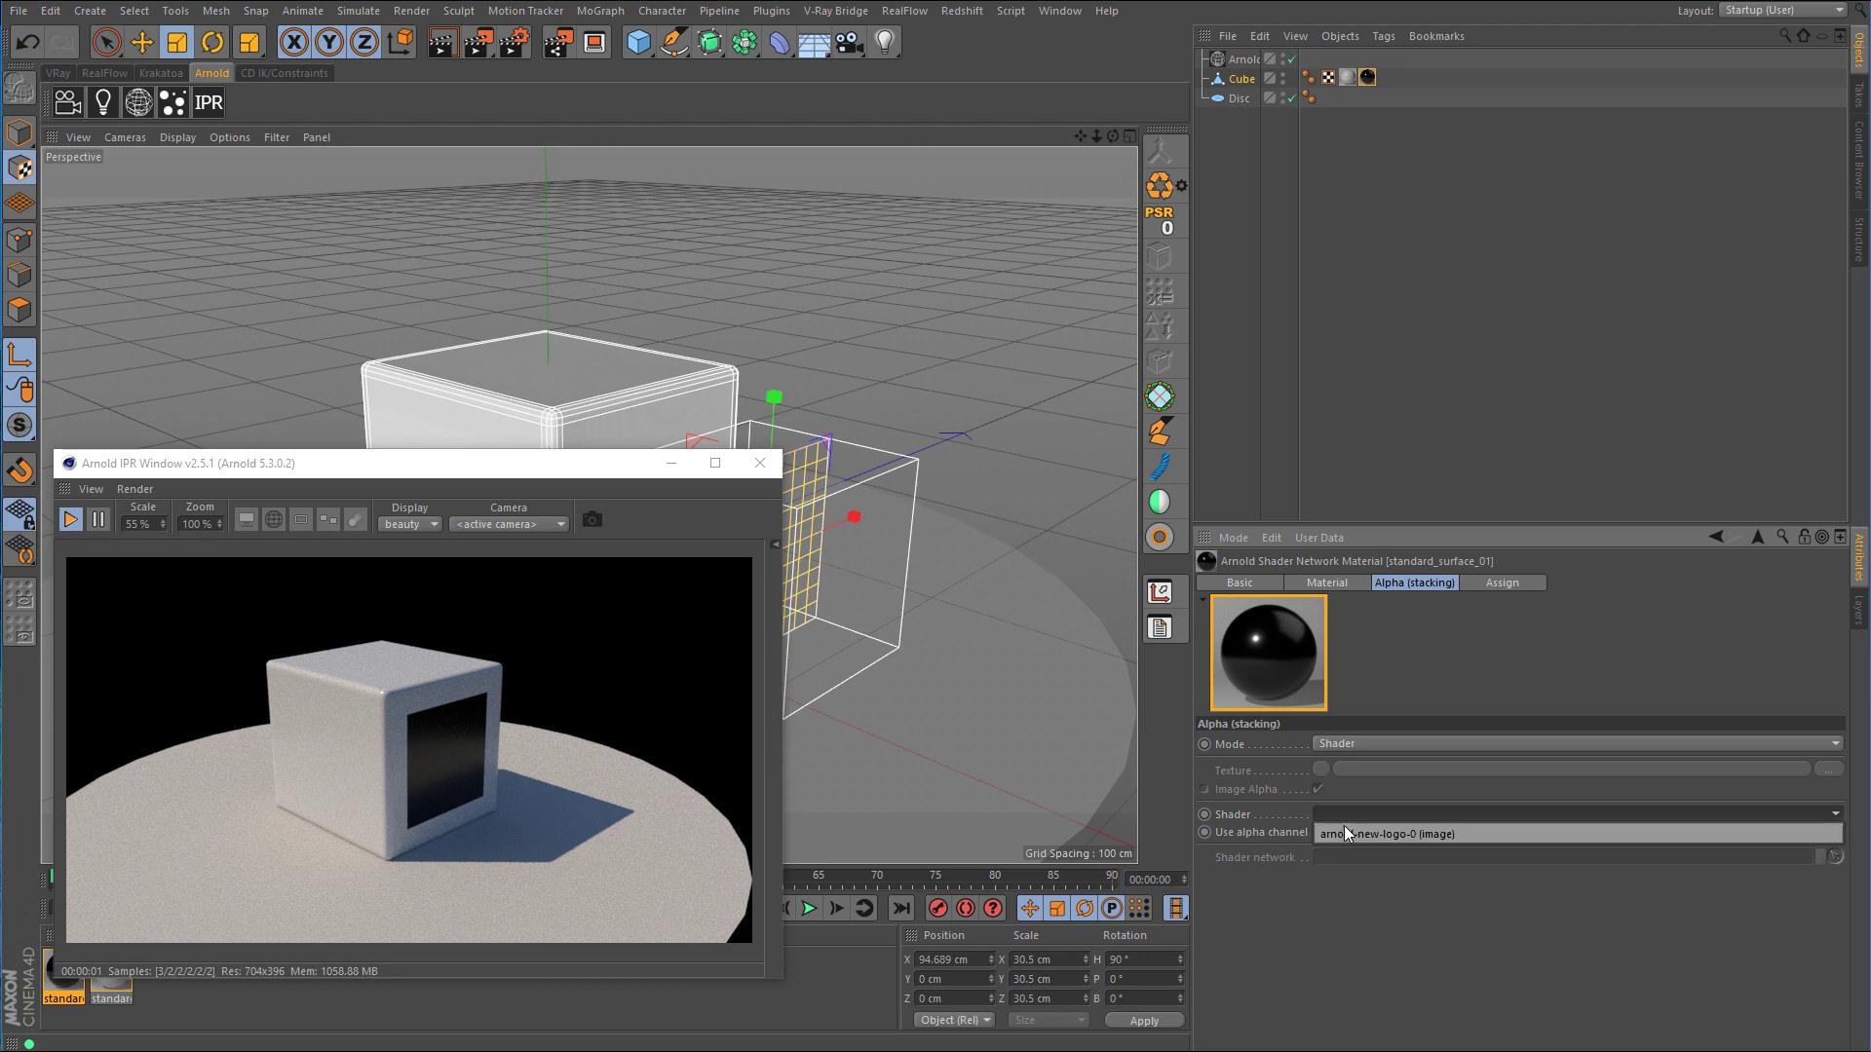
left_click(1407, 834)
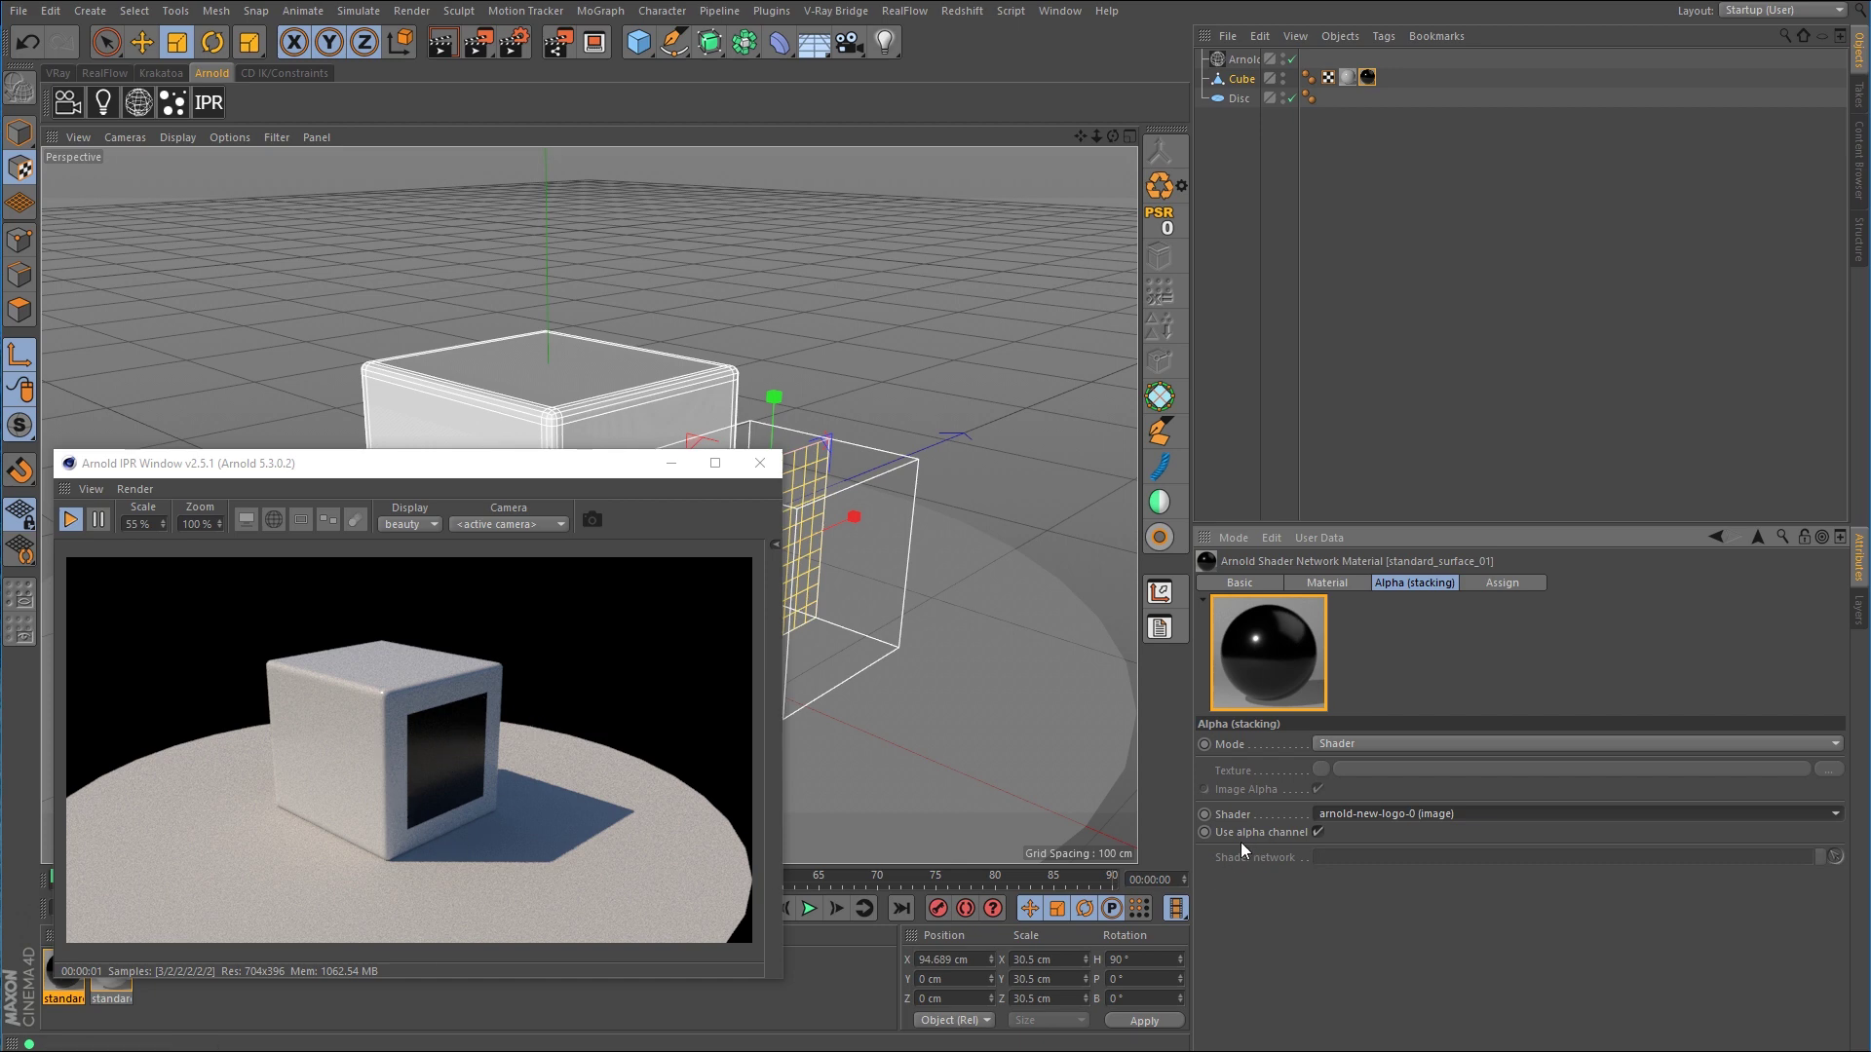
left_click(1318, 833)
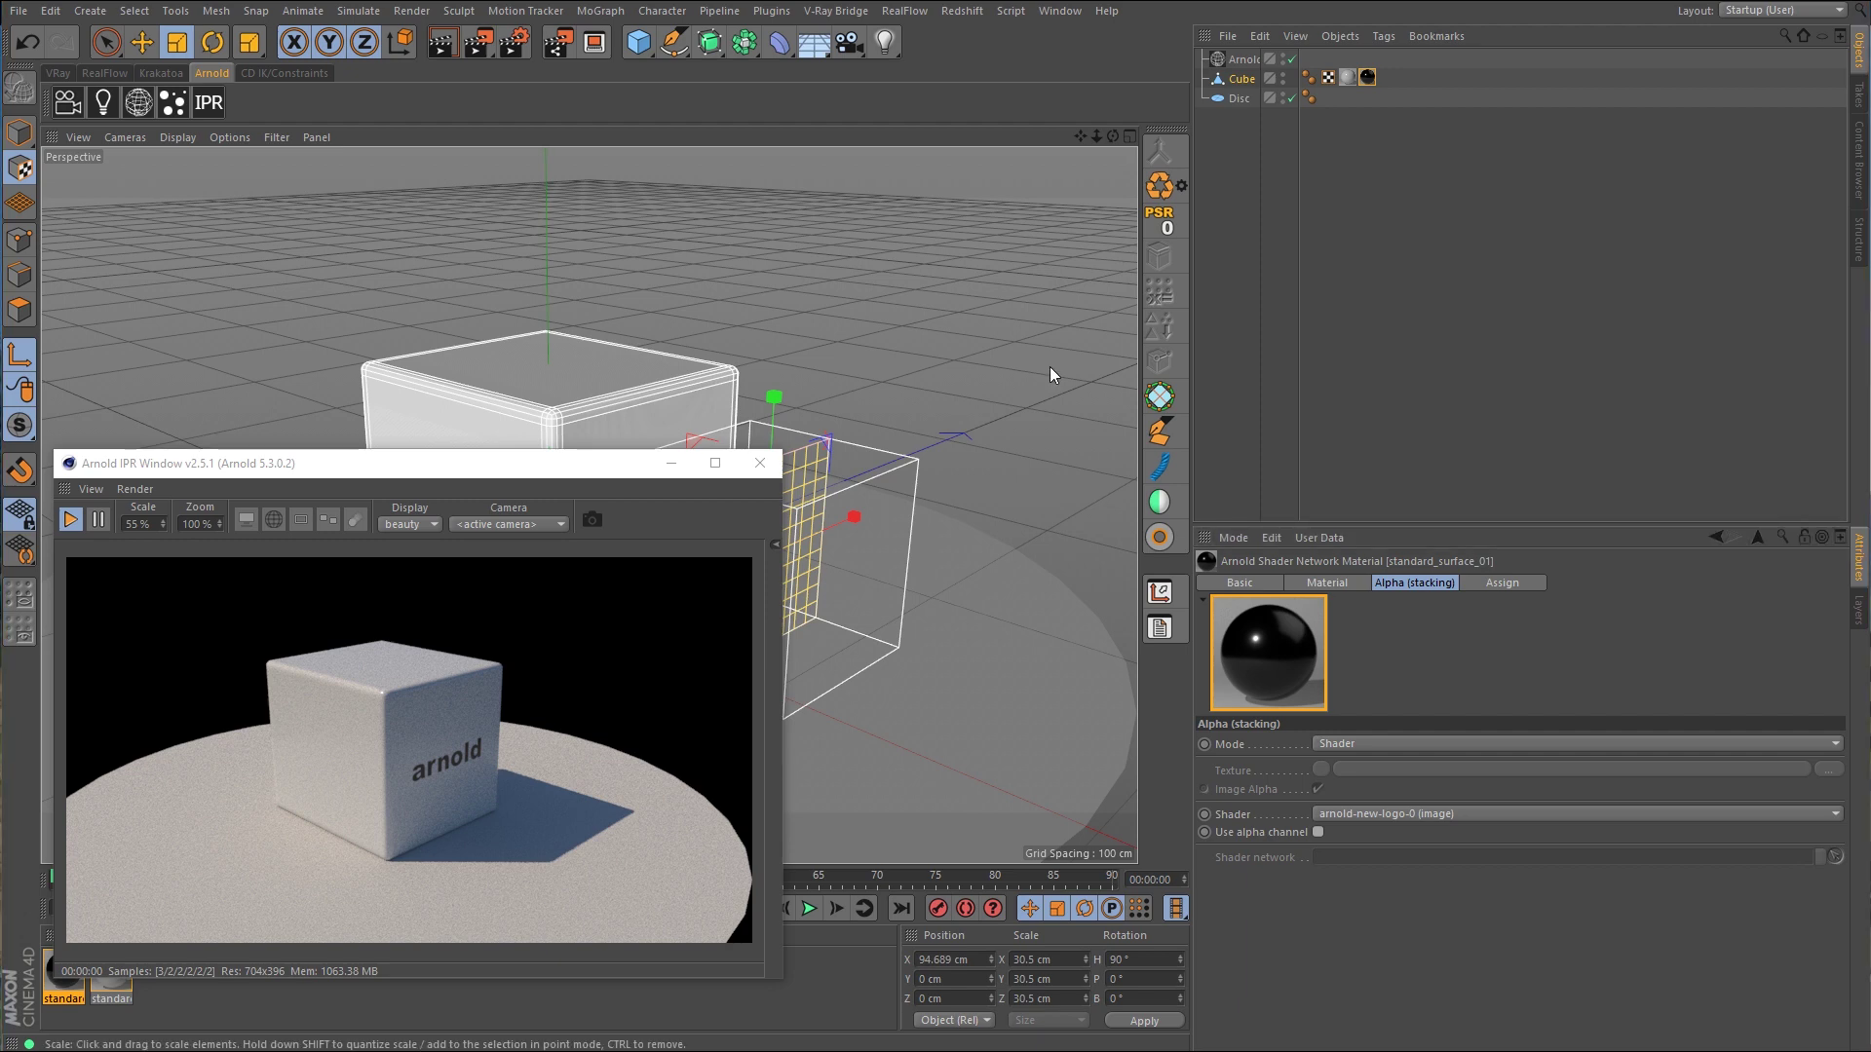
Step: Duplicate the standard_surface_01 texture tag on the Cube and move the IPR window clear of the material list
left_click(1368, 77)
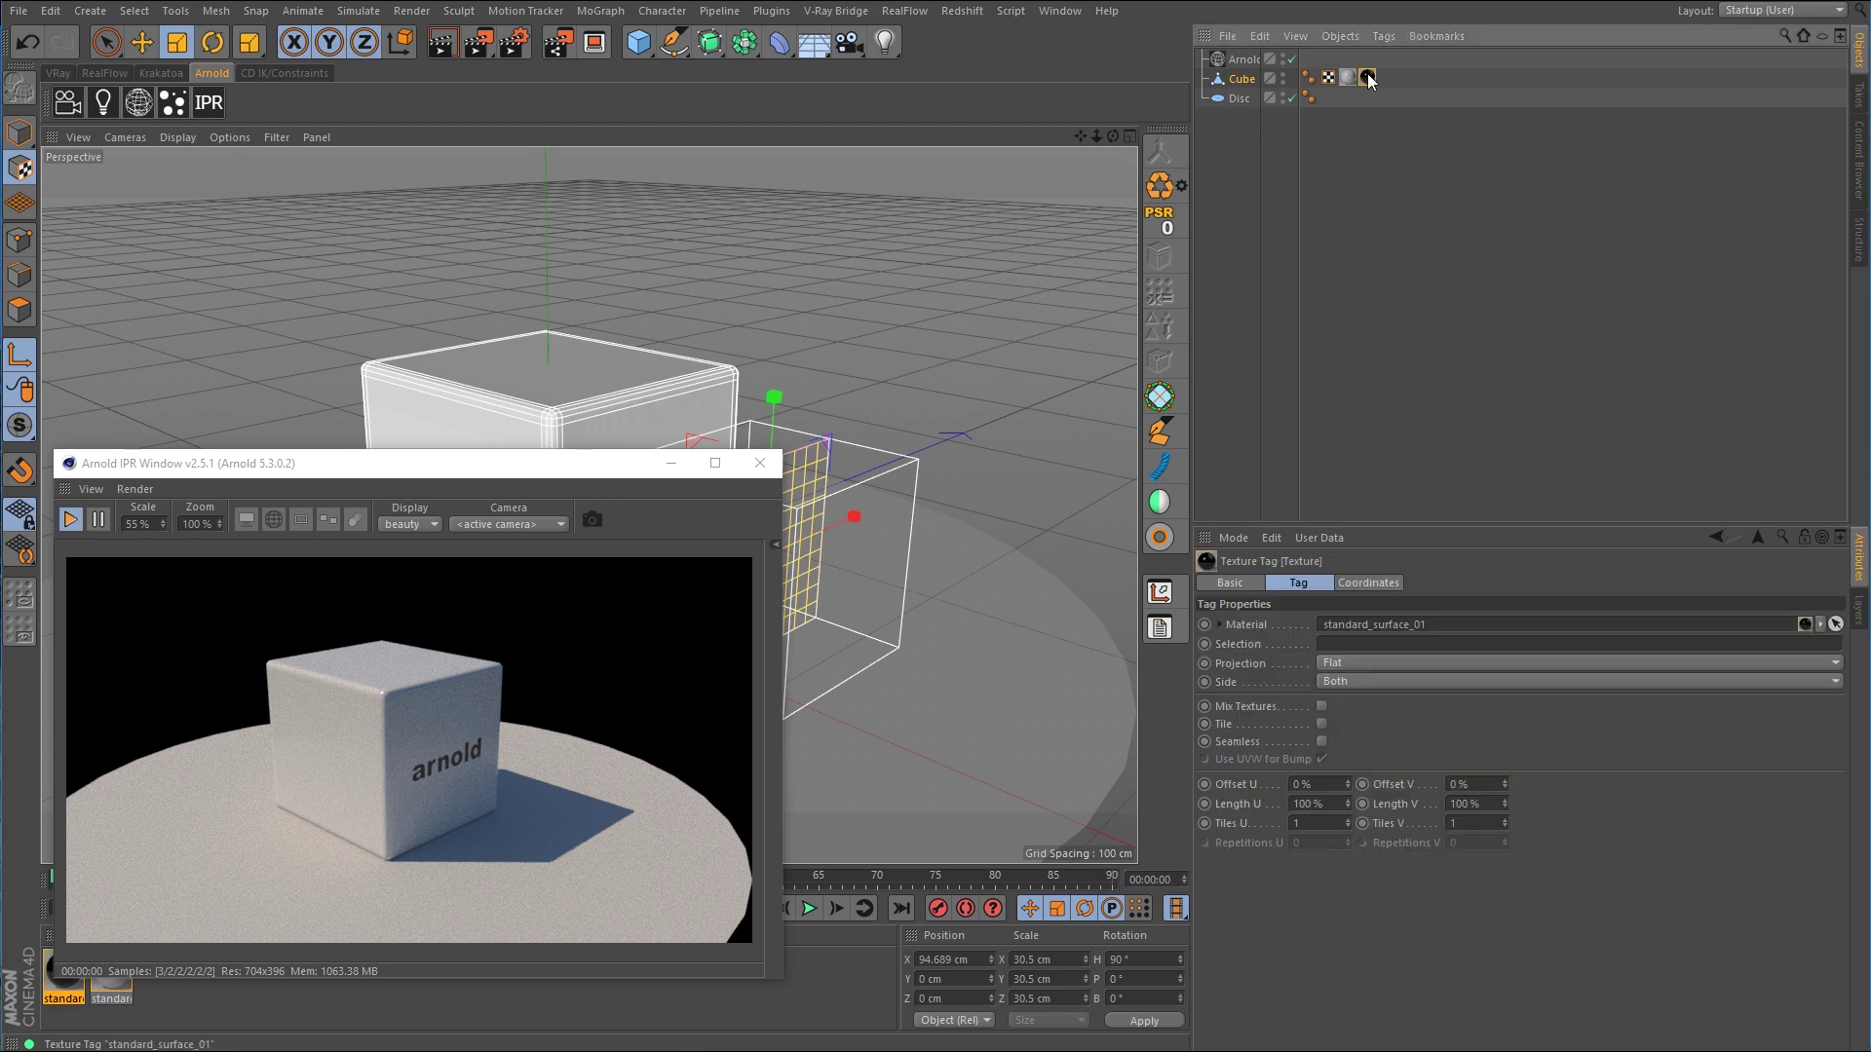
left_click_drag(1368, 80, 1391, 80, "ctrl")
left_click_drag(549, 455, 661, 278)
Step: Duplicate the black standard_surface_01 material and set the copy's base color to green with H 121°, S 100% and V 100%
left_click(59, 972)
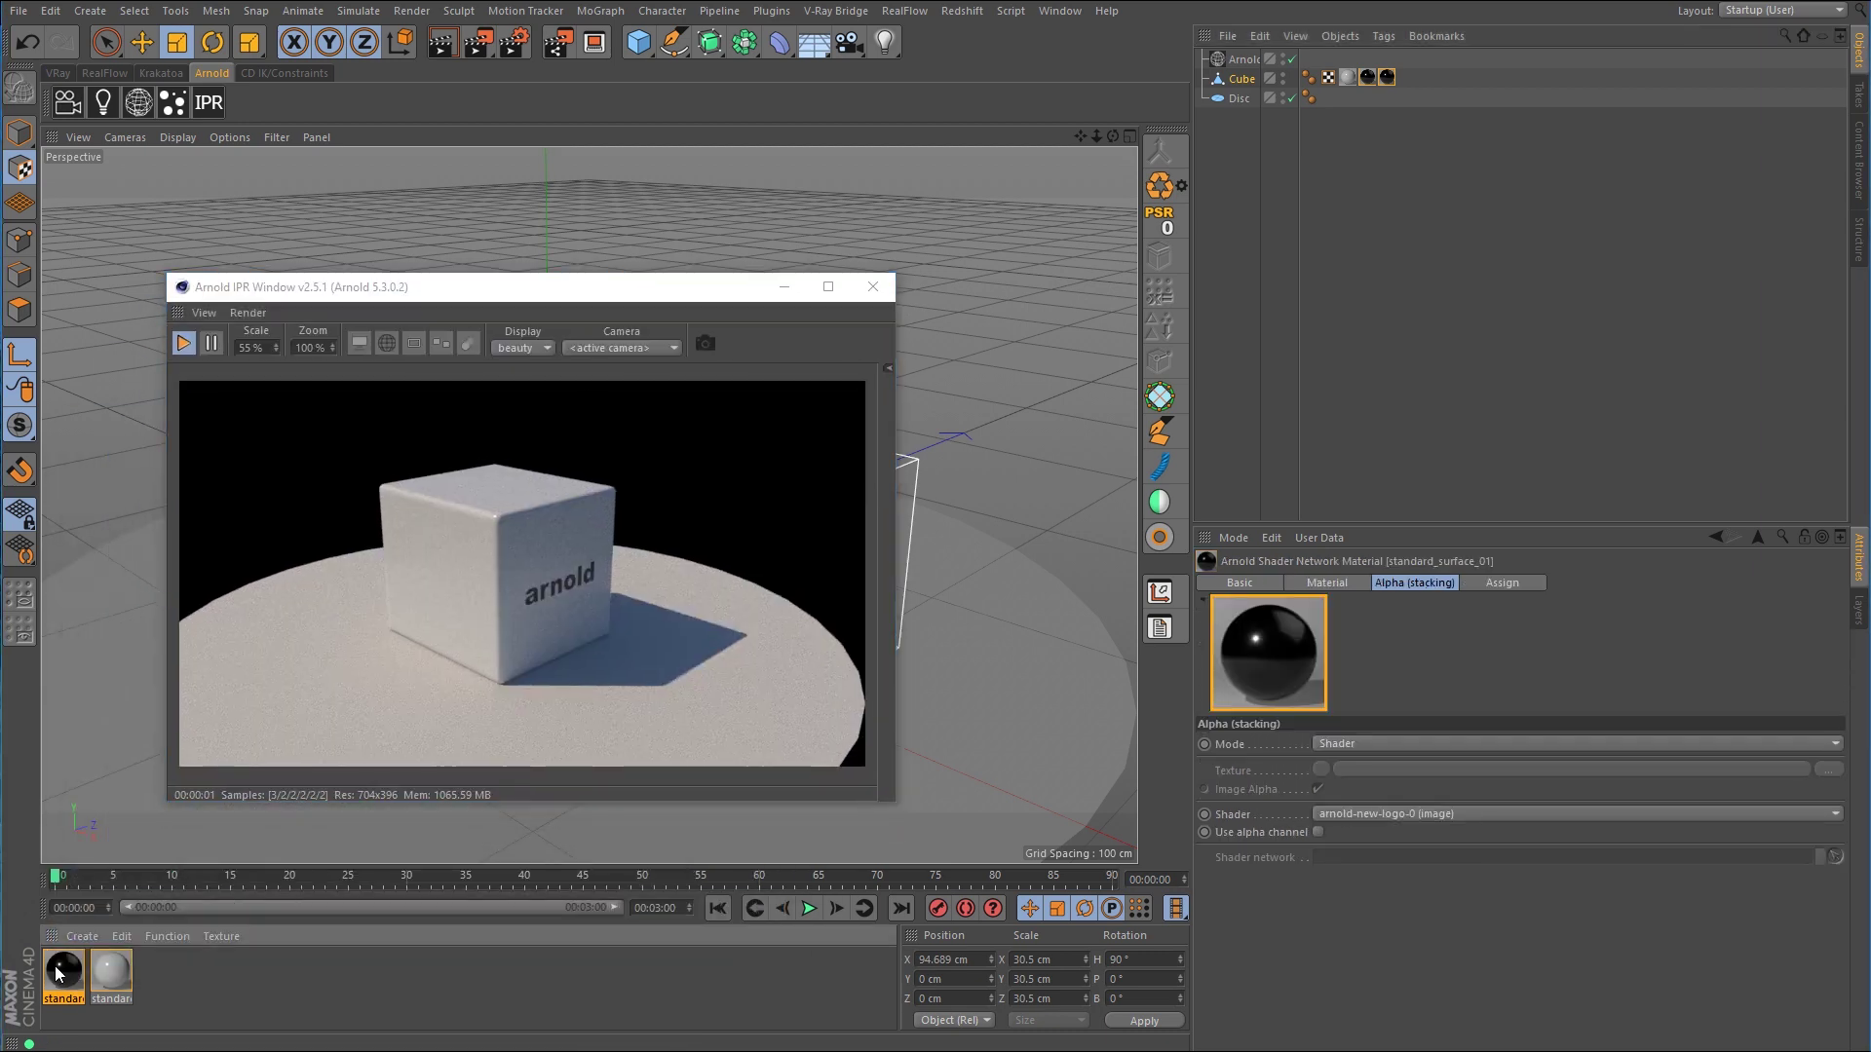
left_click_drag(57, 967, 78, 969, "ctrl")
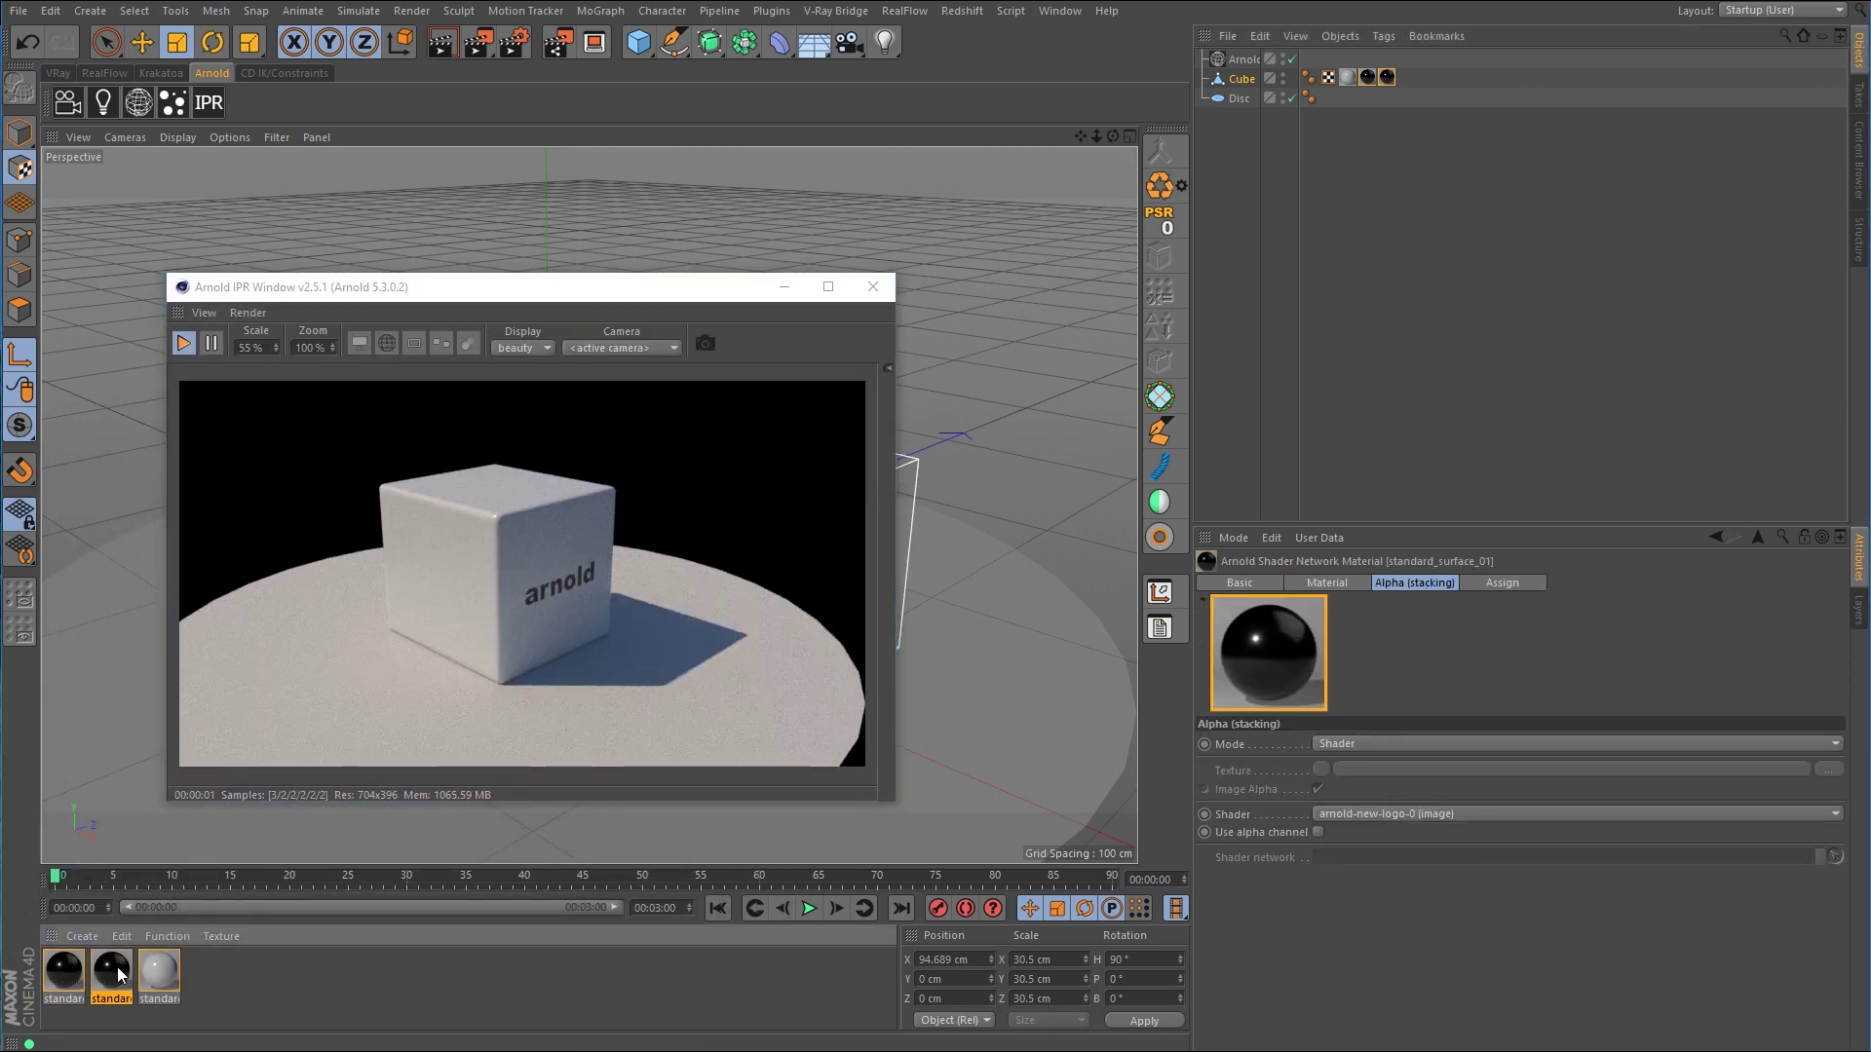
double_click(119, 972)
left_click(568, 378)
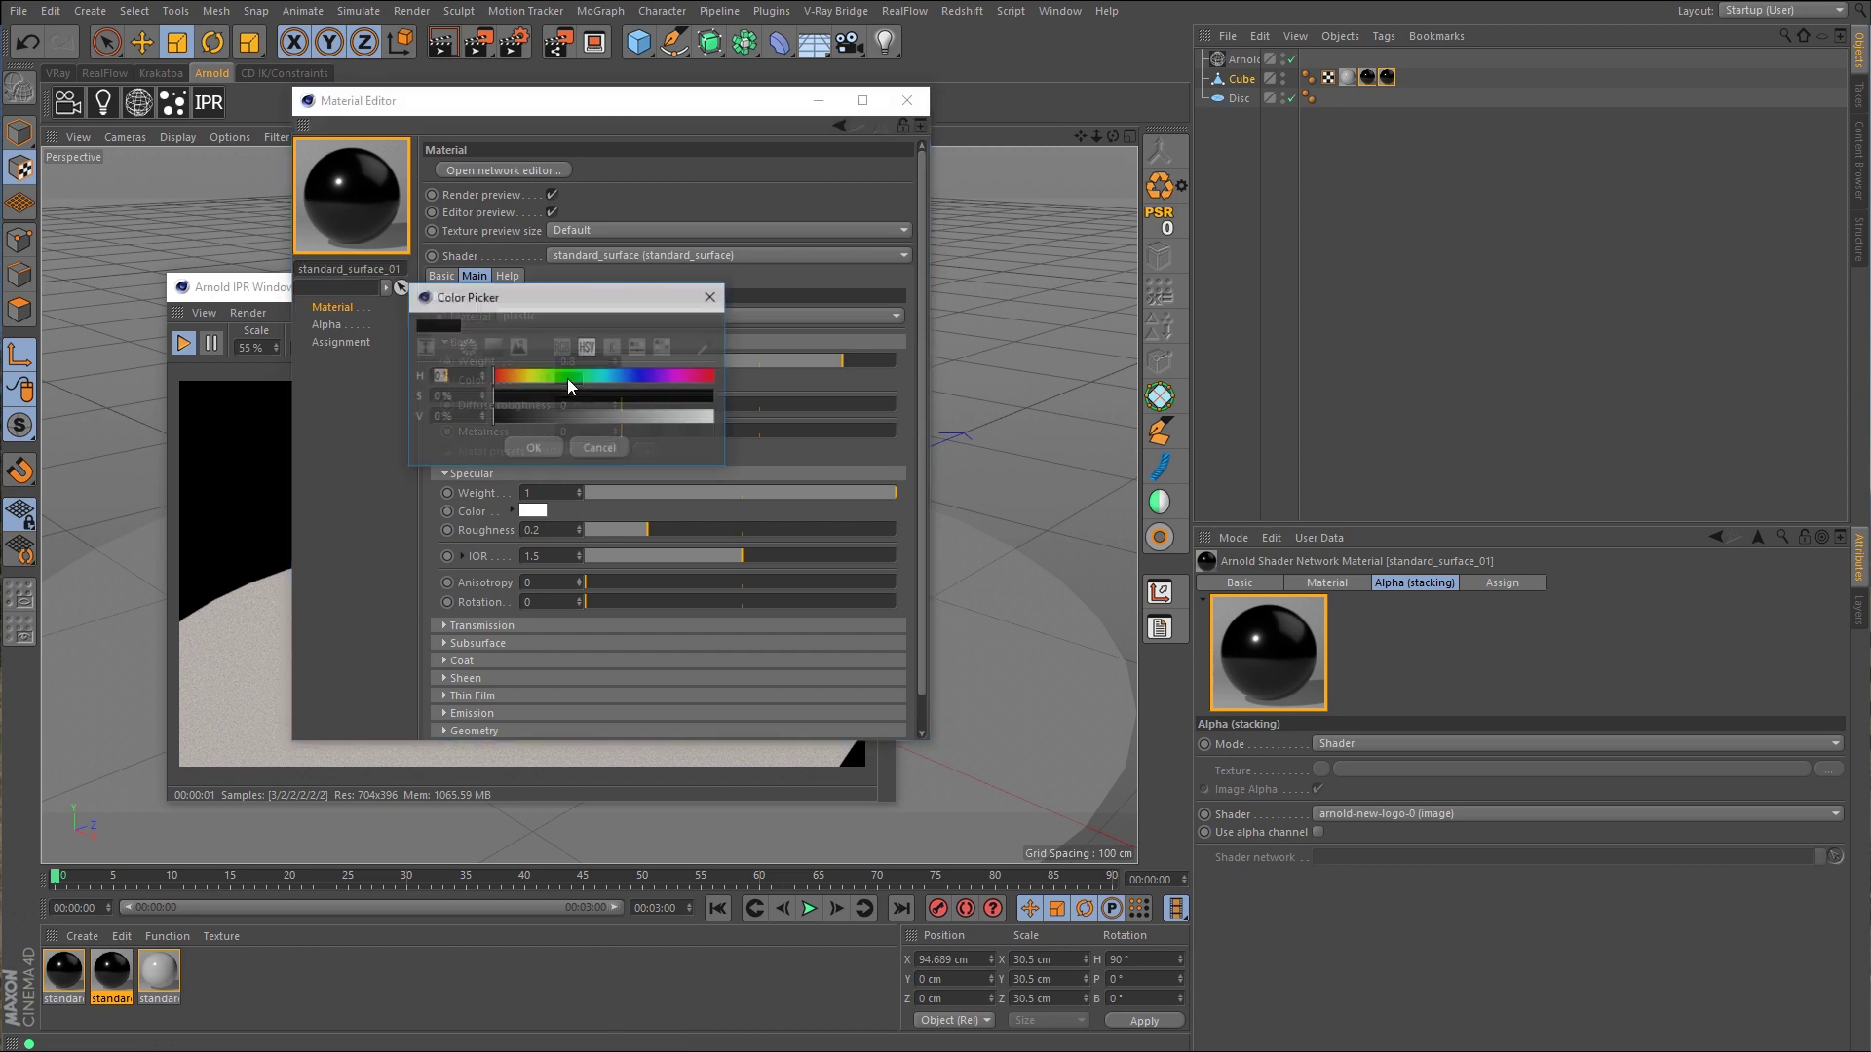
left_click(569, 379)
left_click_drag(671, 400, 761, 425)
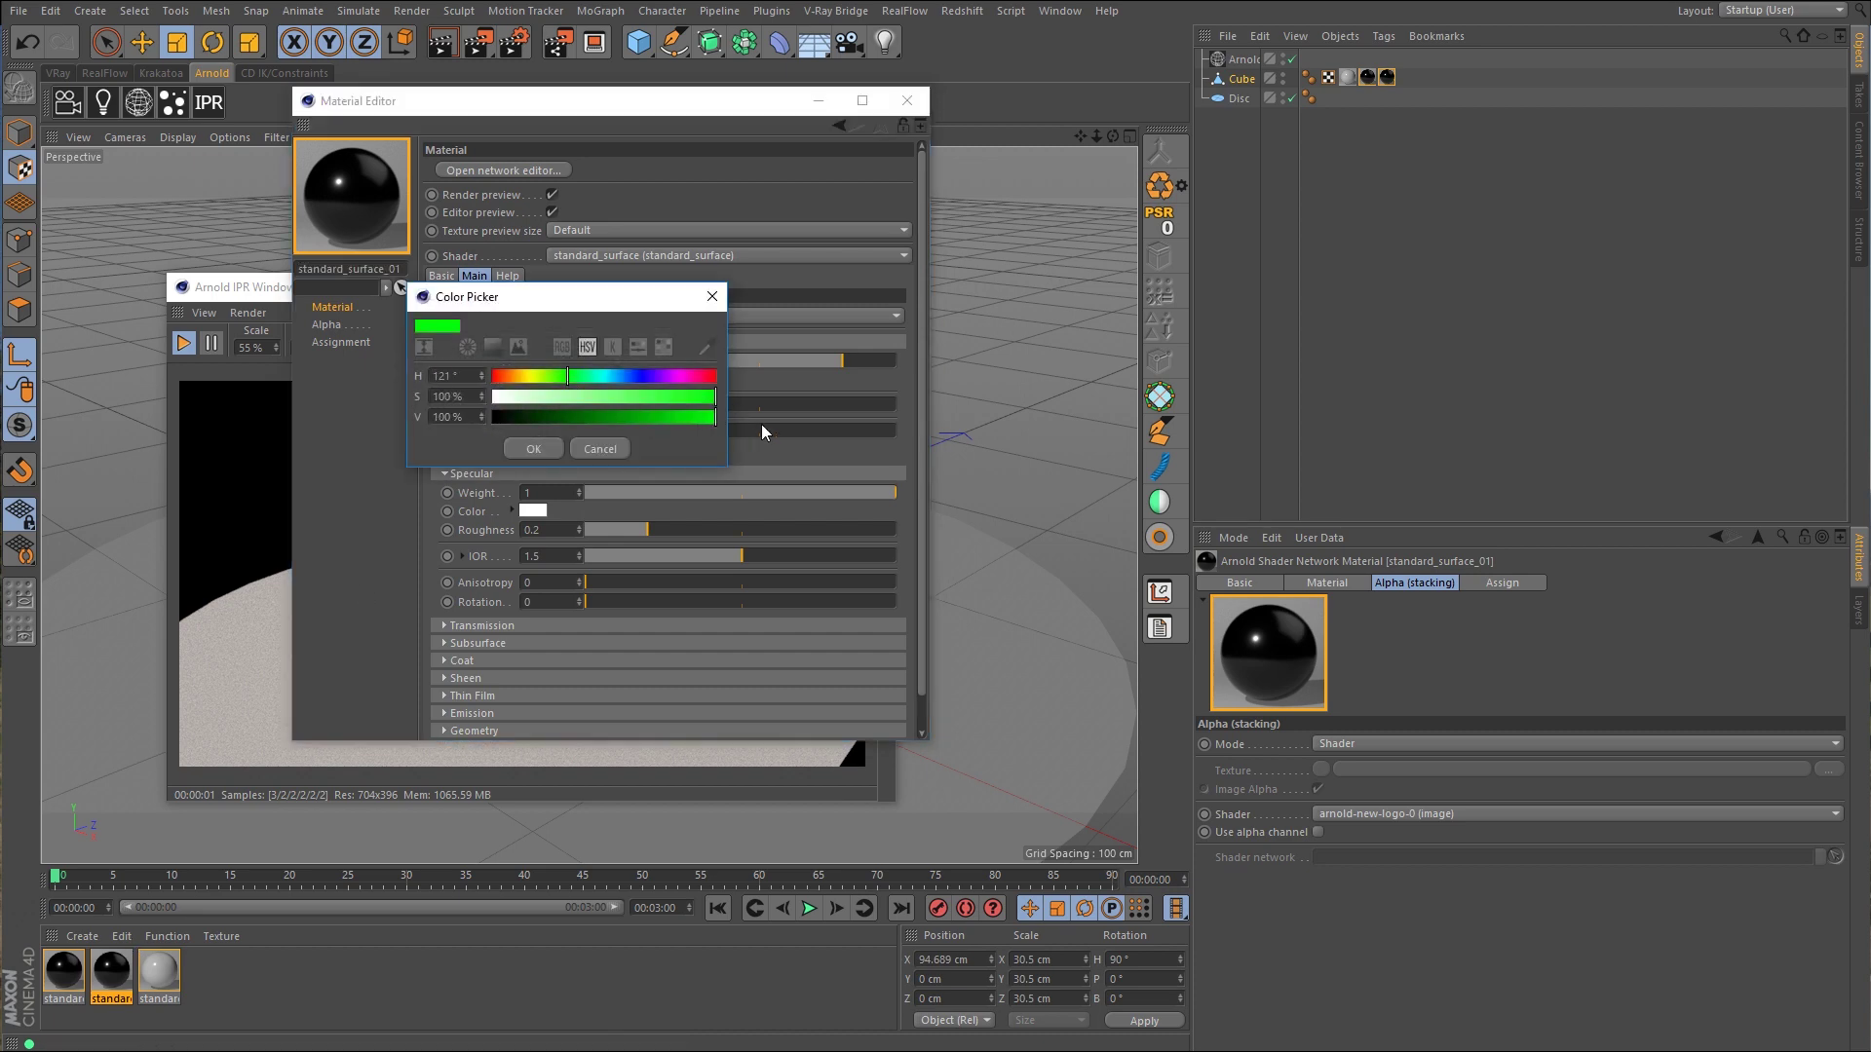
left_click(535, 448)
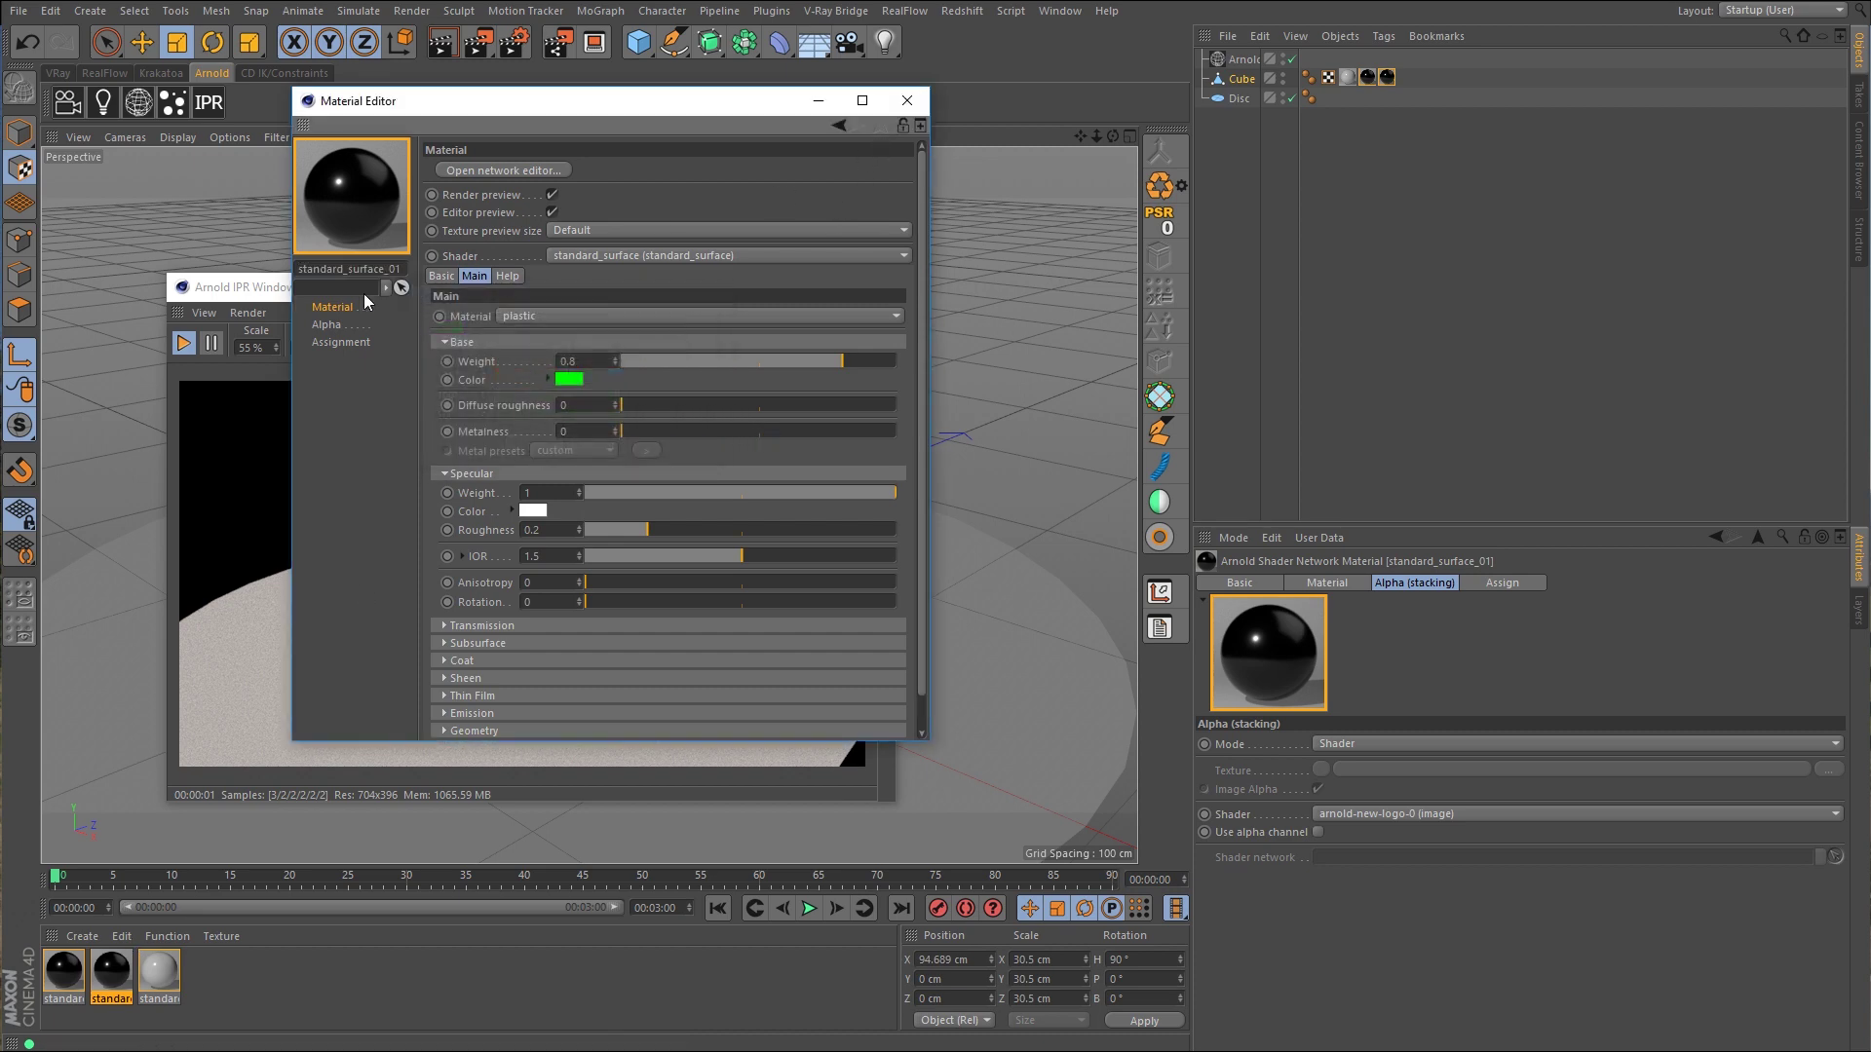
Step: Restart the IPR render, assign the green material to the Cube's last texture tag and close the Material Editor
left_click(183, 346)
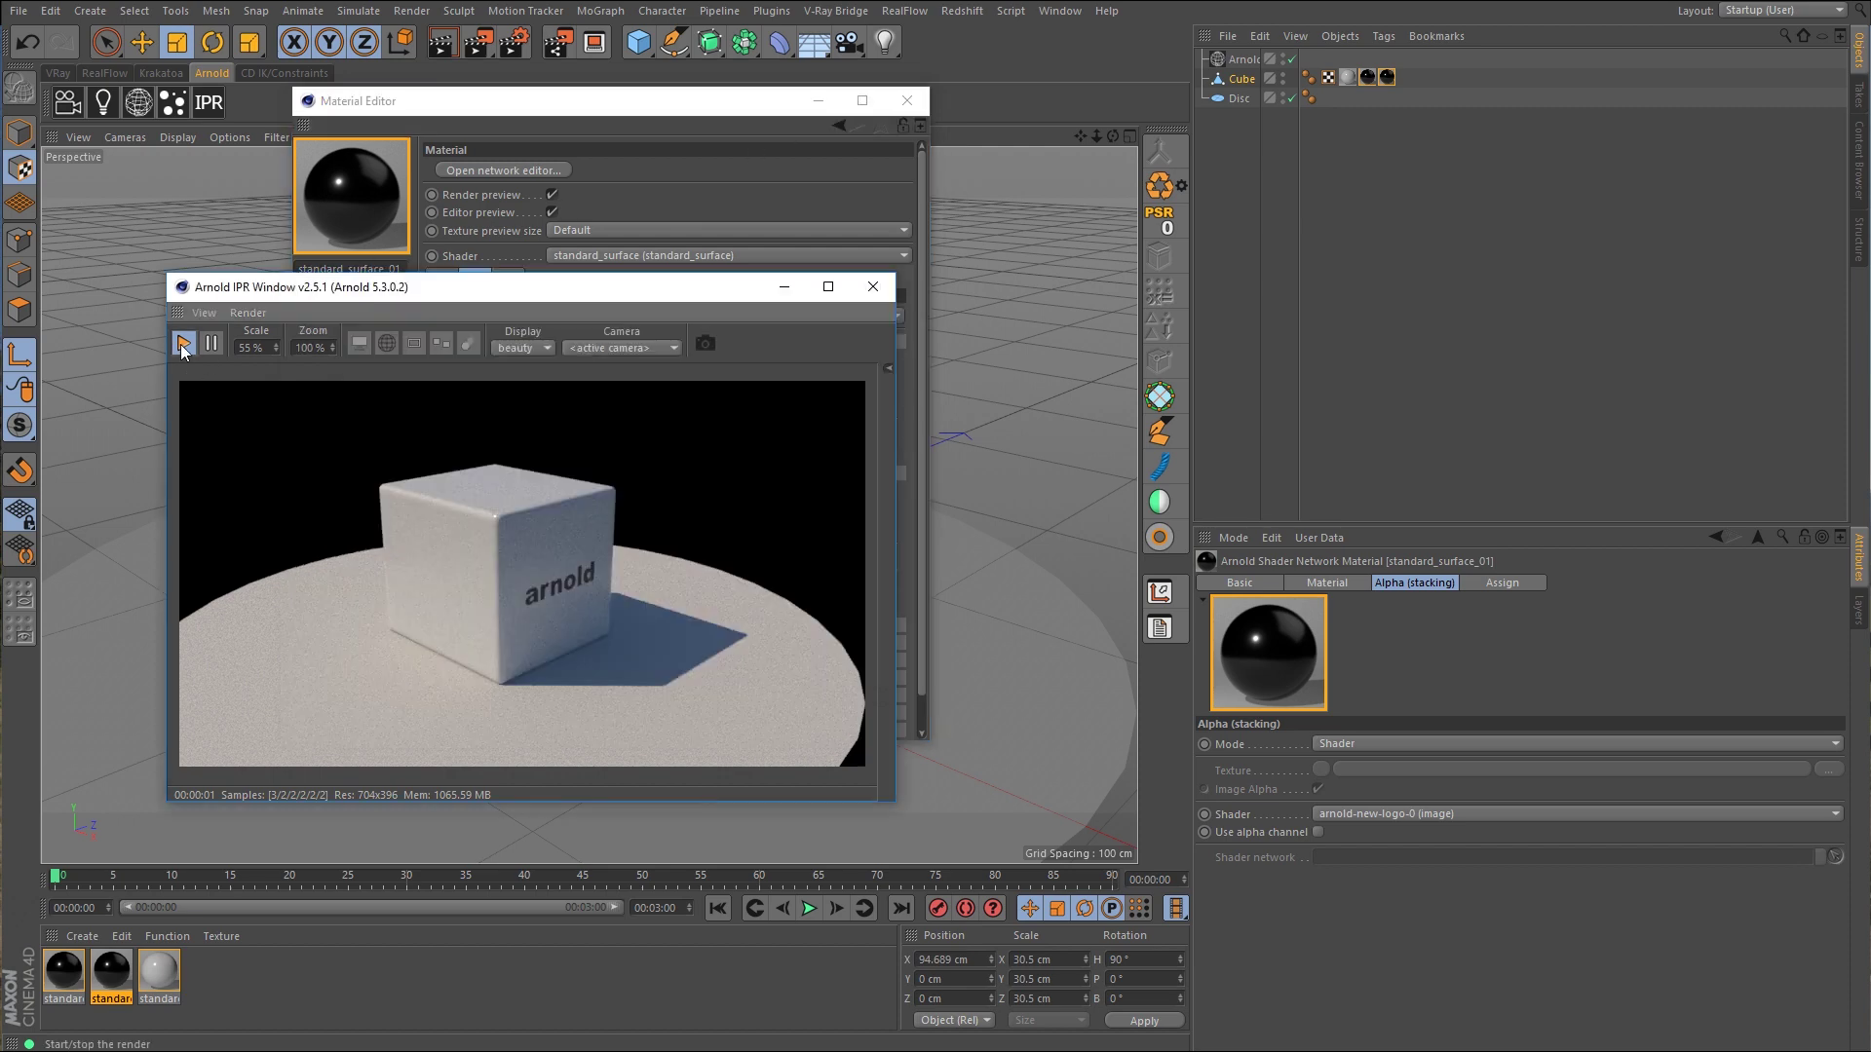
left_click(181, 346)
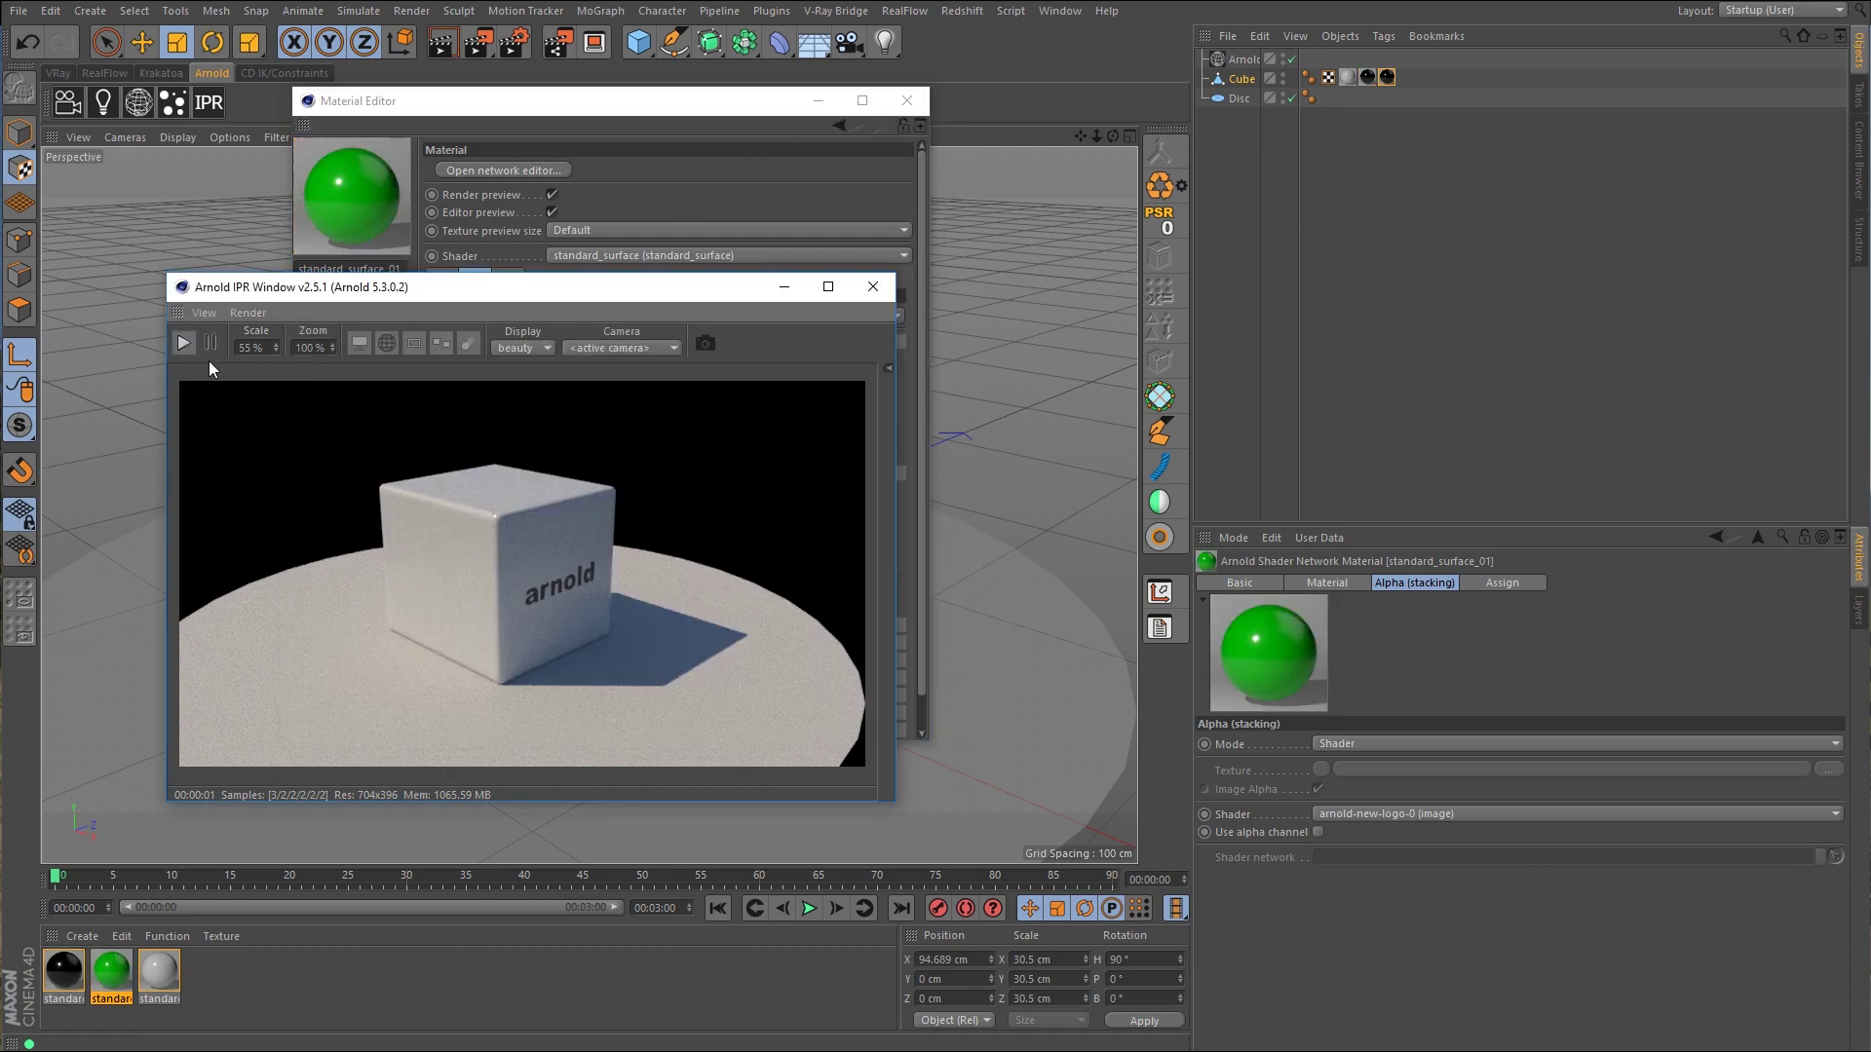
left_click(184, 345)
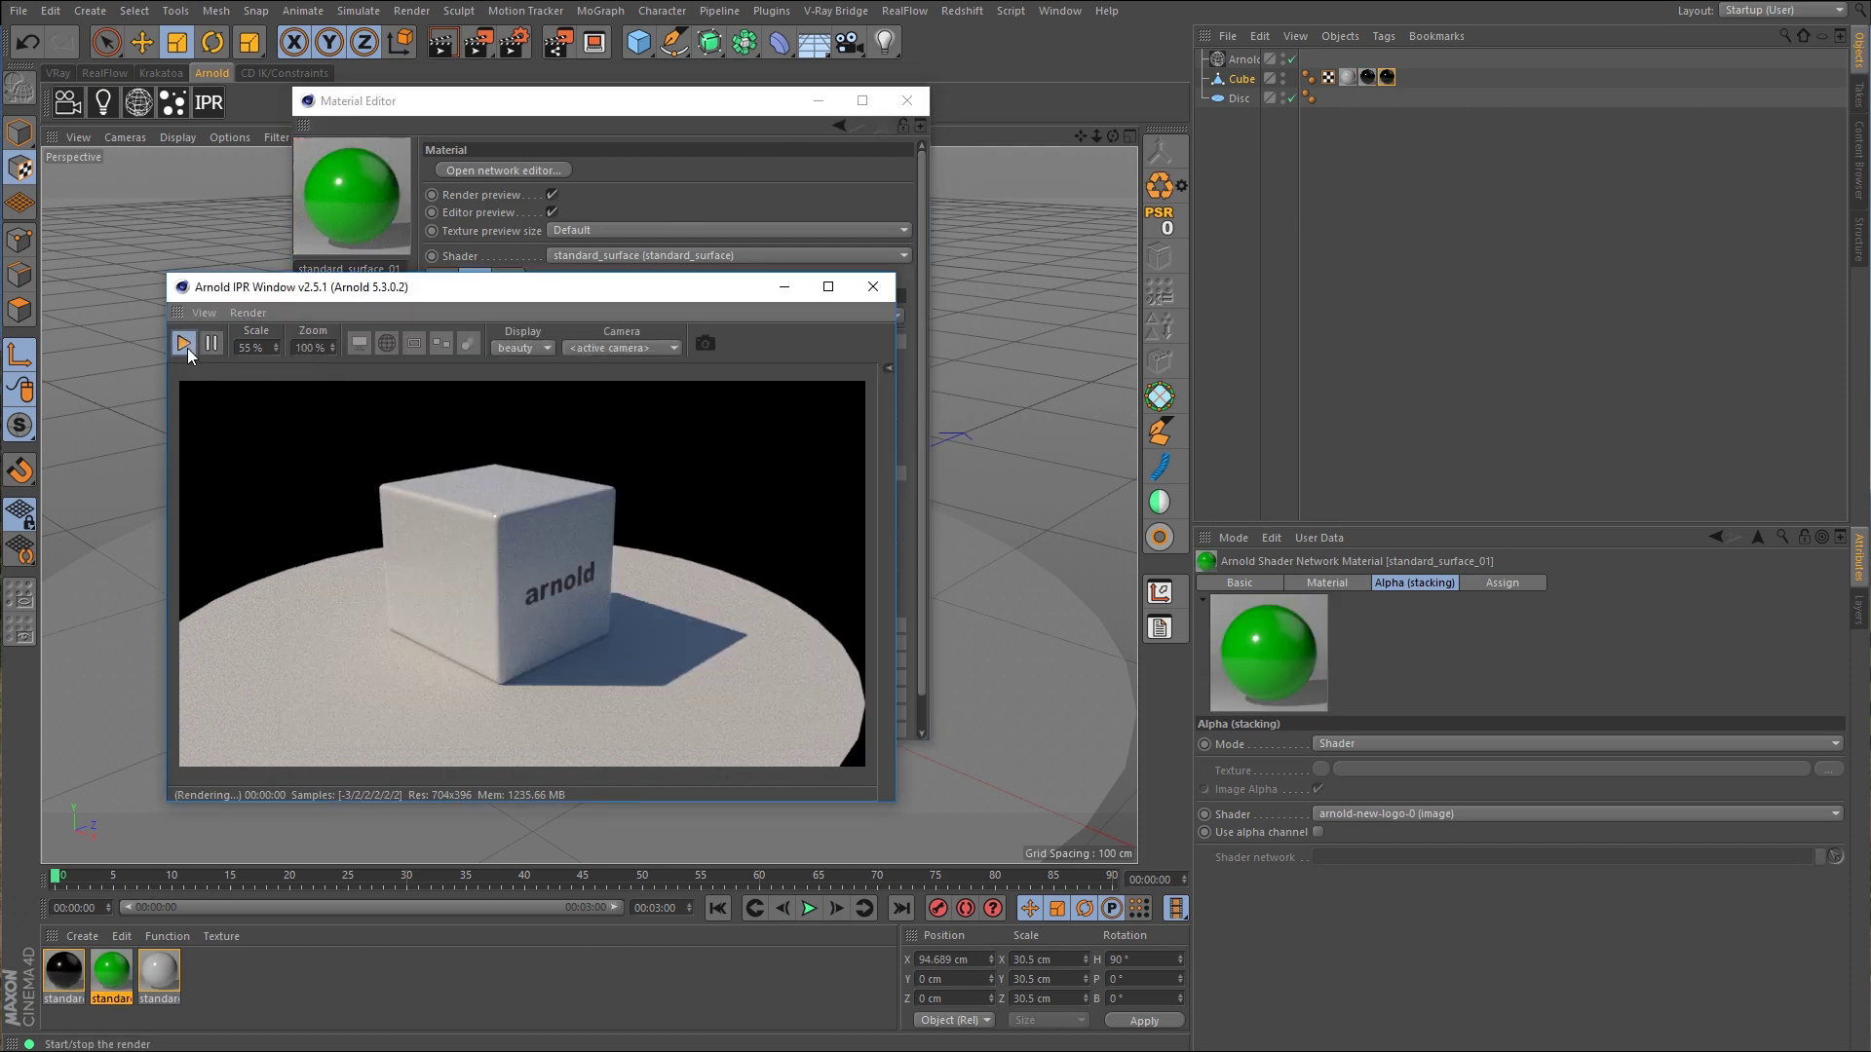
left_click(361, 185)
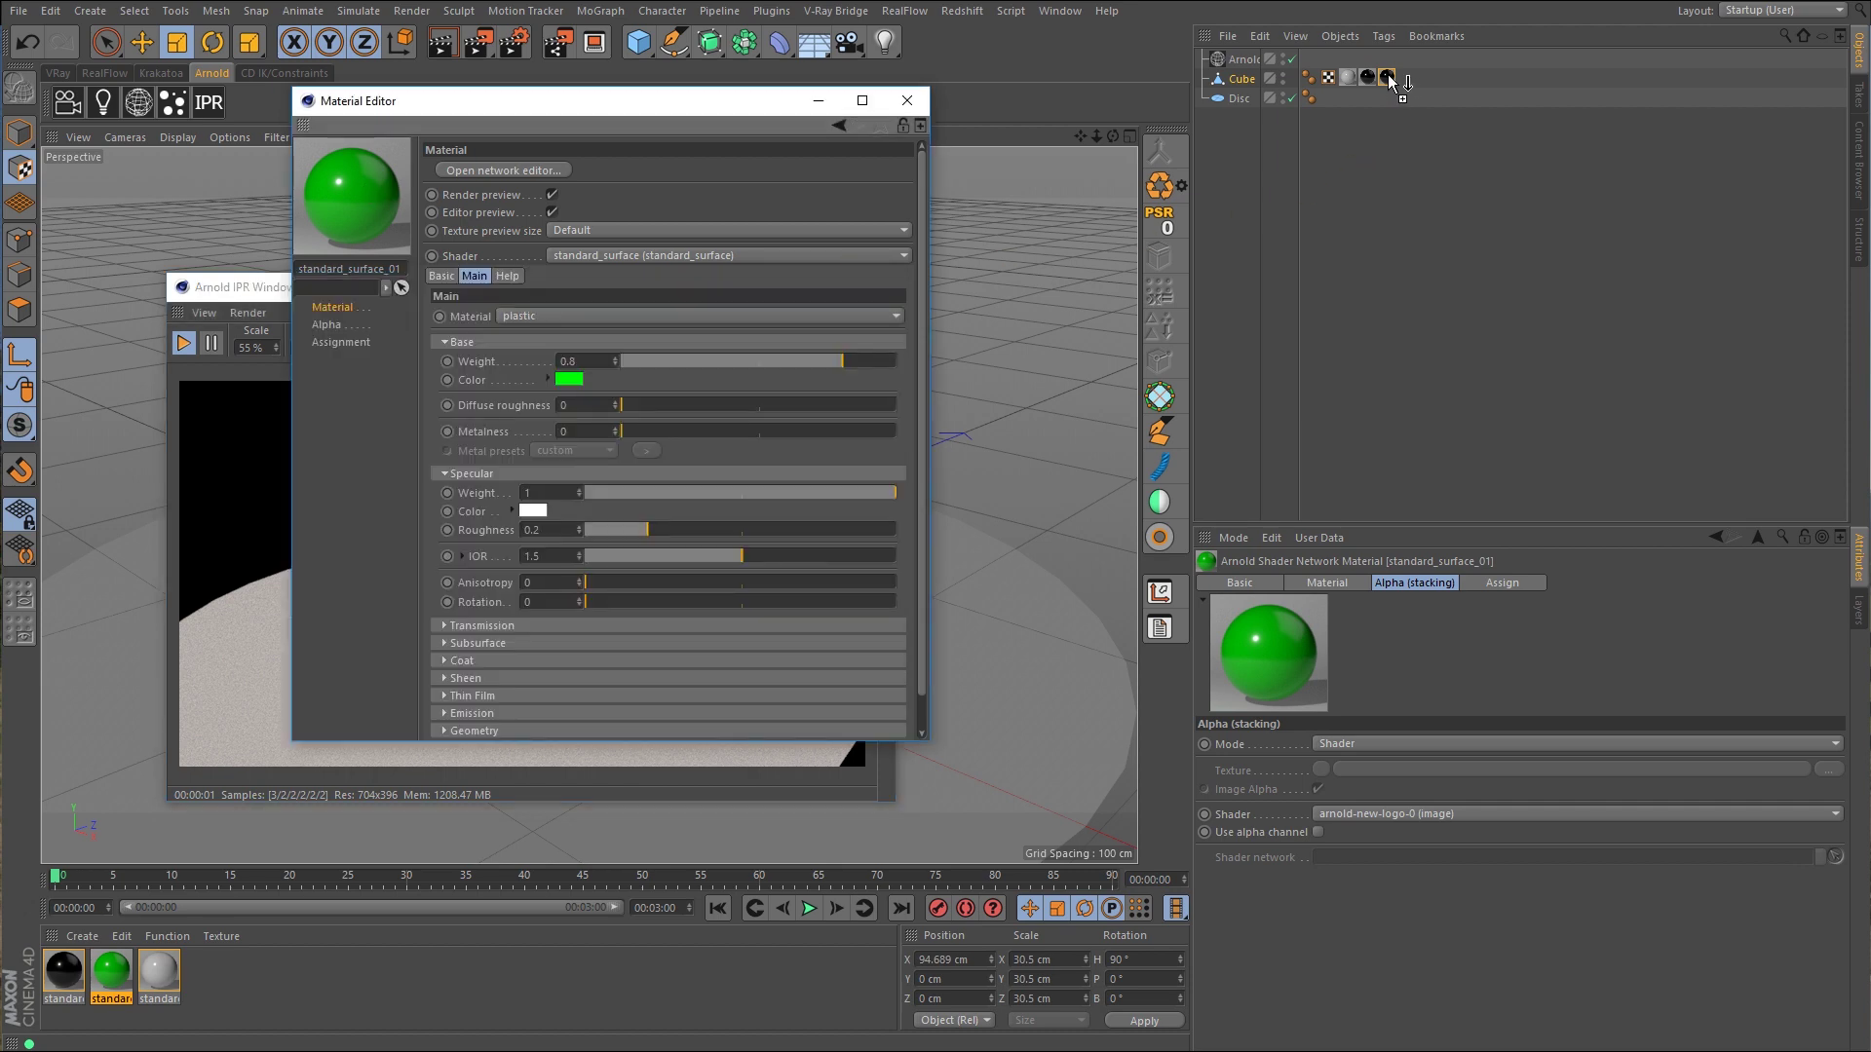
left_click_drag(1389, 77, 1388, 78)
left_click(906, 100)
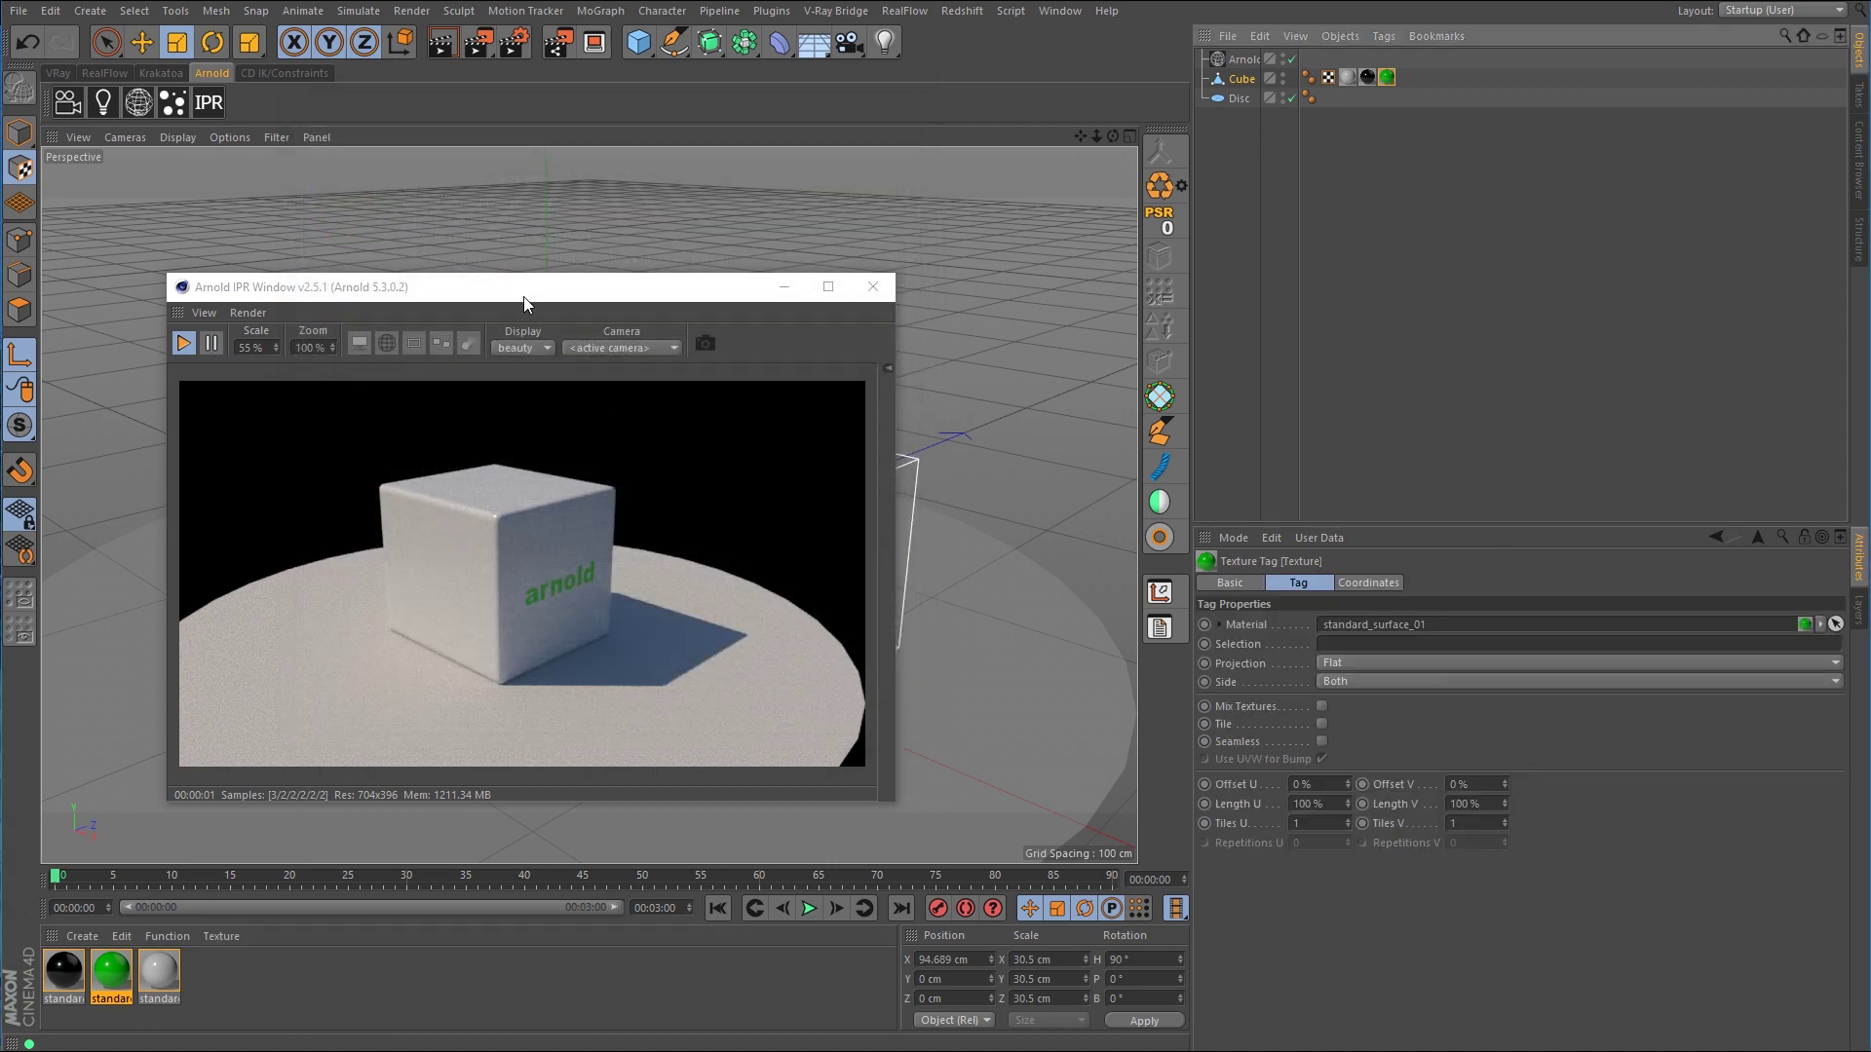
Step: Move the green logo's flat projection up about 19.7 cm along the Y axis, placing it above the black logo
left_click_drag(523, 296, 1302, 427)
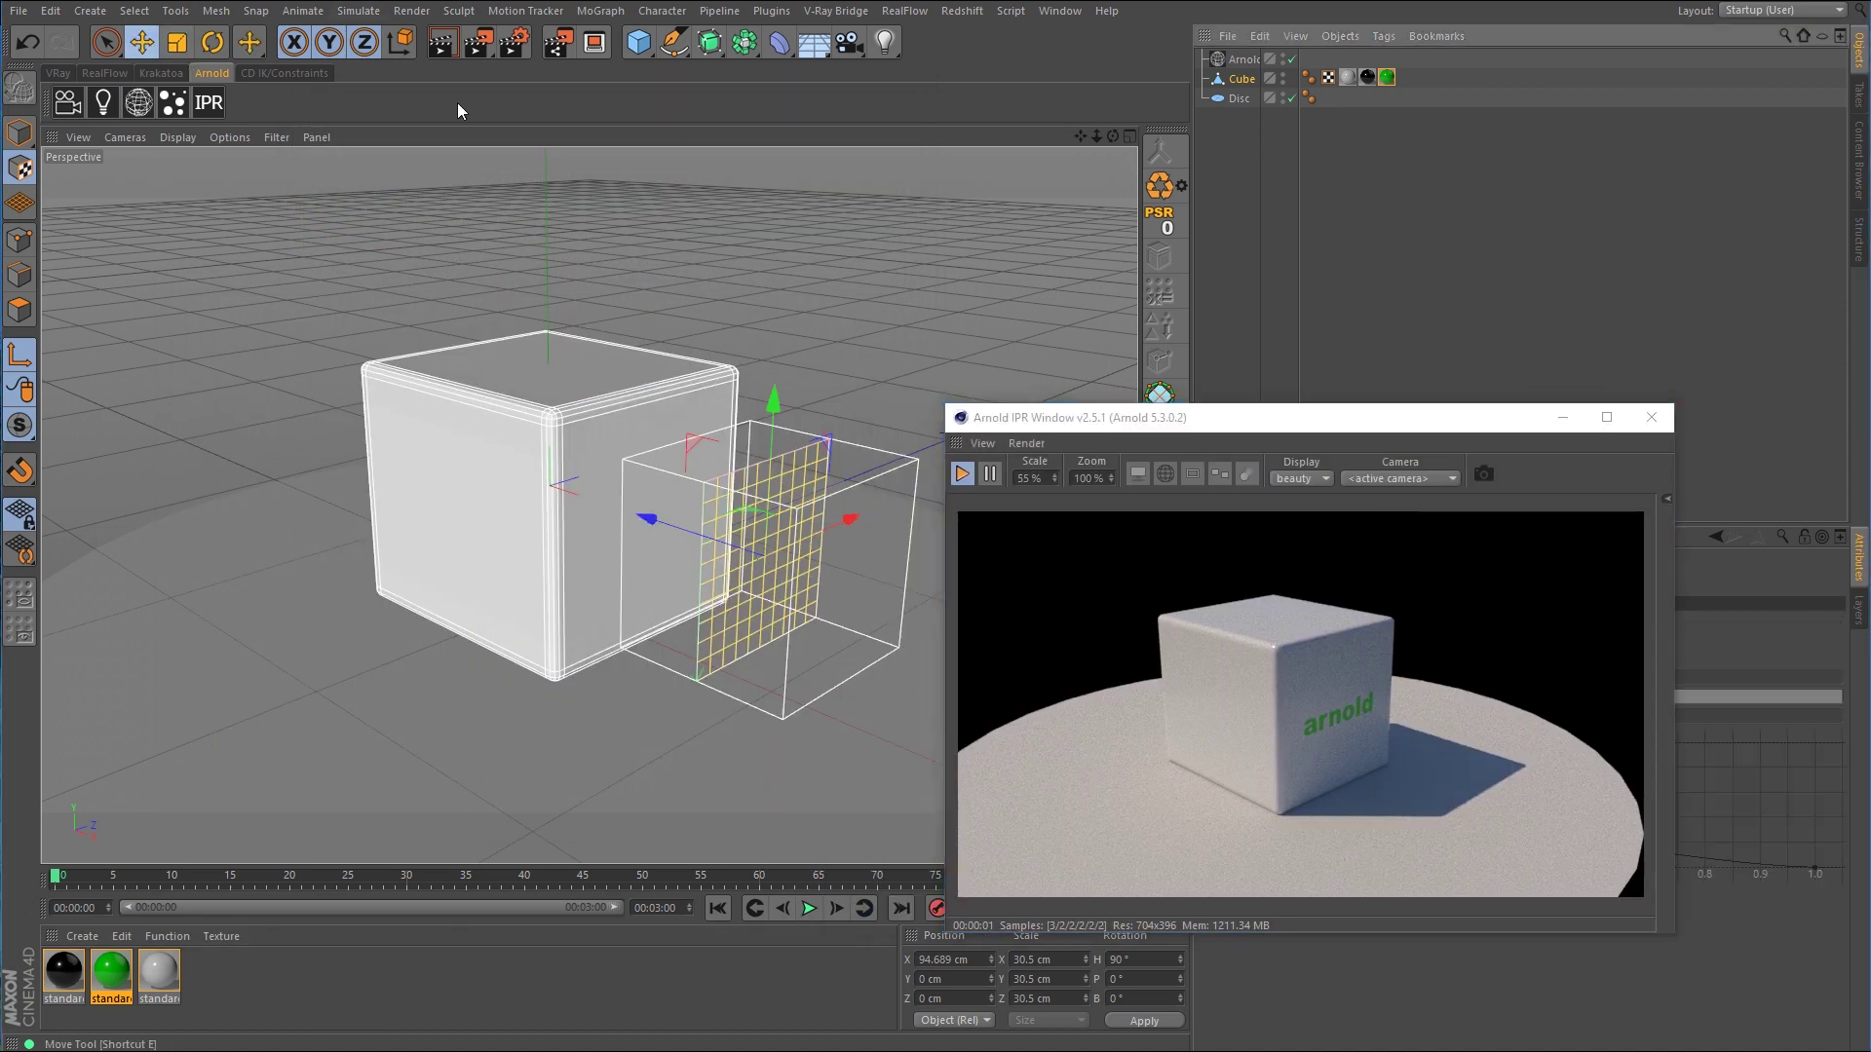
left_click_drag(776, 406, 779, 341)
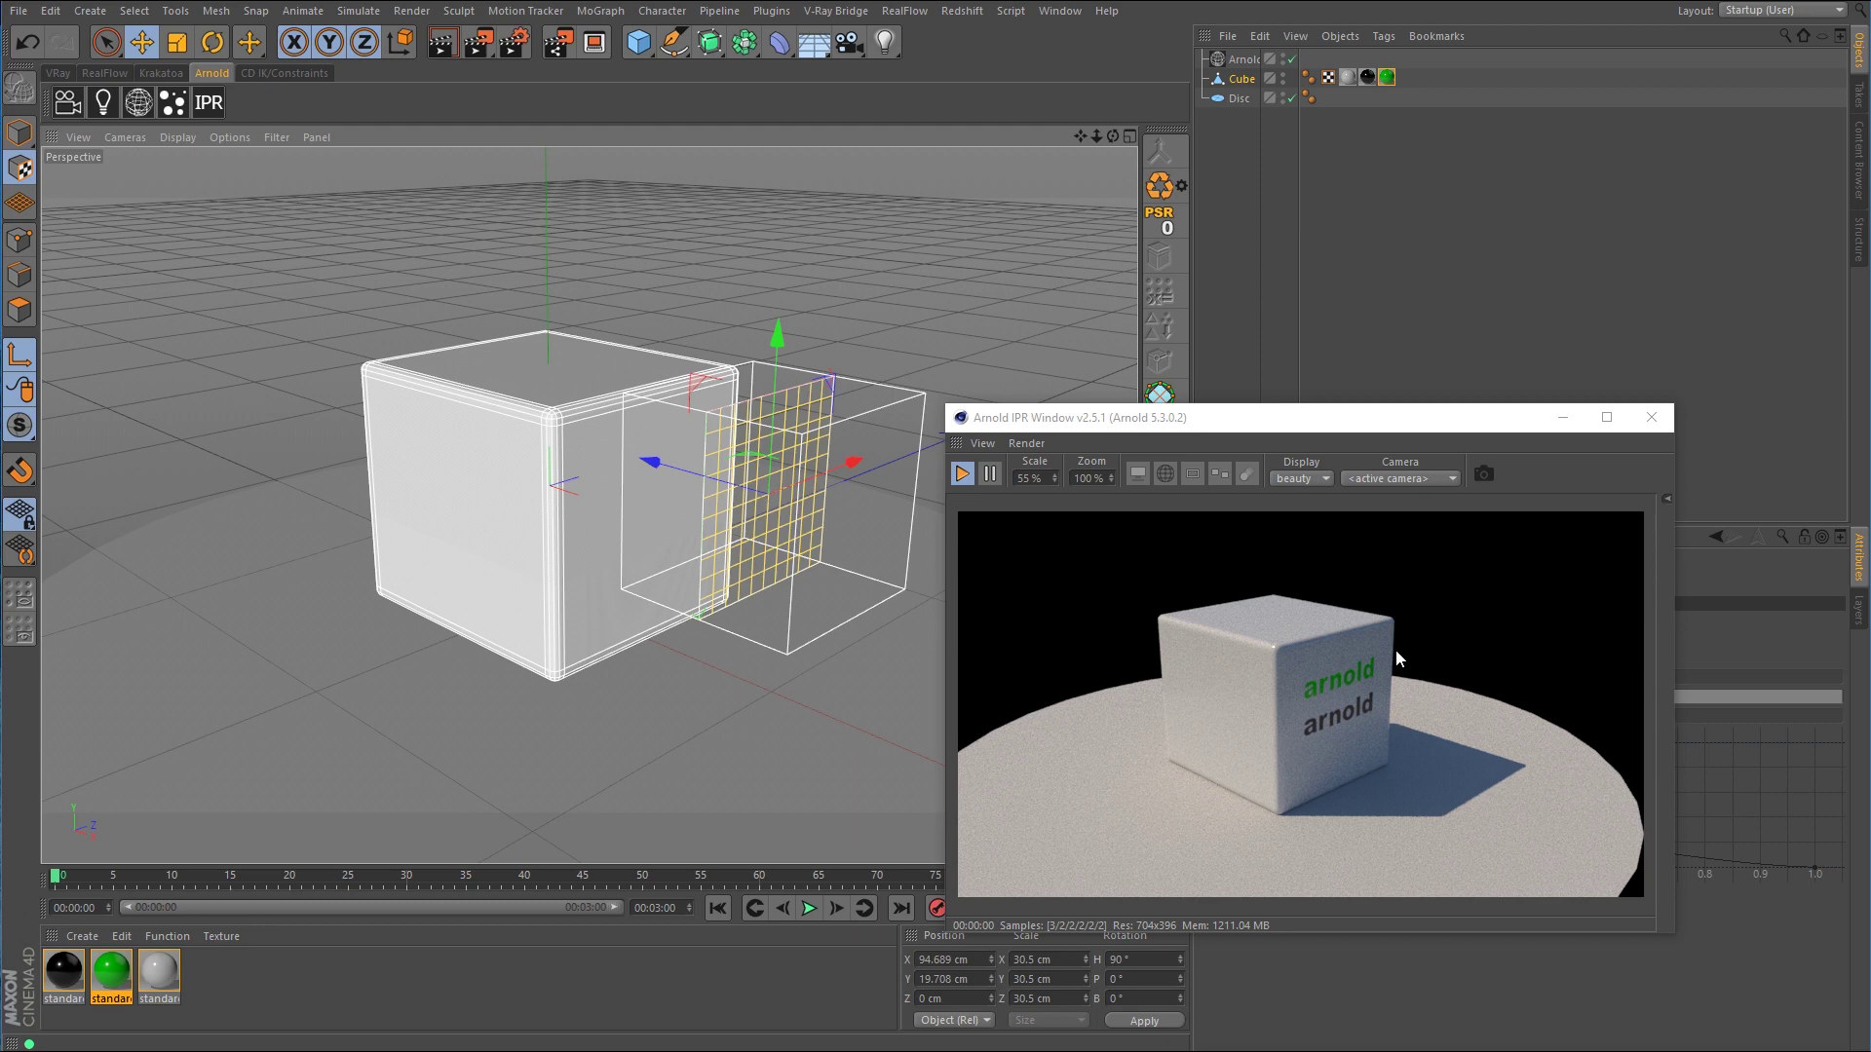
left_click_drag(1425, 419, 1351, 452)
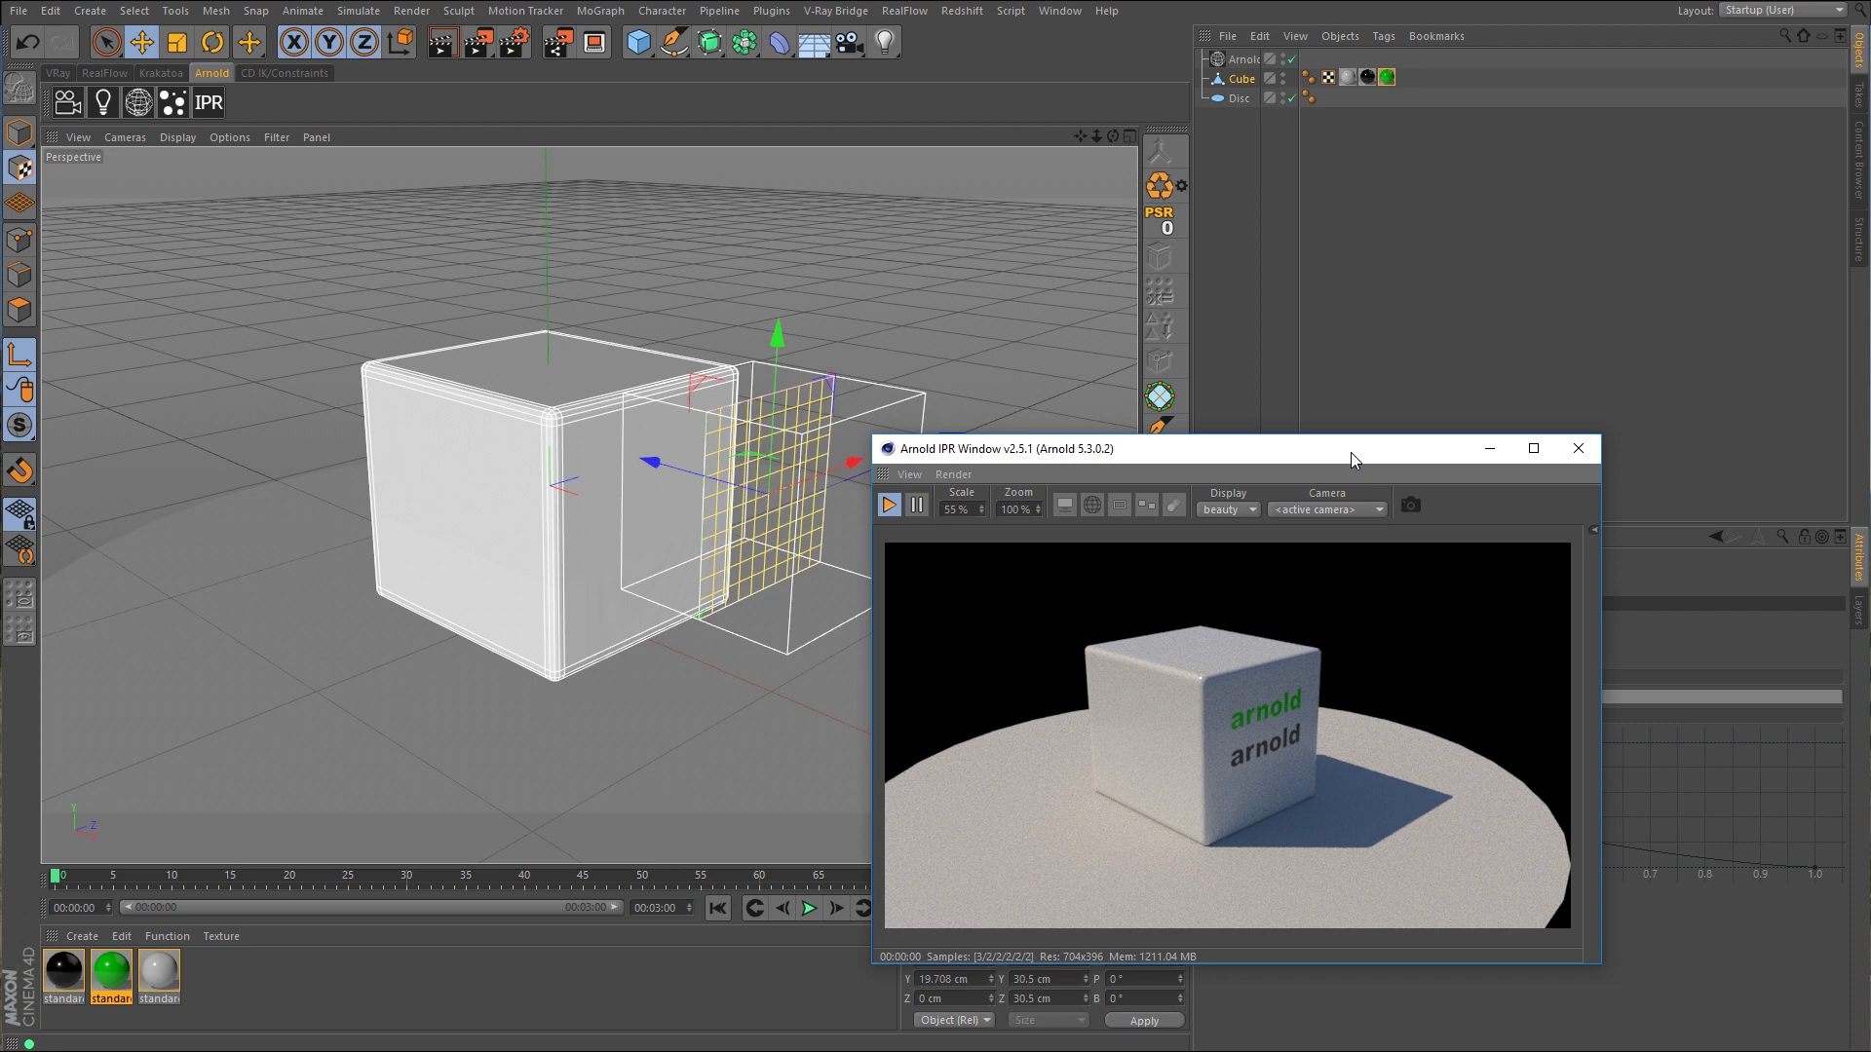
Step: Set the green material's Alpha (stacking) mode to Texture with the arnold-new-logo-0.png bitmap, and disable Image Alpha
left_click_drag(1351, 452, 683, 468)
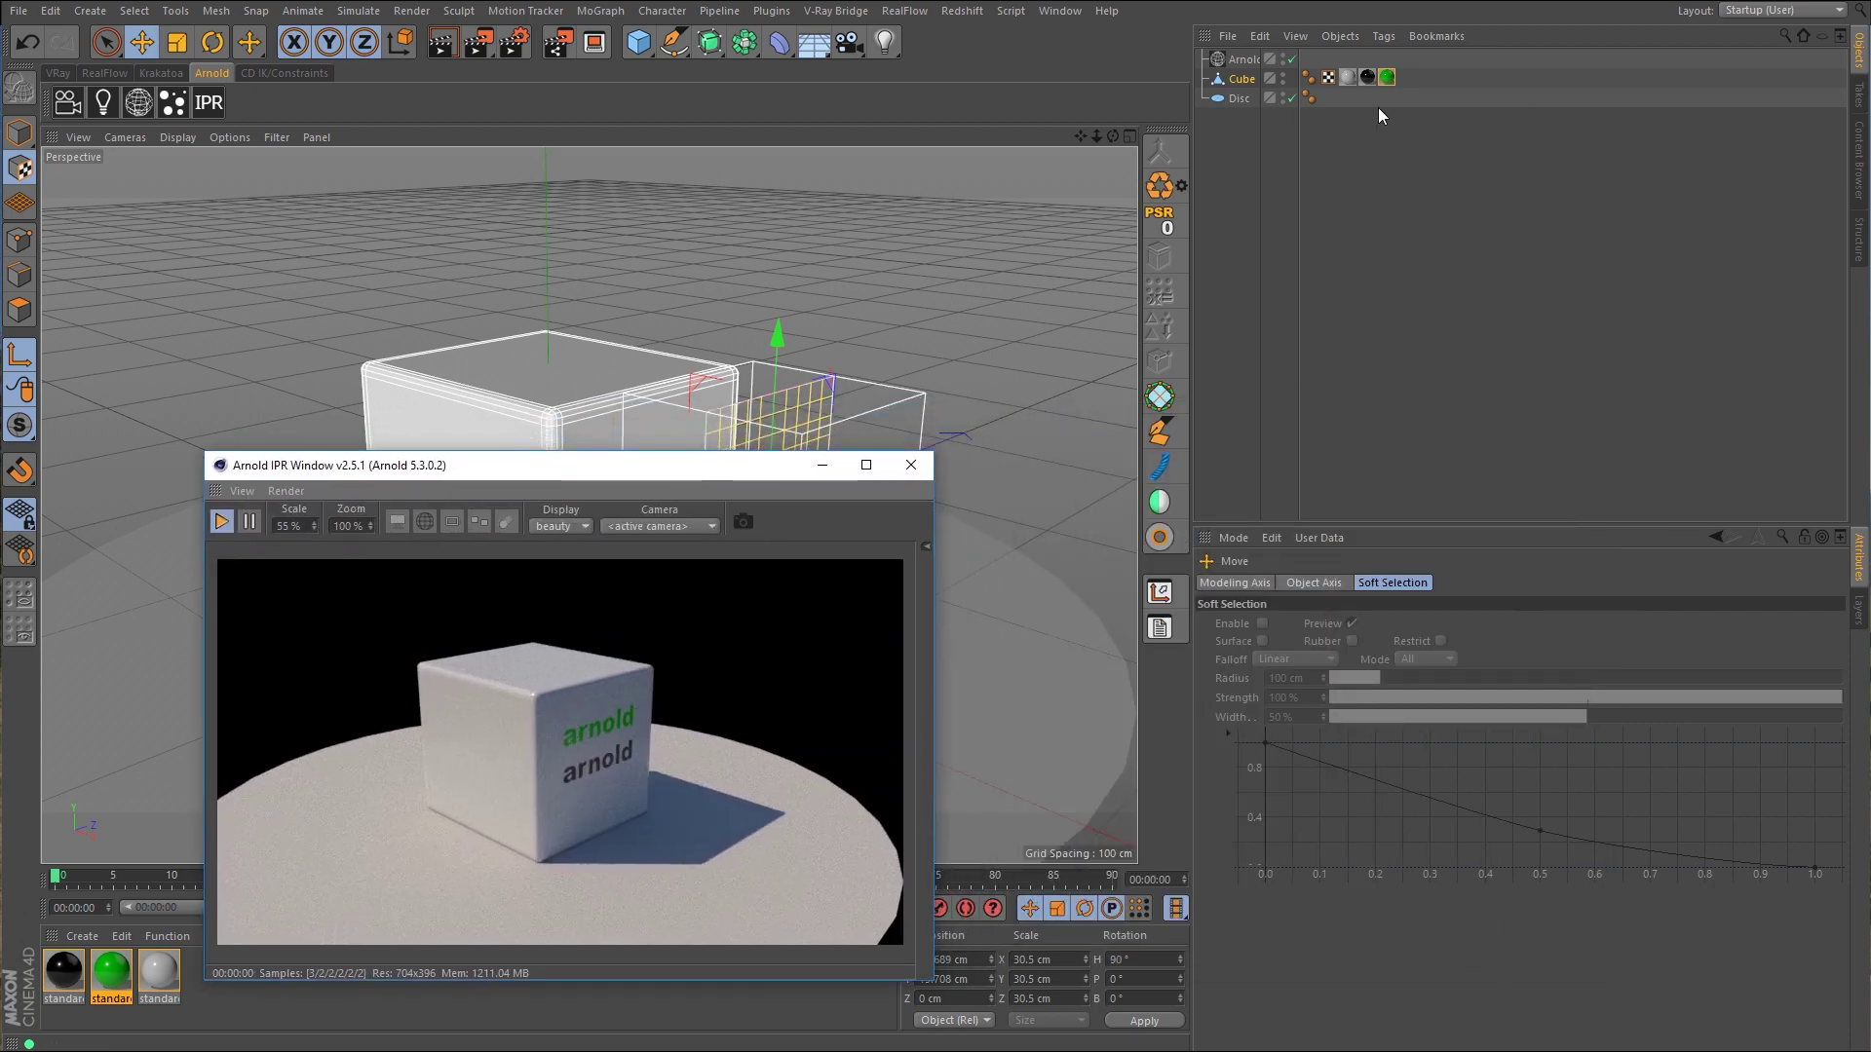
double_click(1388, 80)
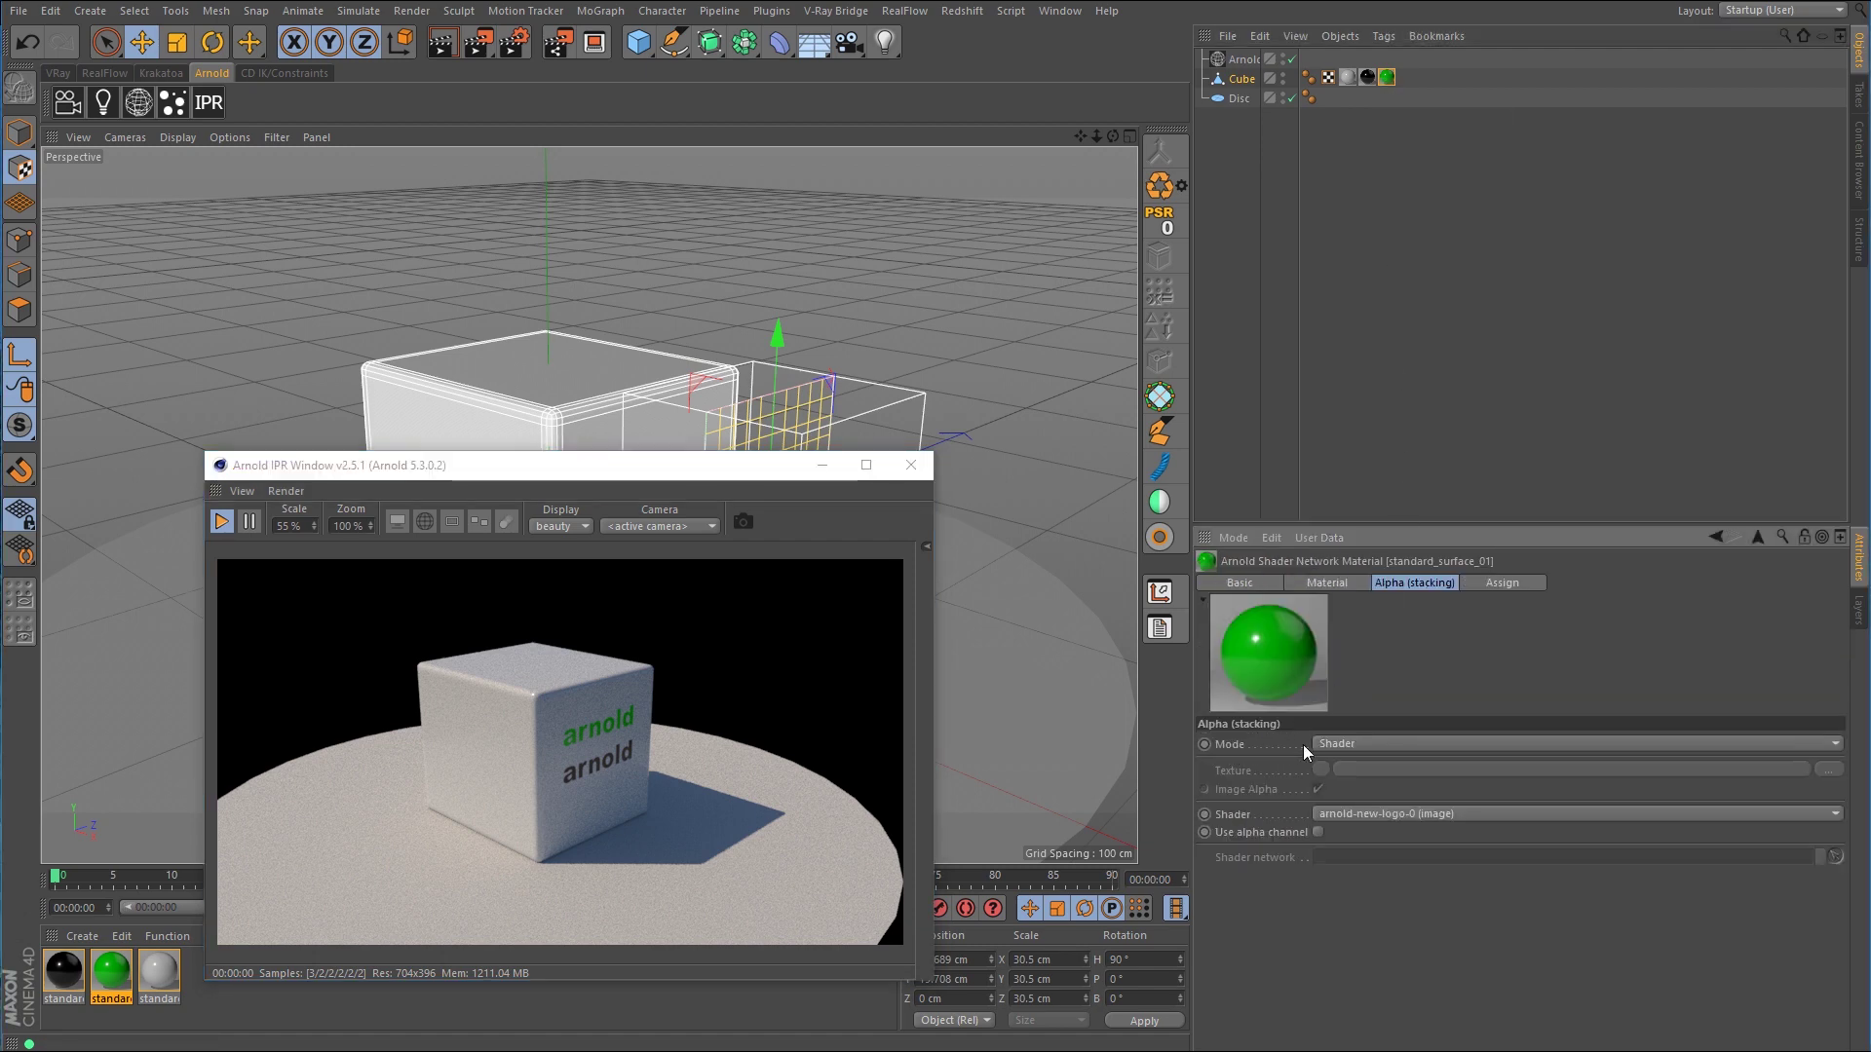
left_click(1343, 742)
left_click(1352, 785)
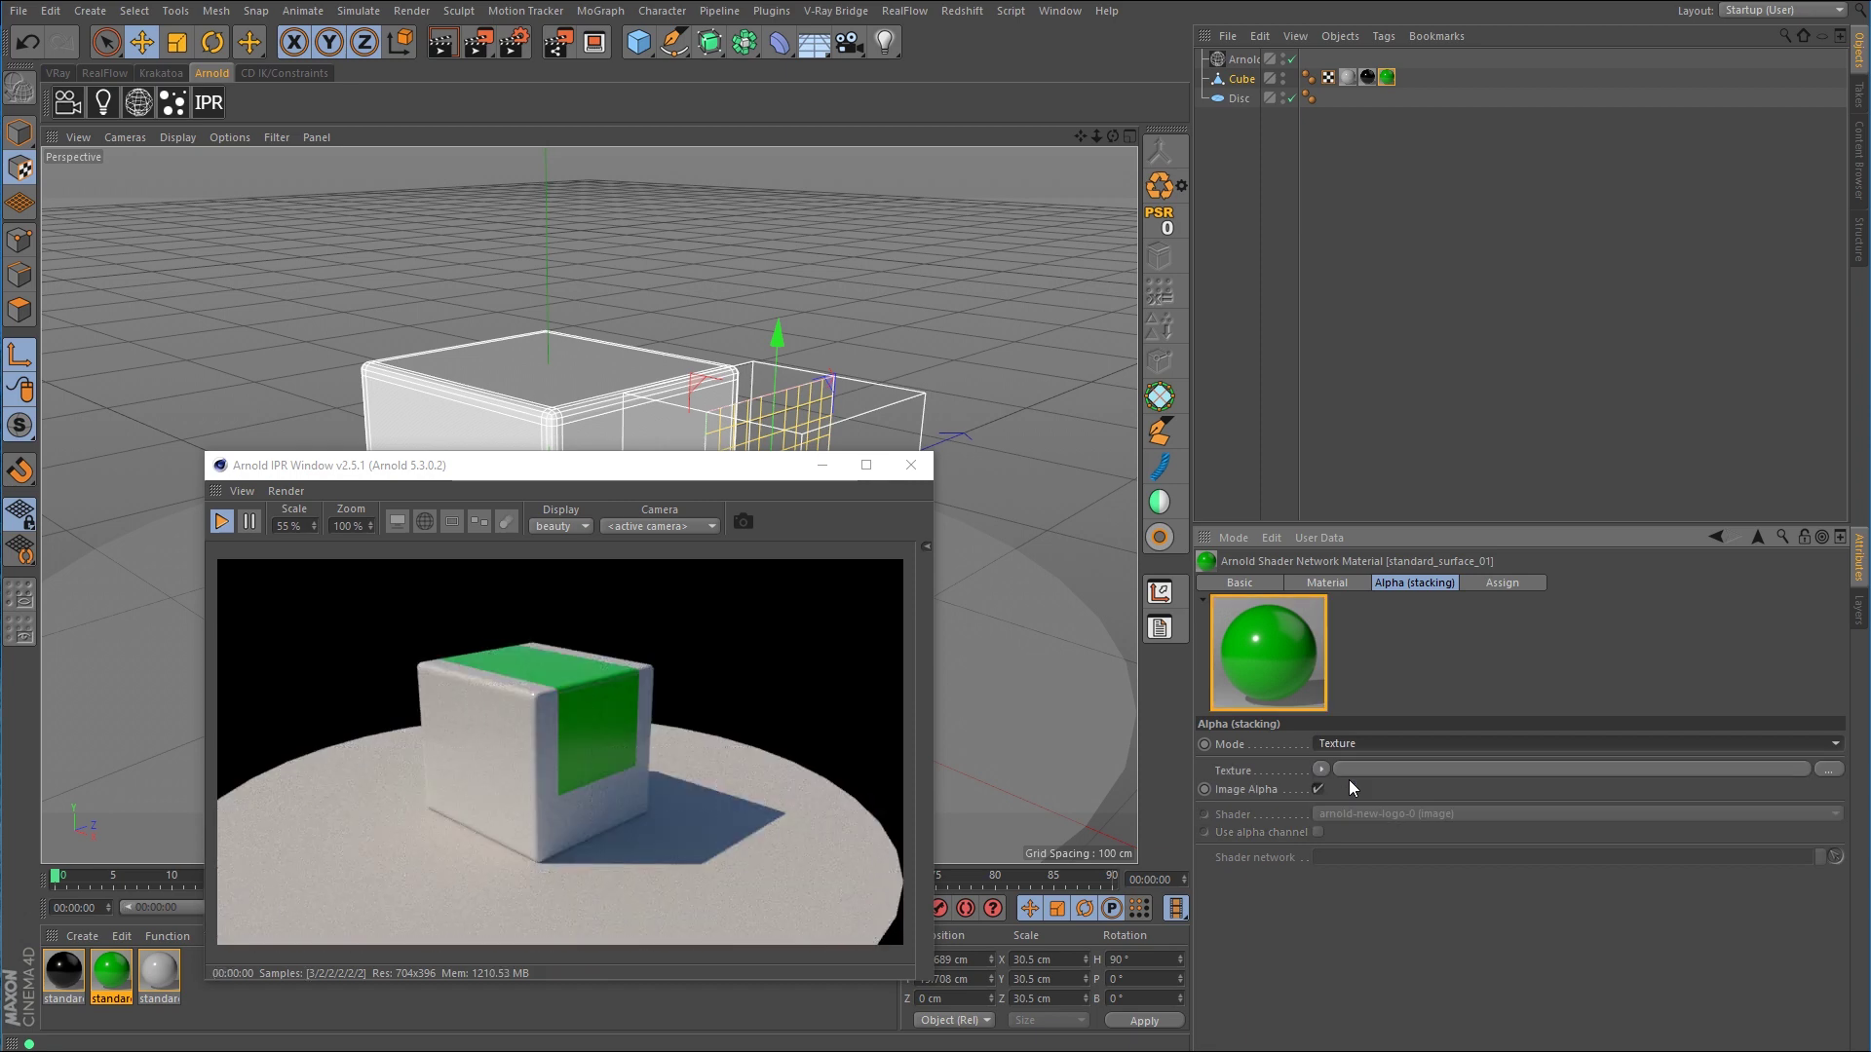
left_click(1320, 771)
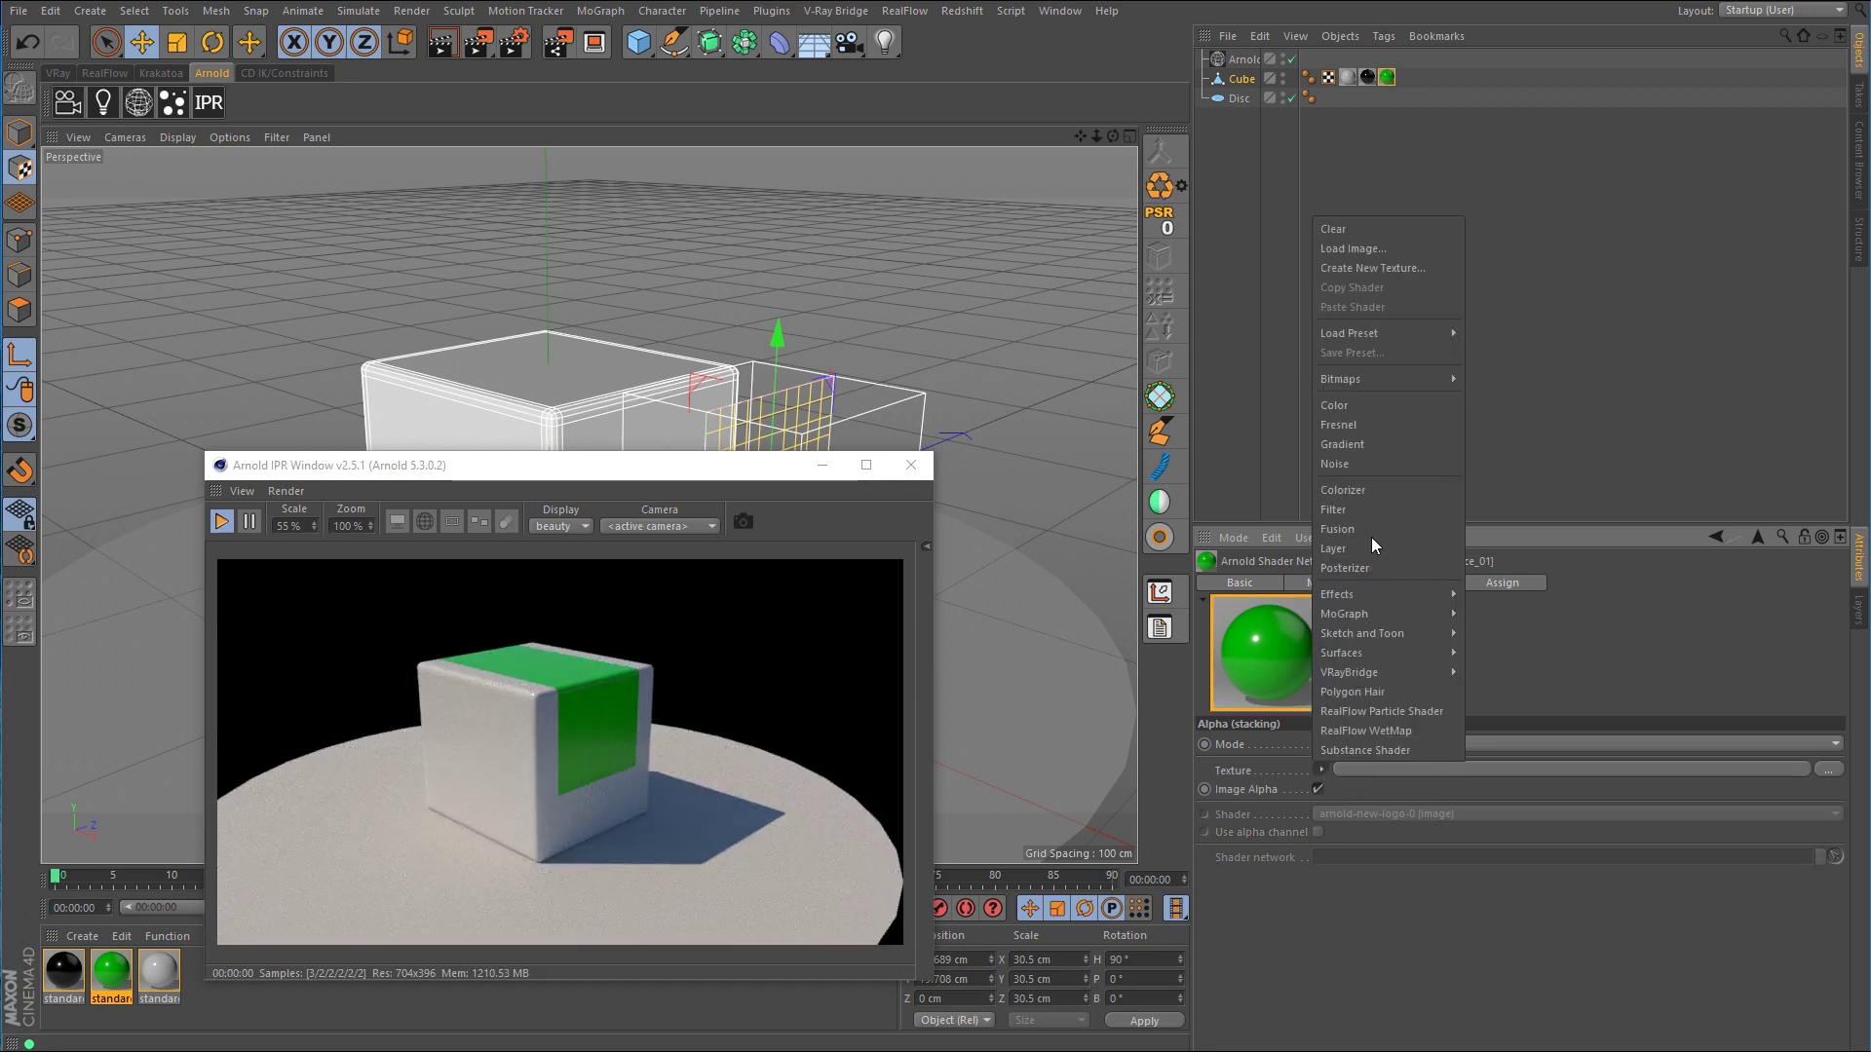
mouse_move(1385, 378)
left_click(1577, 378)
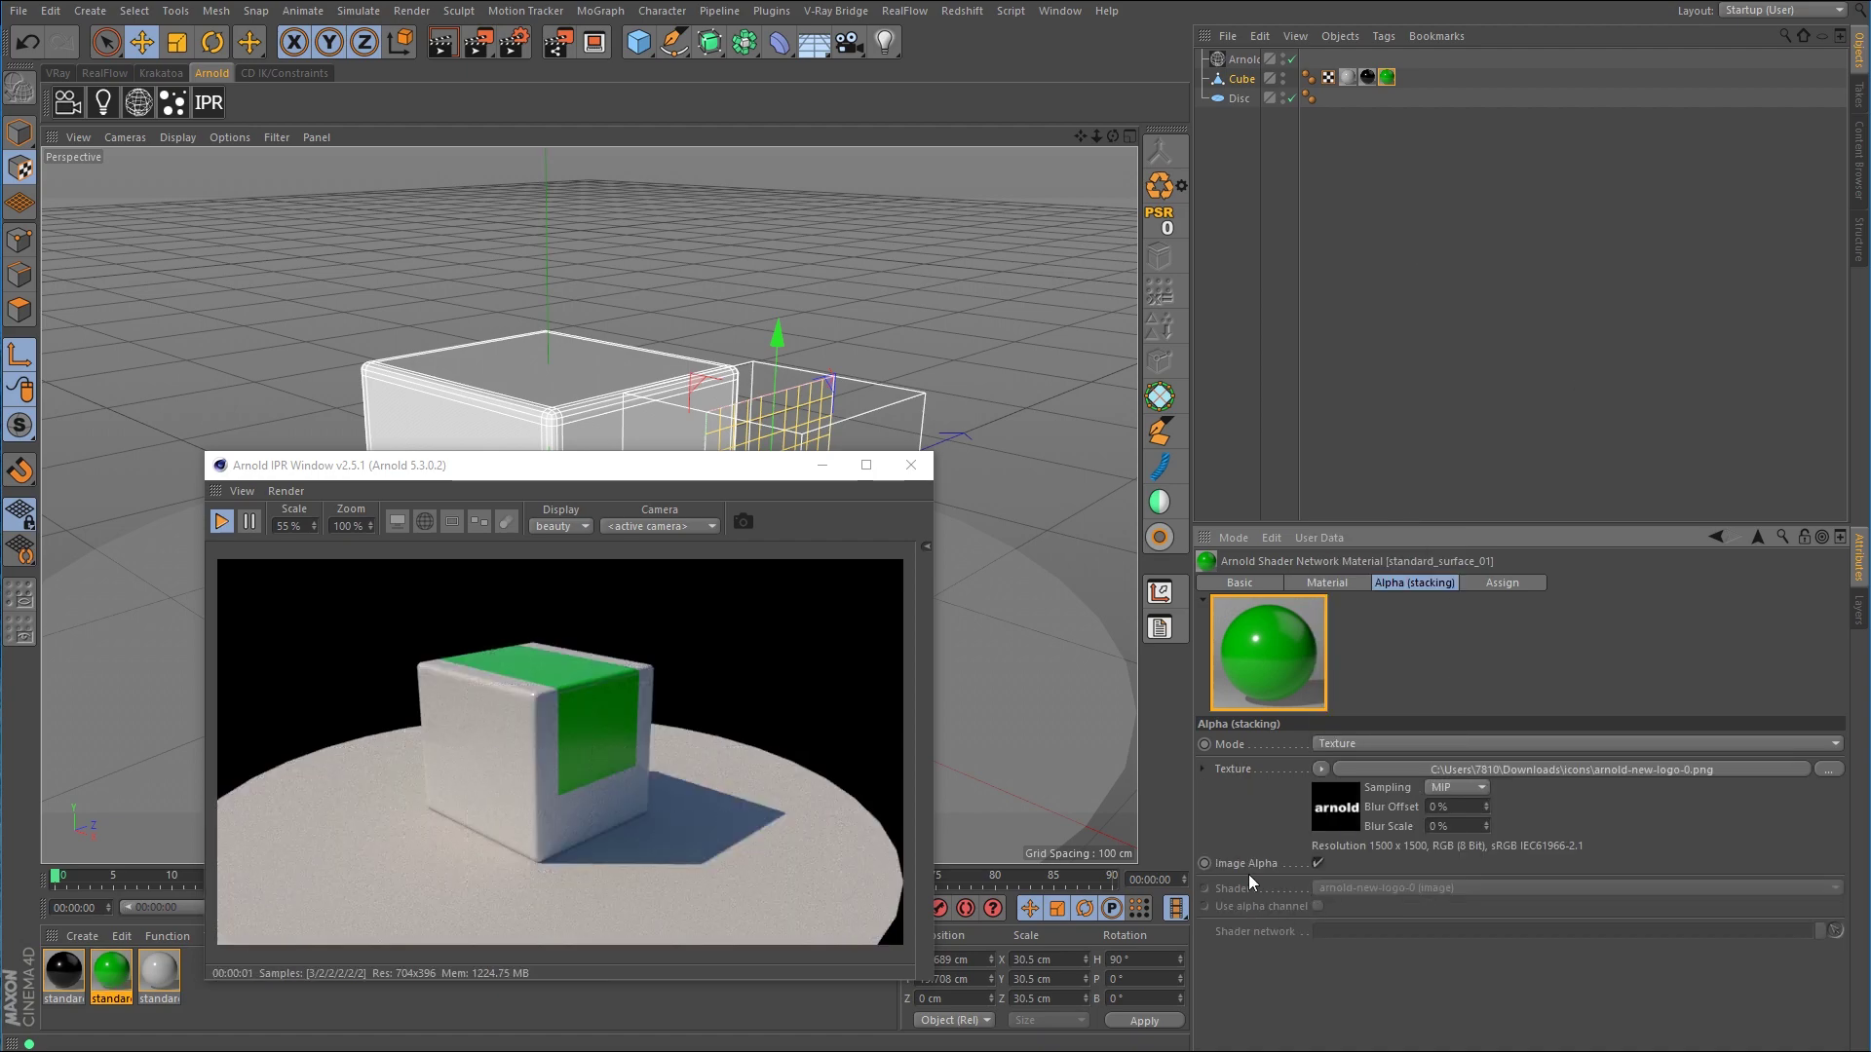
left_click(1319, 863)
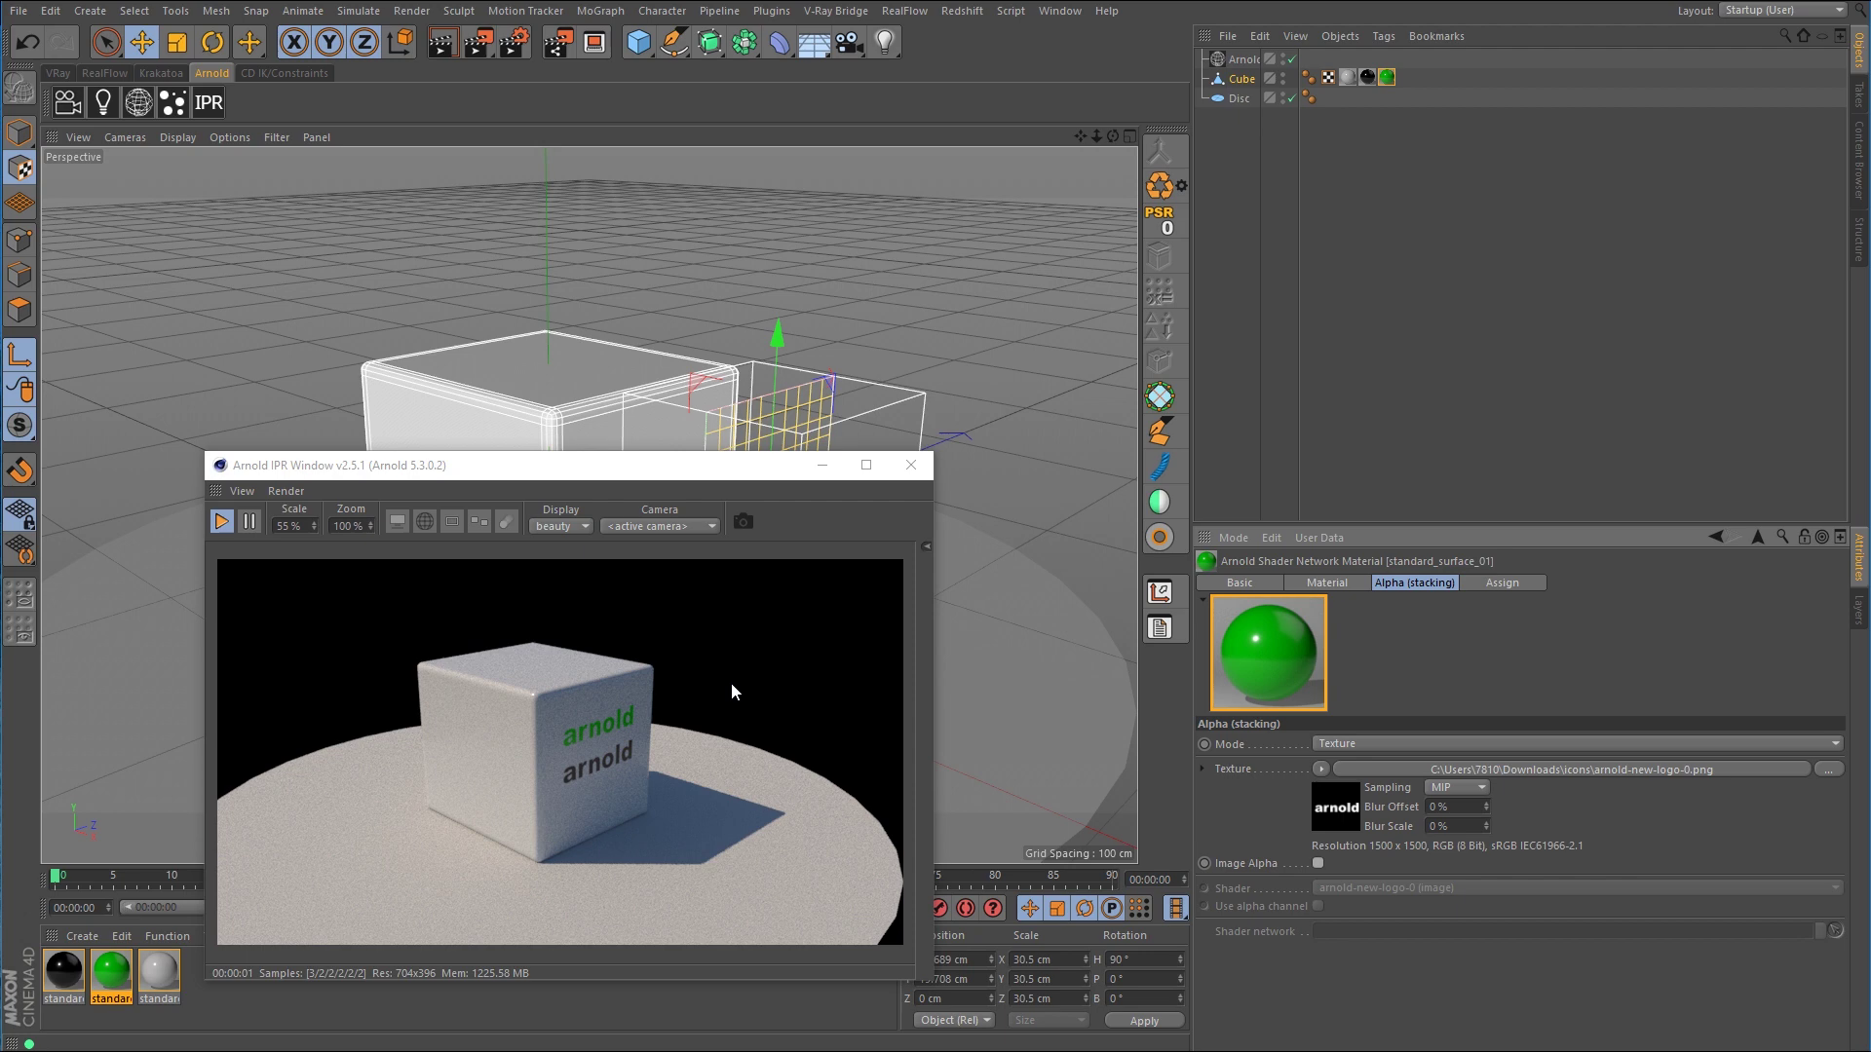
Step: Set Side to Front on both logo texture tags of the Cube so the logos project onto one face only
left_click_drag(580, 473, 1311, 472)
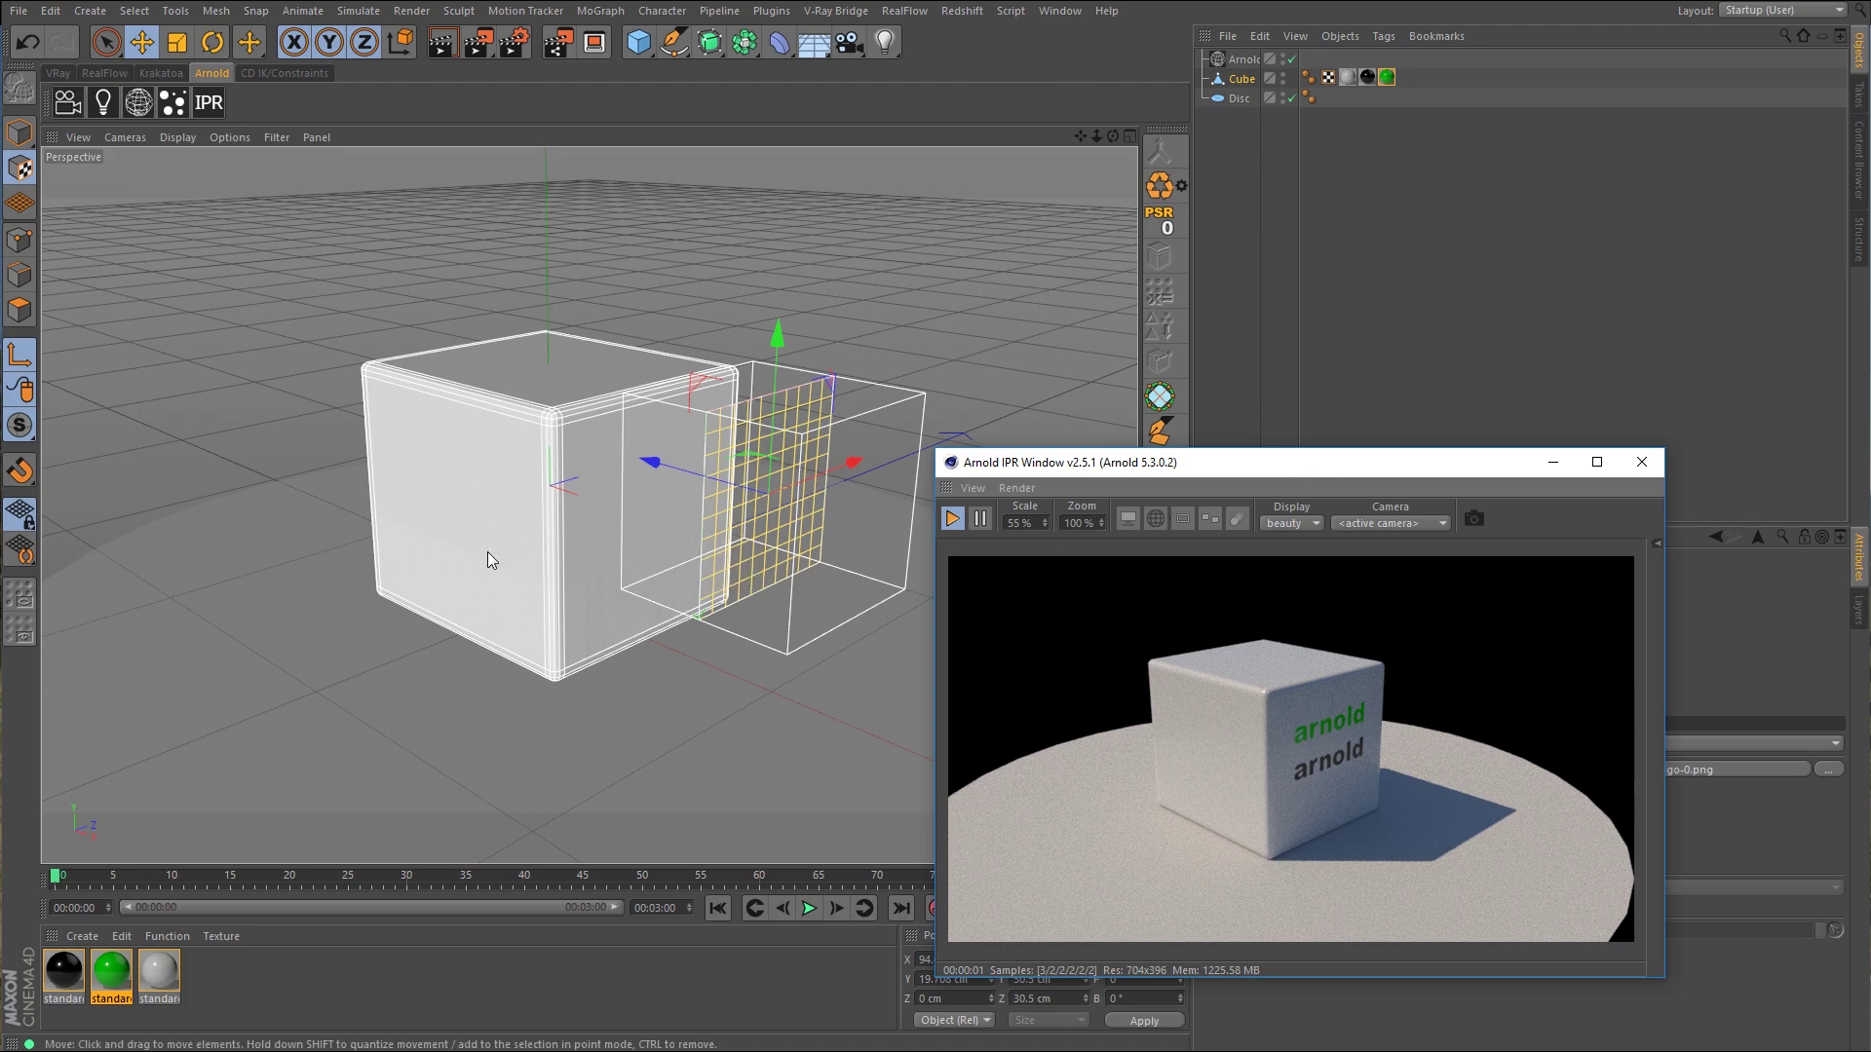
left_click_drag(487, 551, 600, 555, "alt")
right_click_drag(435, 538, 489, 534, "alt")
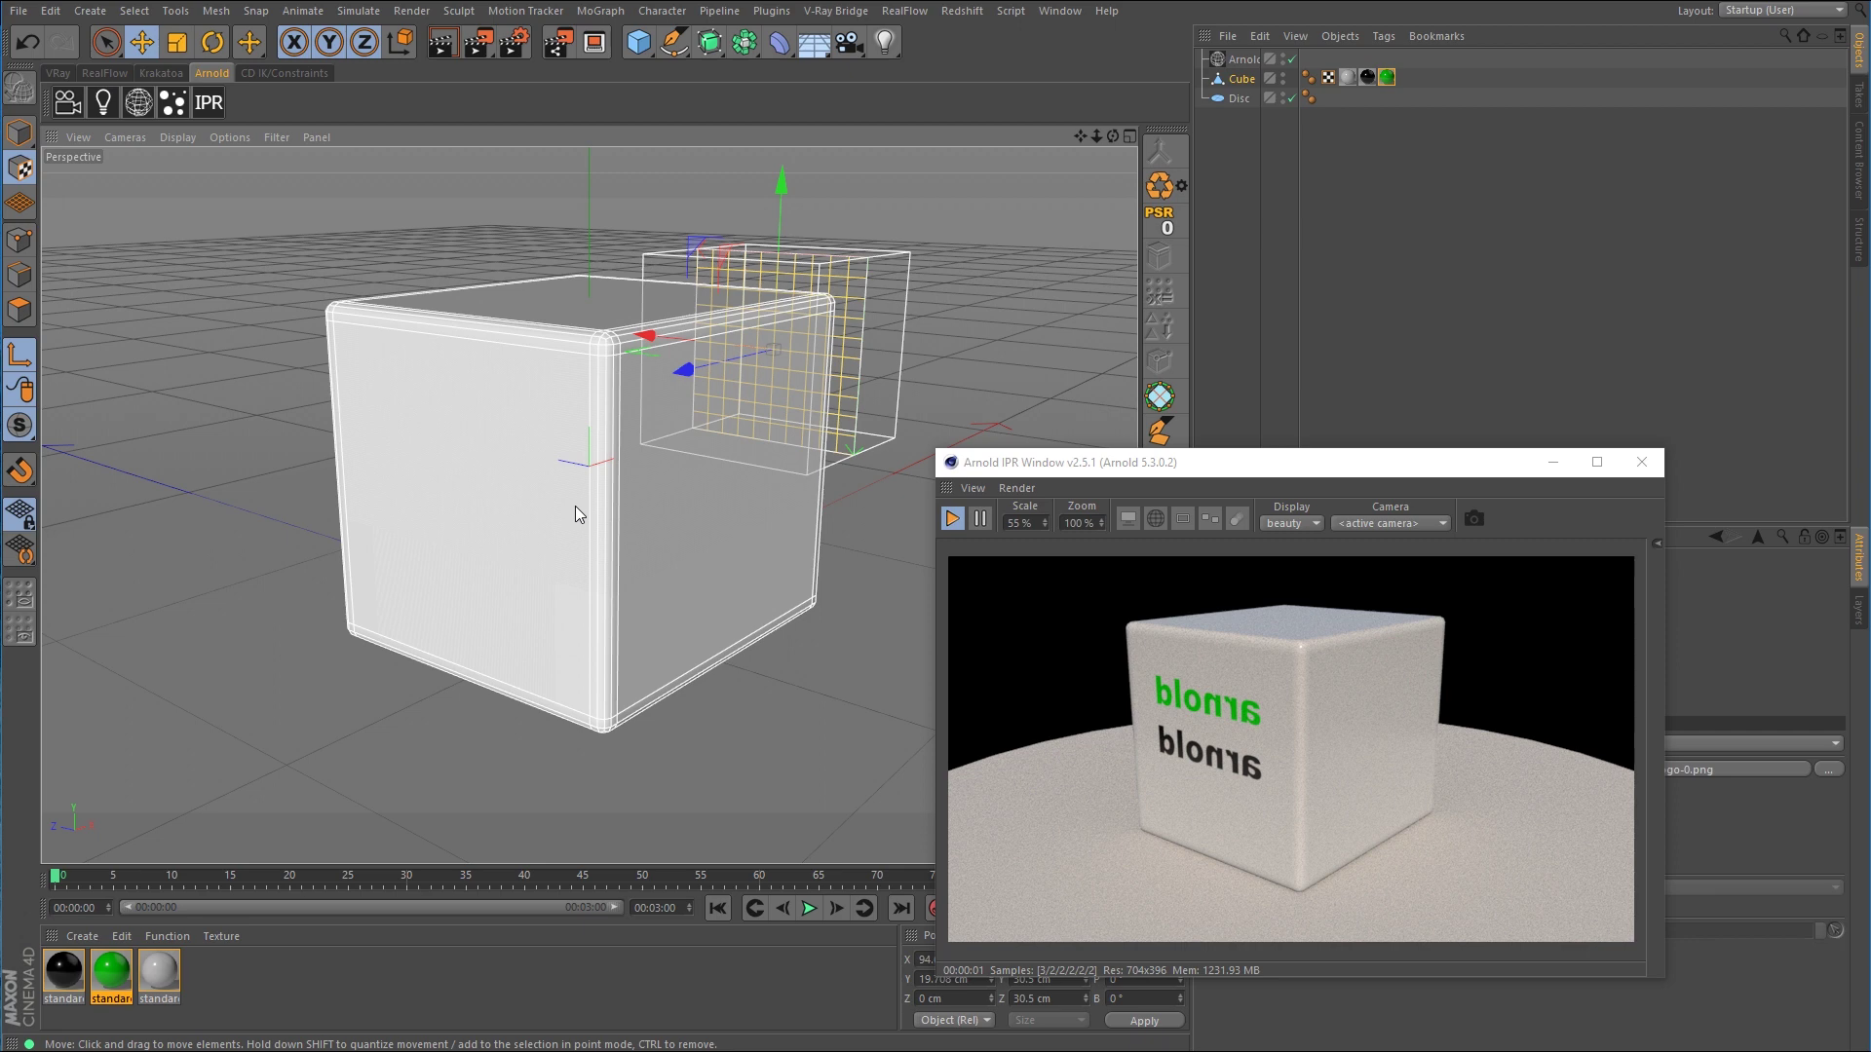
left_click_drag(1298, 471, 473, 445)
left_click_drag(1418, 57, 1368, 88)
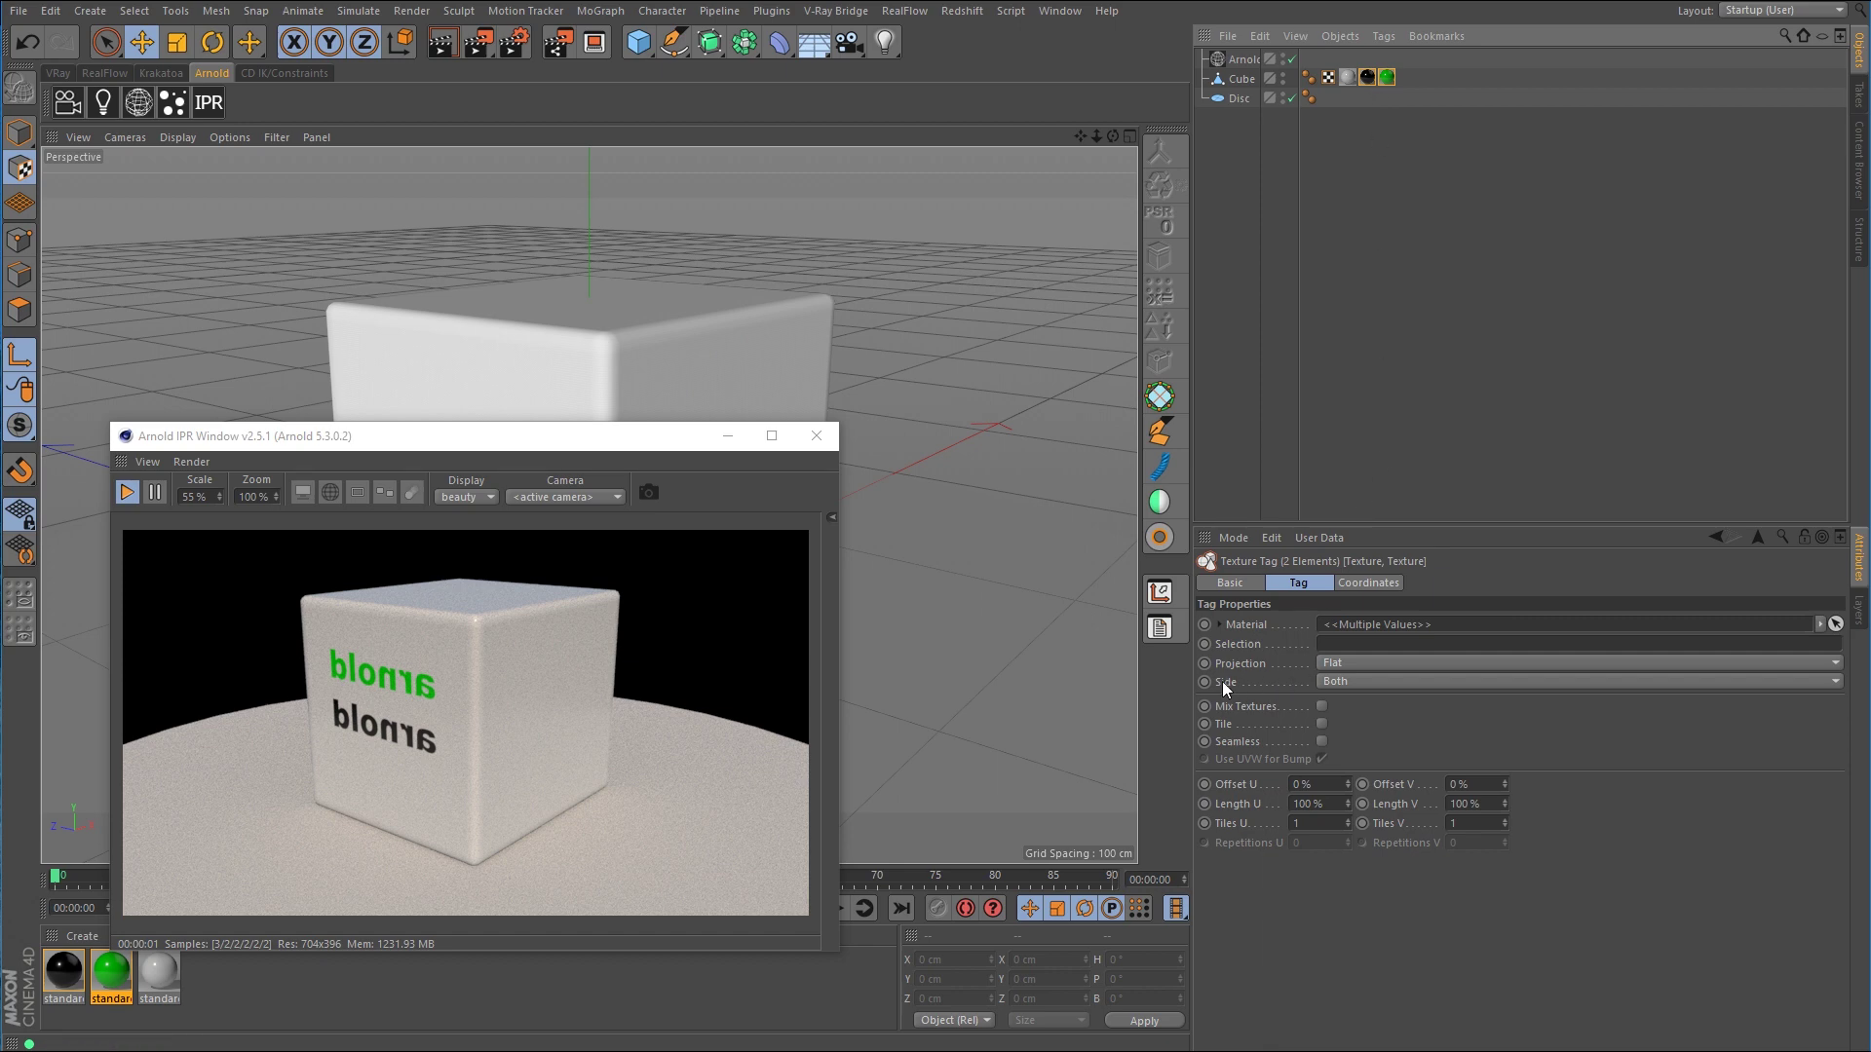
left_click(1342, 681)
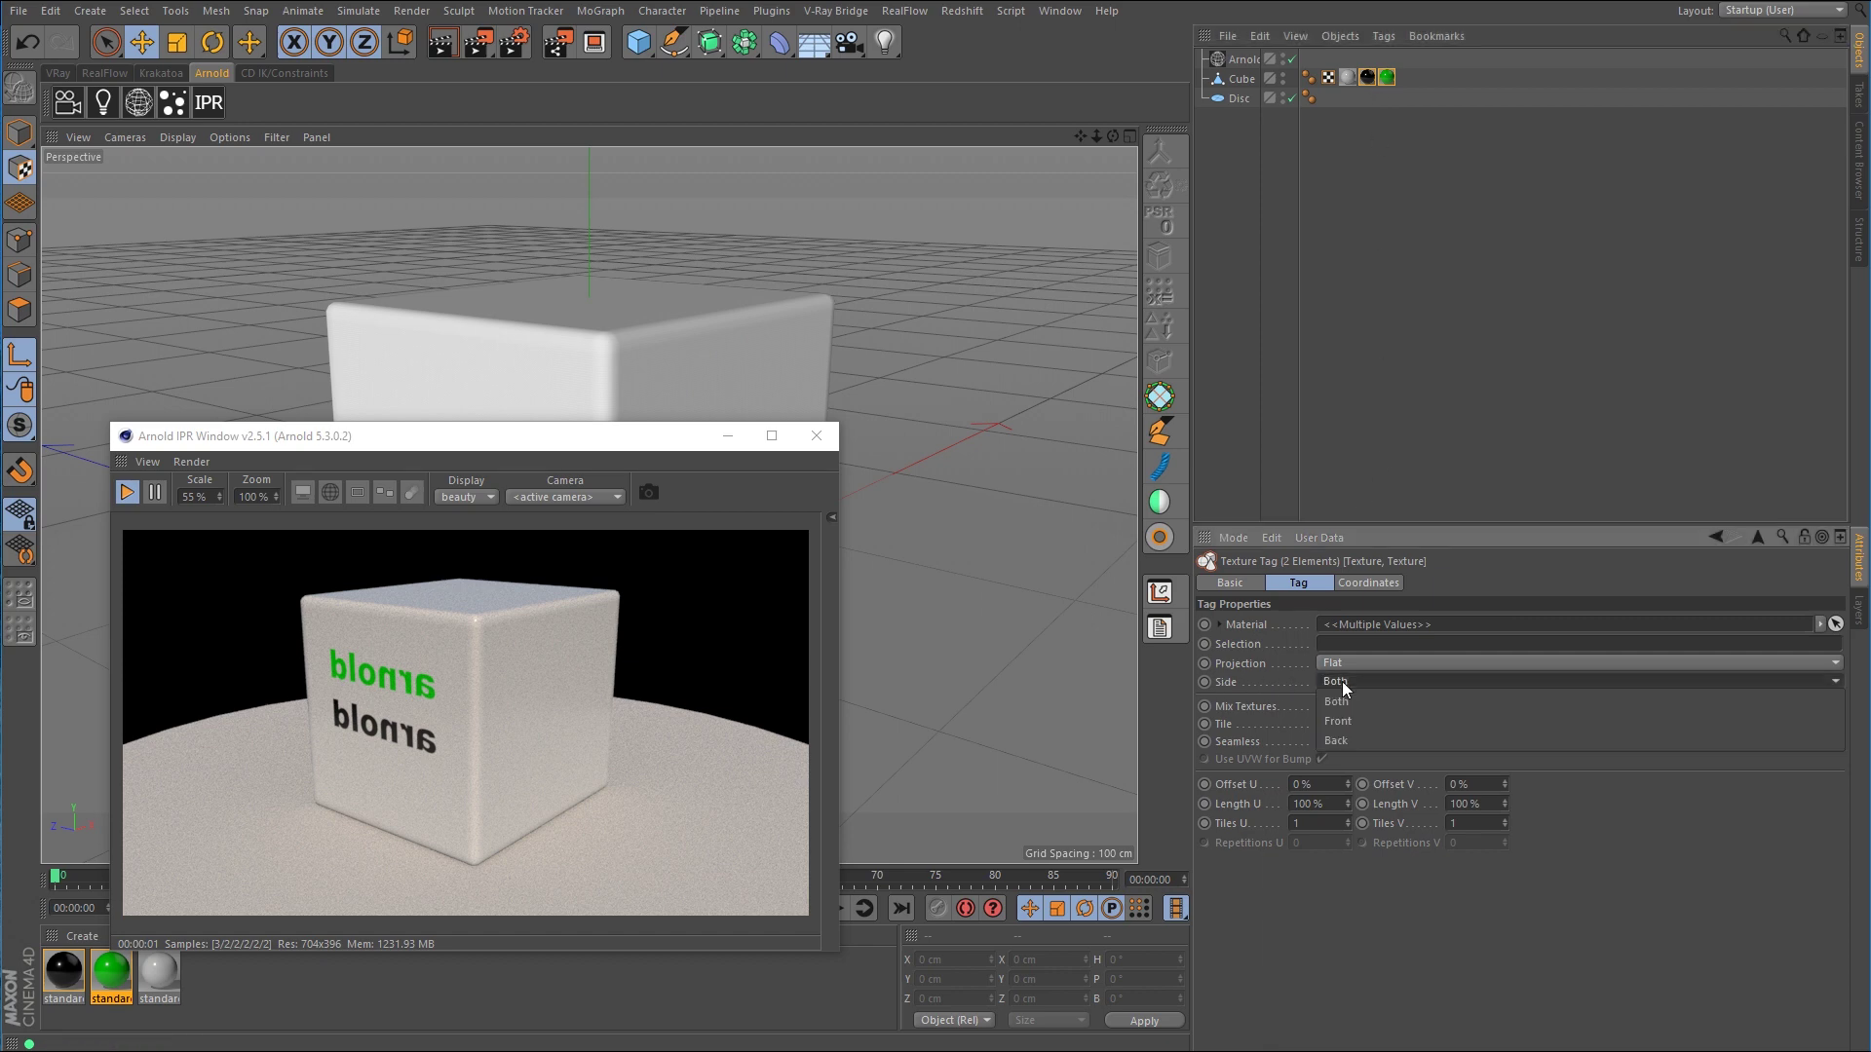
left_click(1348, 719)
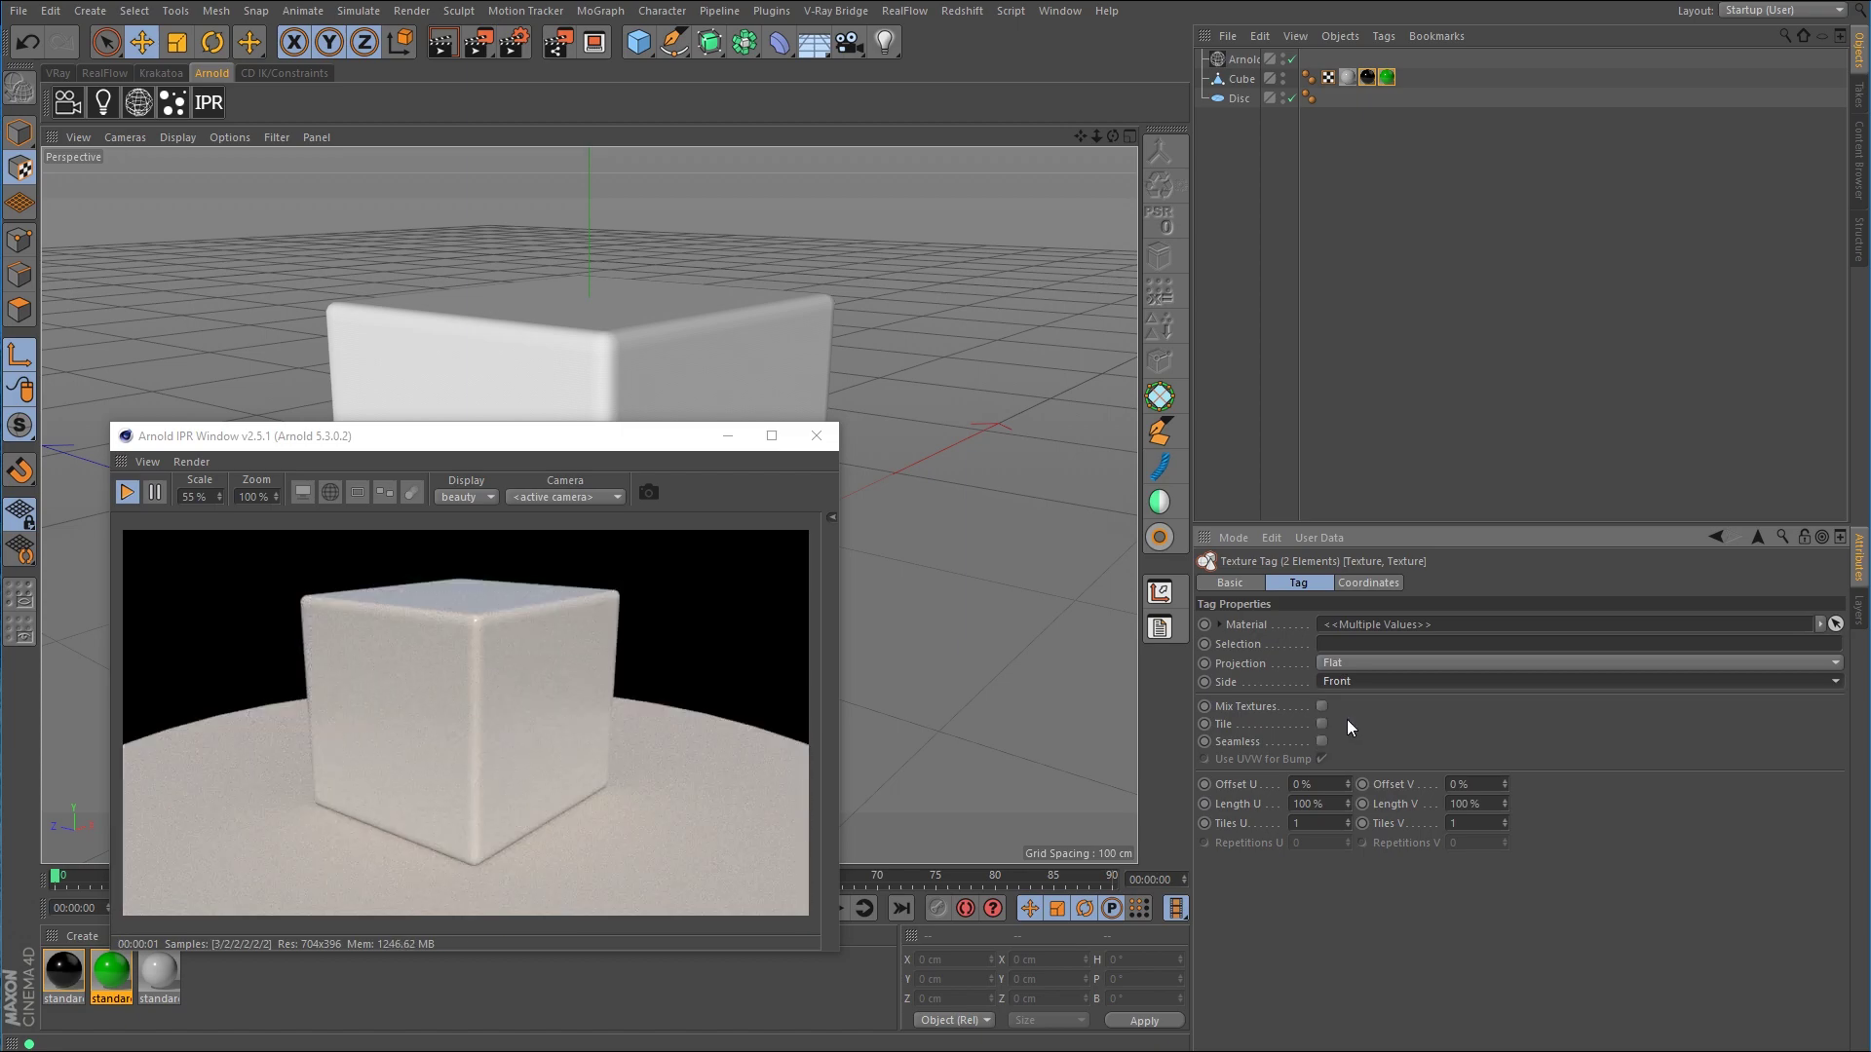
left_click_drag(520, 446, 1374, 503)
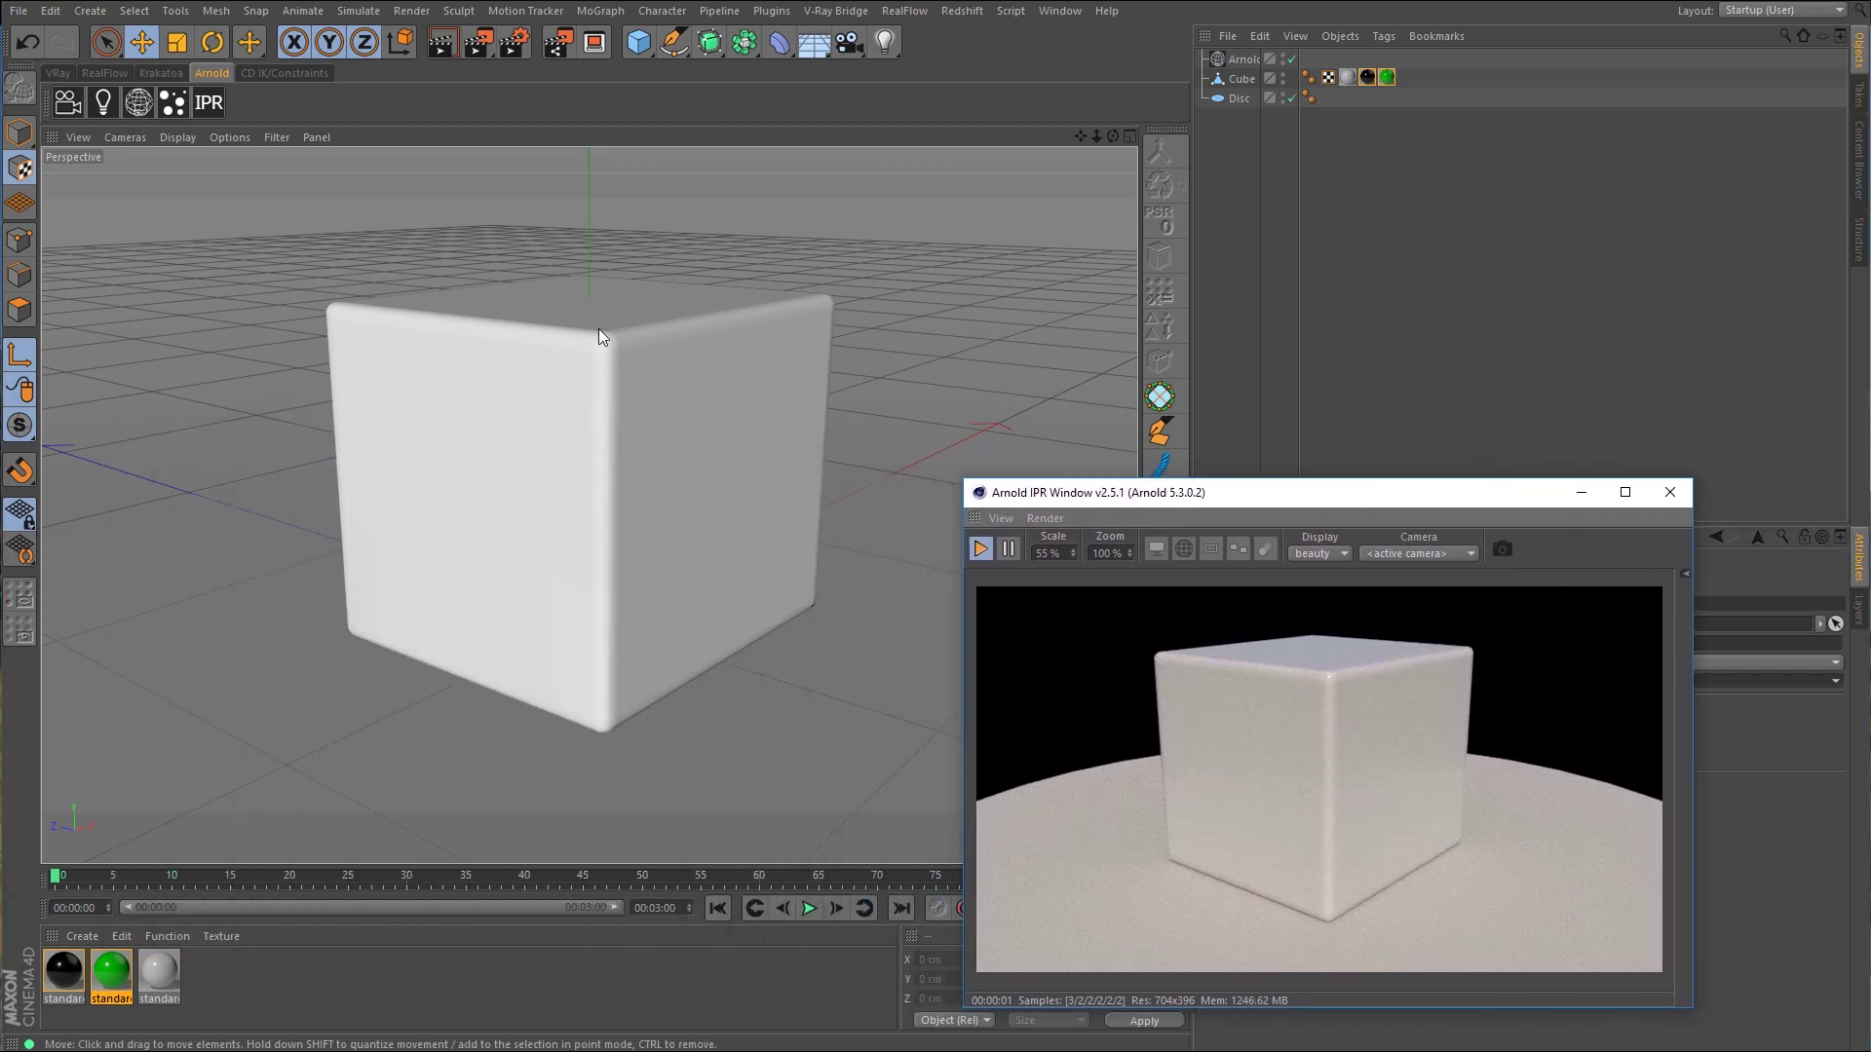
left_click_drag(1113, 137, 809, 142)
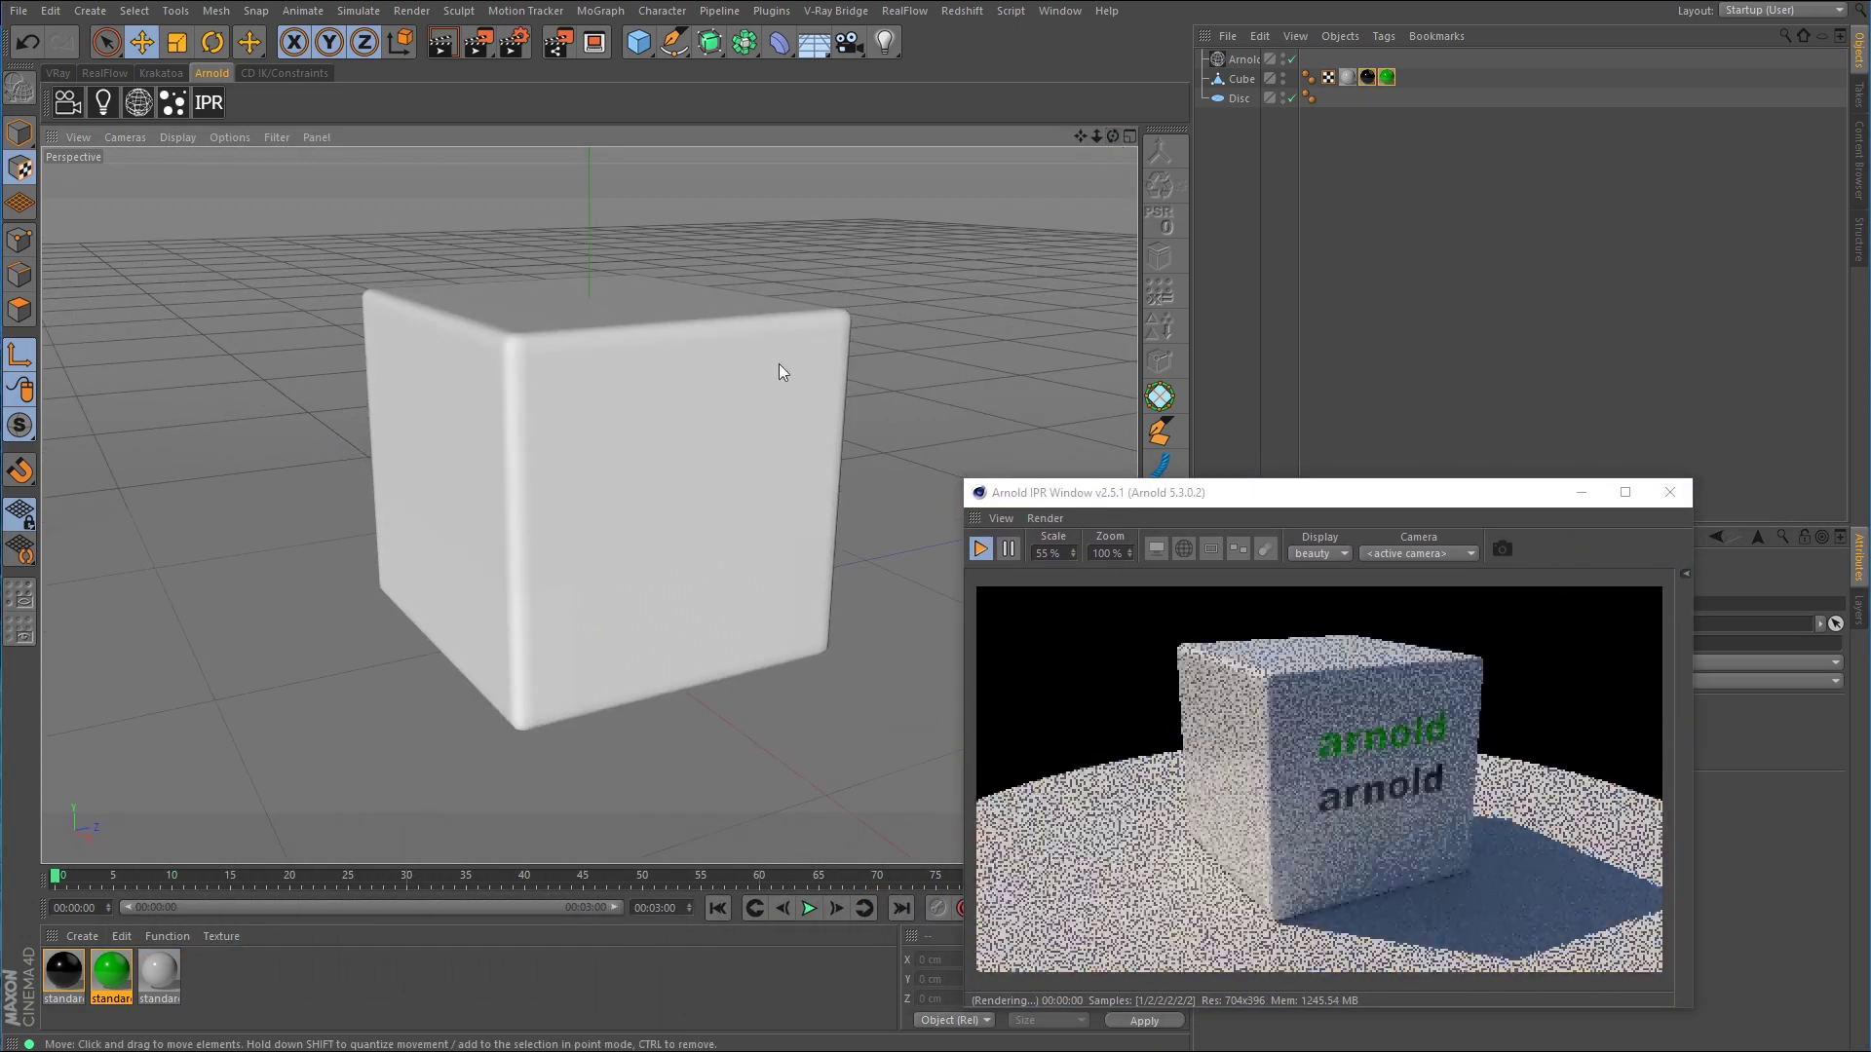